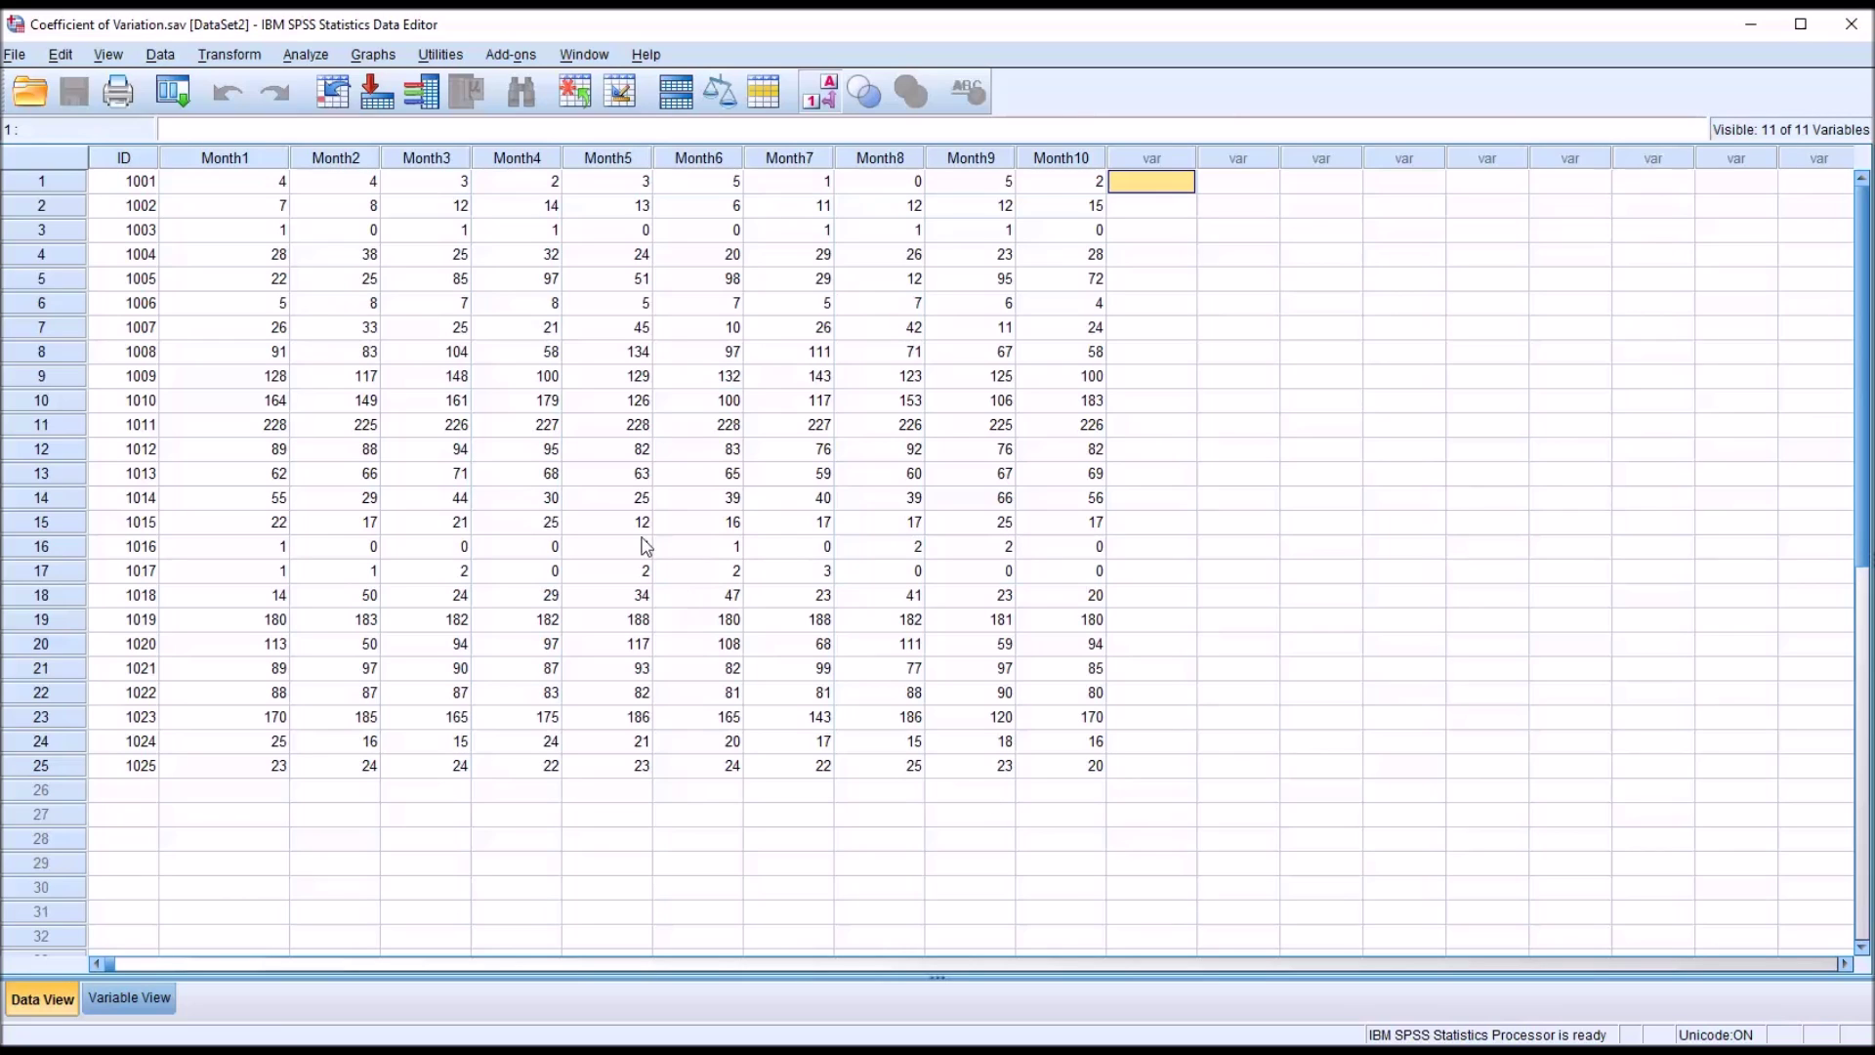
Look over the ID, Month1, Month2 and Month10 columns of the data grid.
click(115, 159)
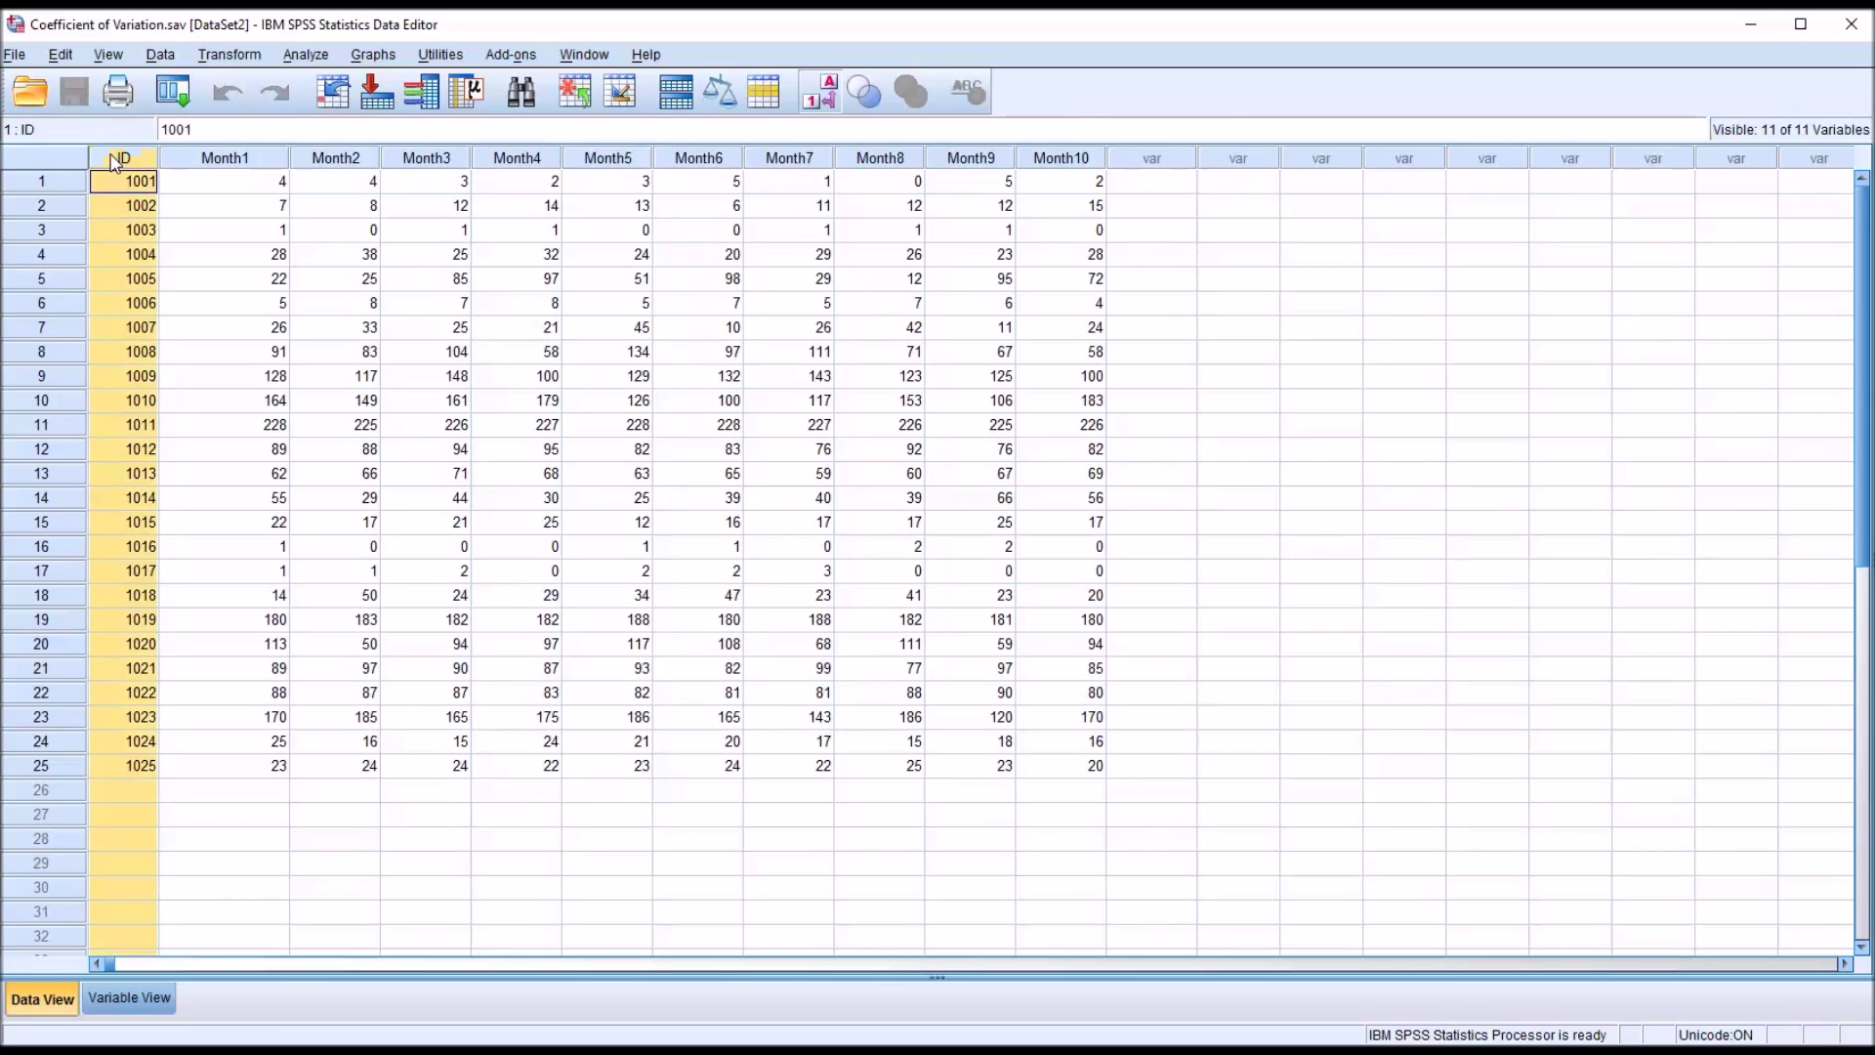
click(203, 162)
click(330, 160)
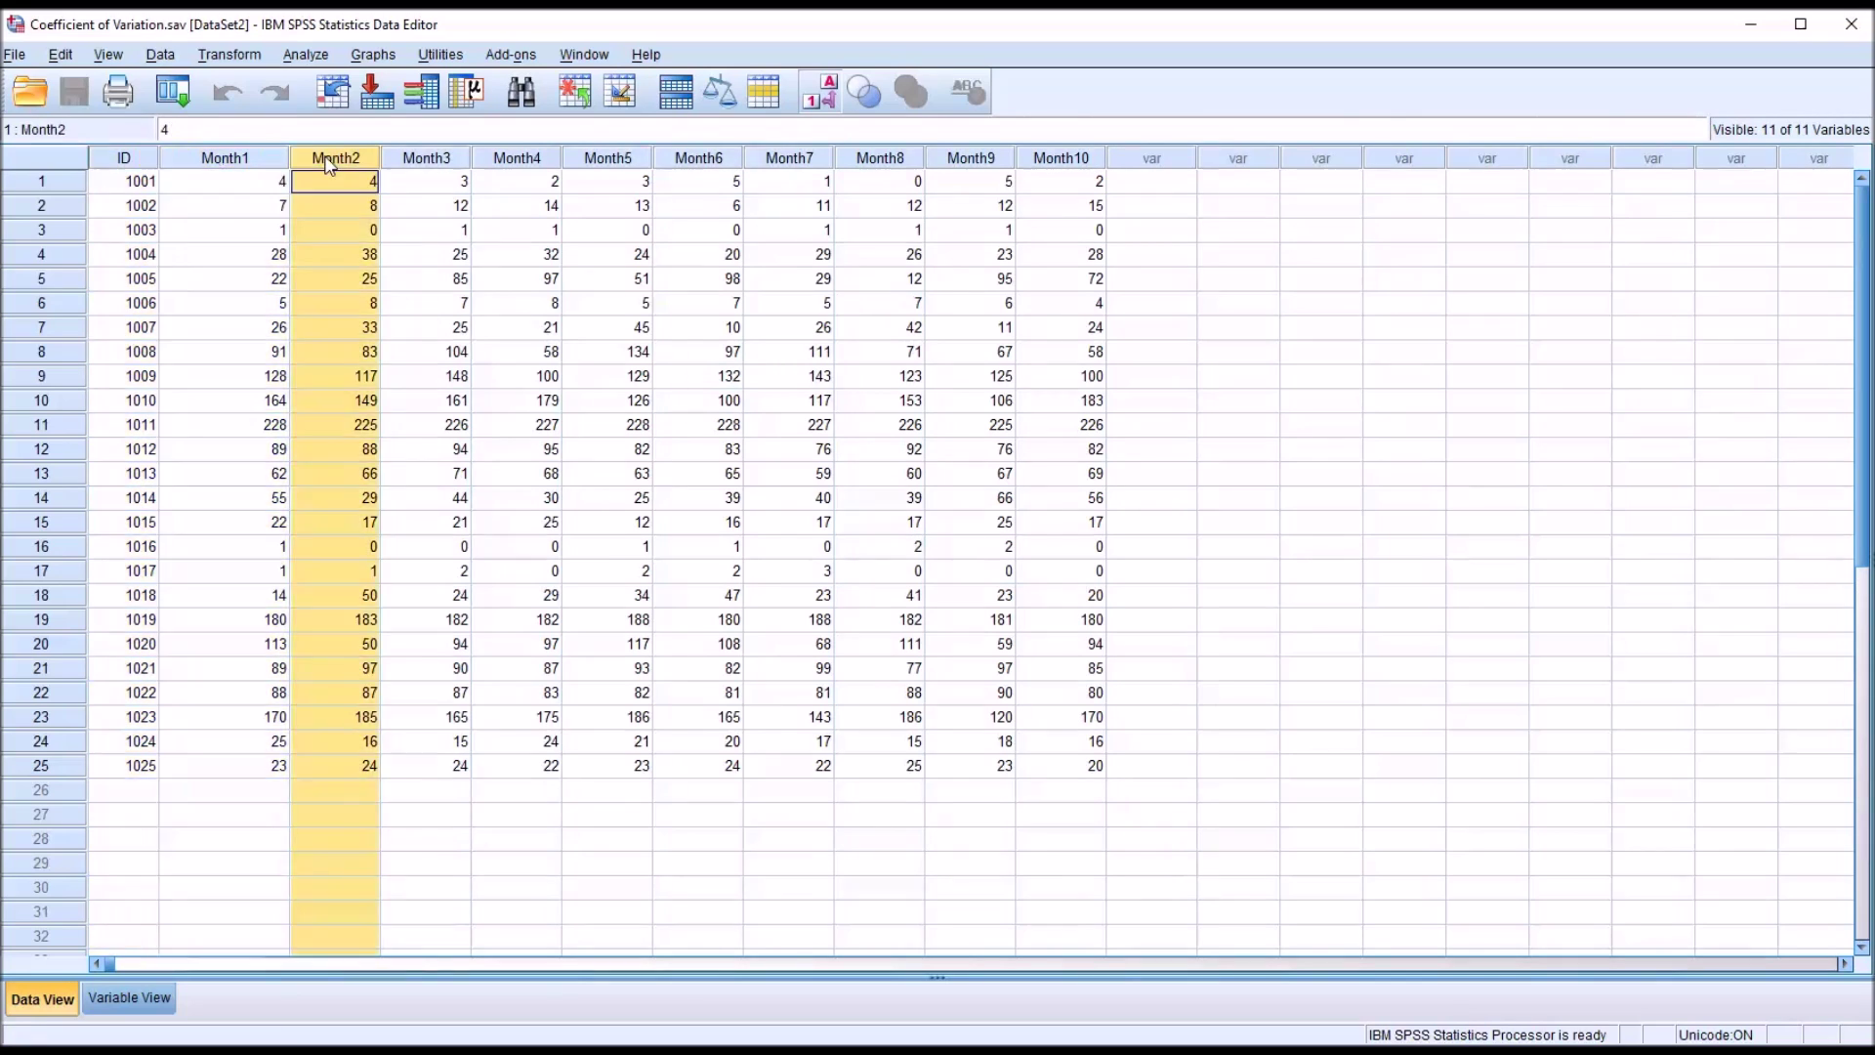
click(1065, 160)
click(1144, 183)
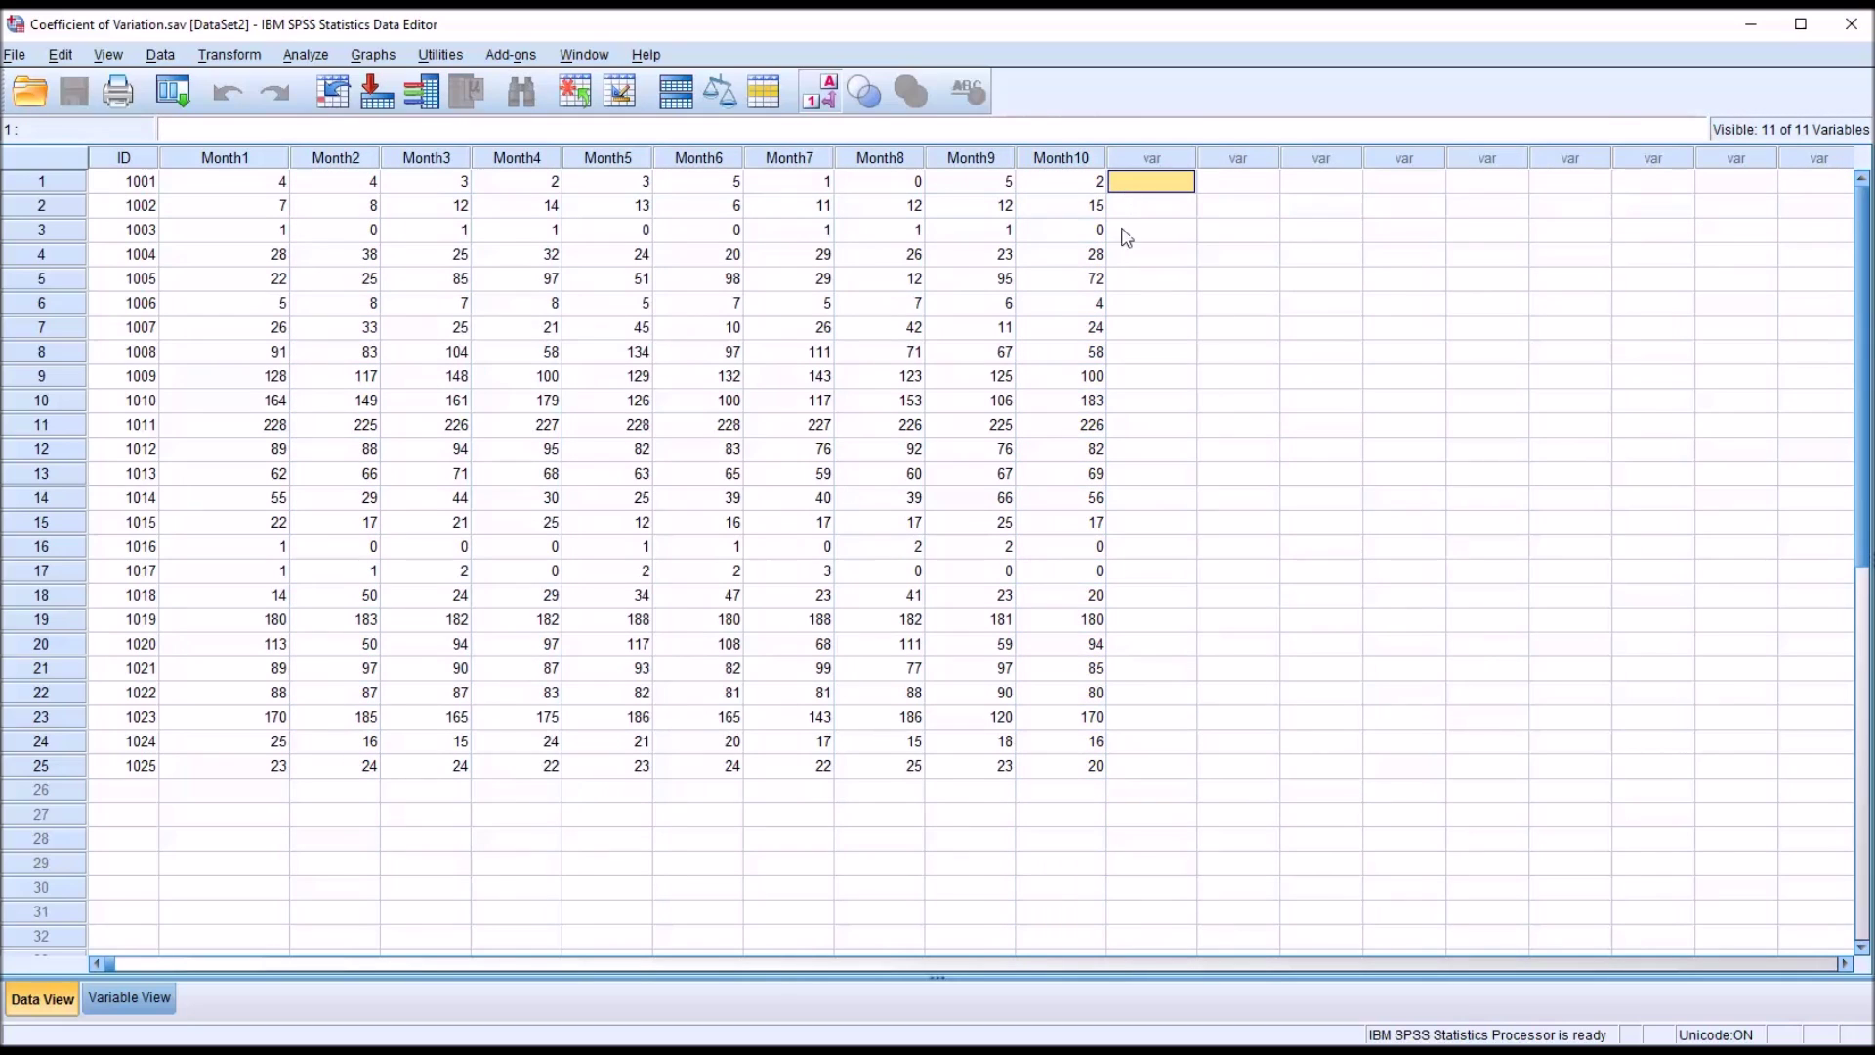
click(234, 192)
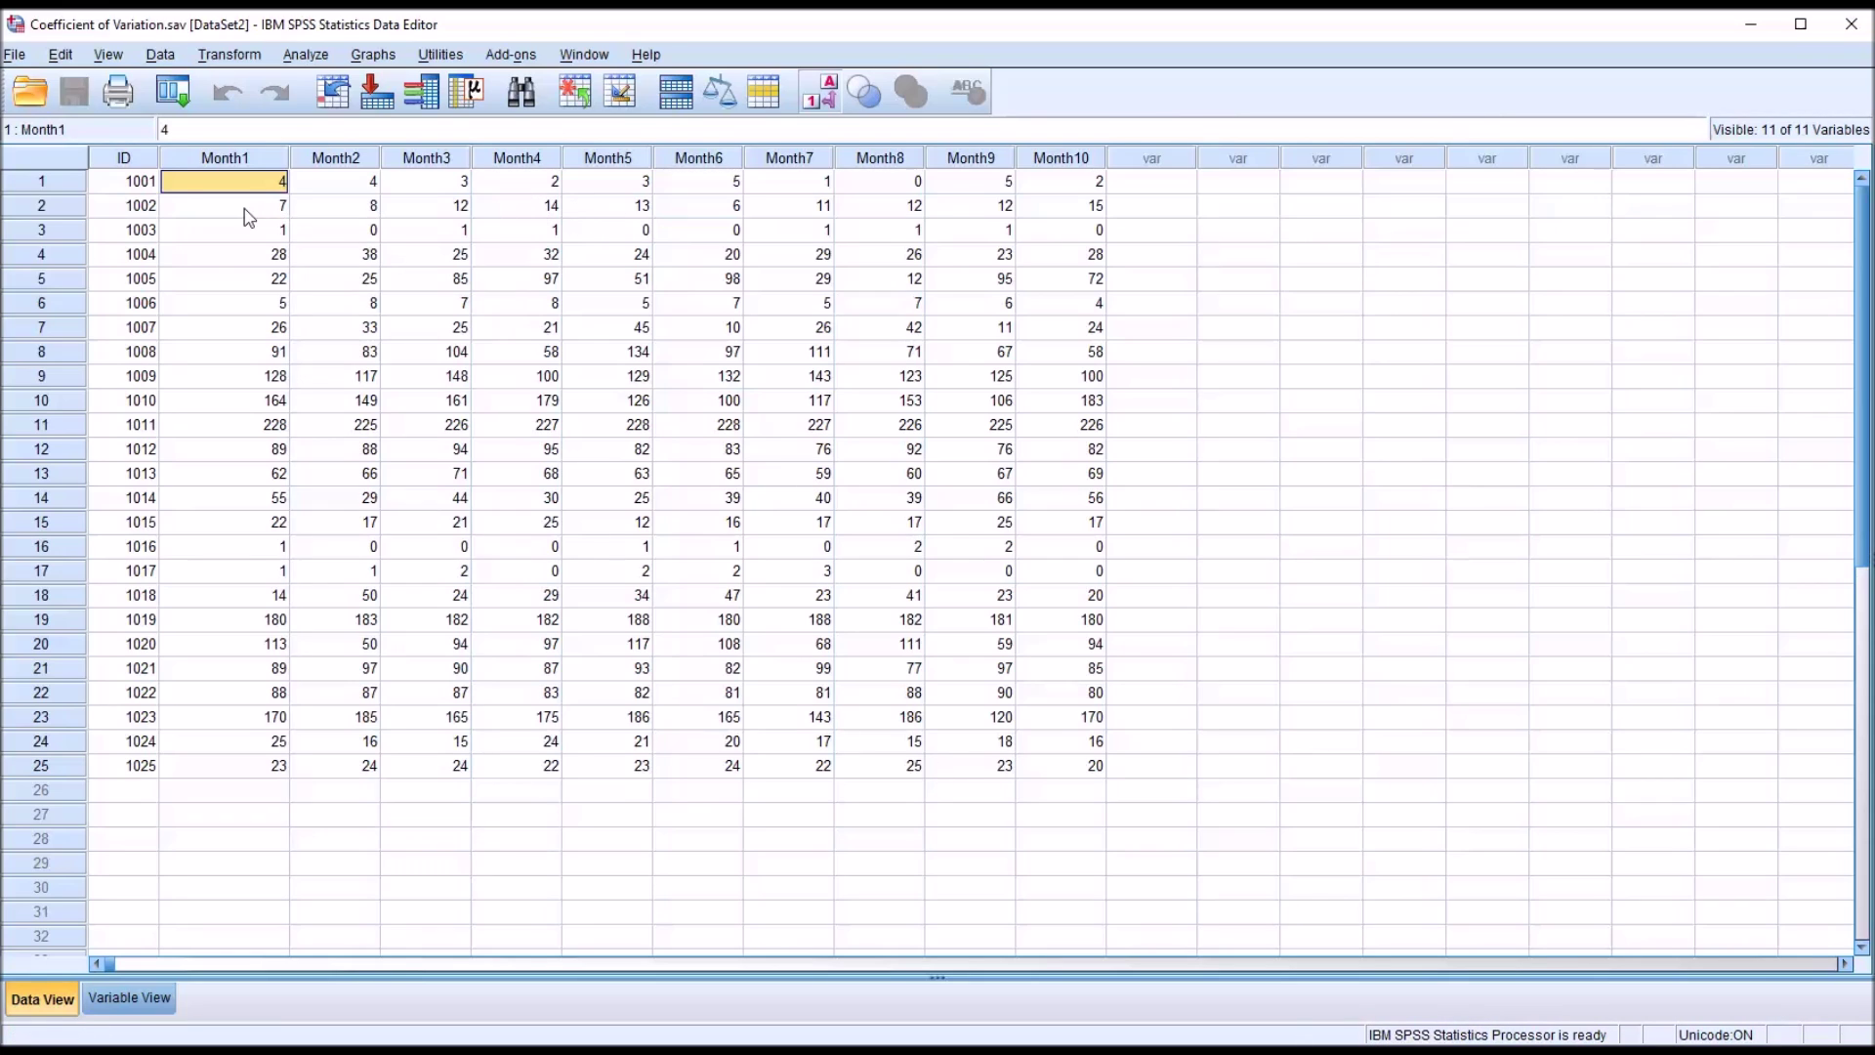
Inspect participant 1001's ID and monthly values from Month1 to Month8.
click(127, 183)
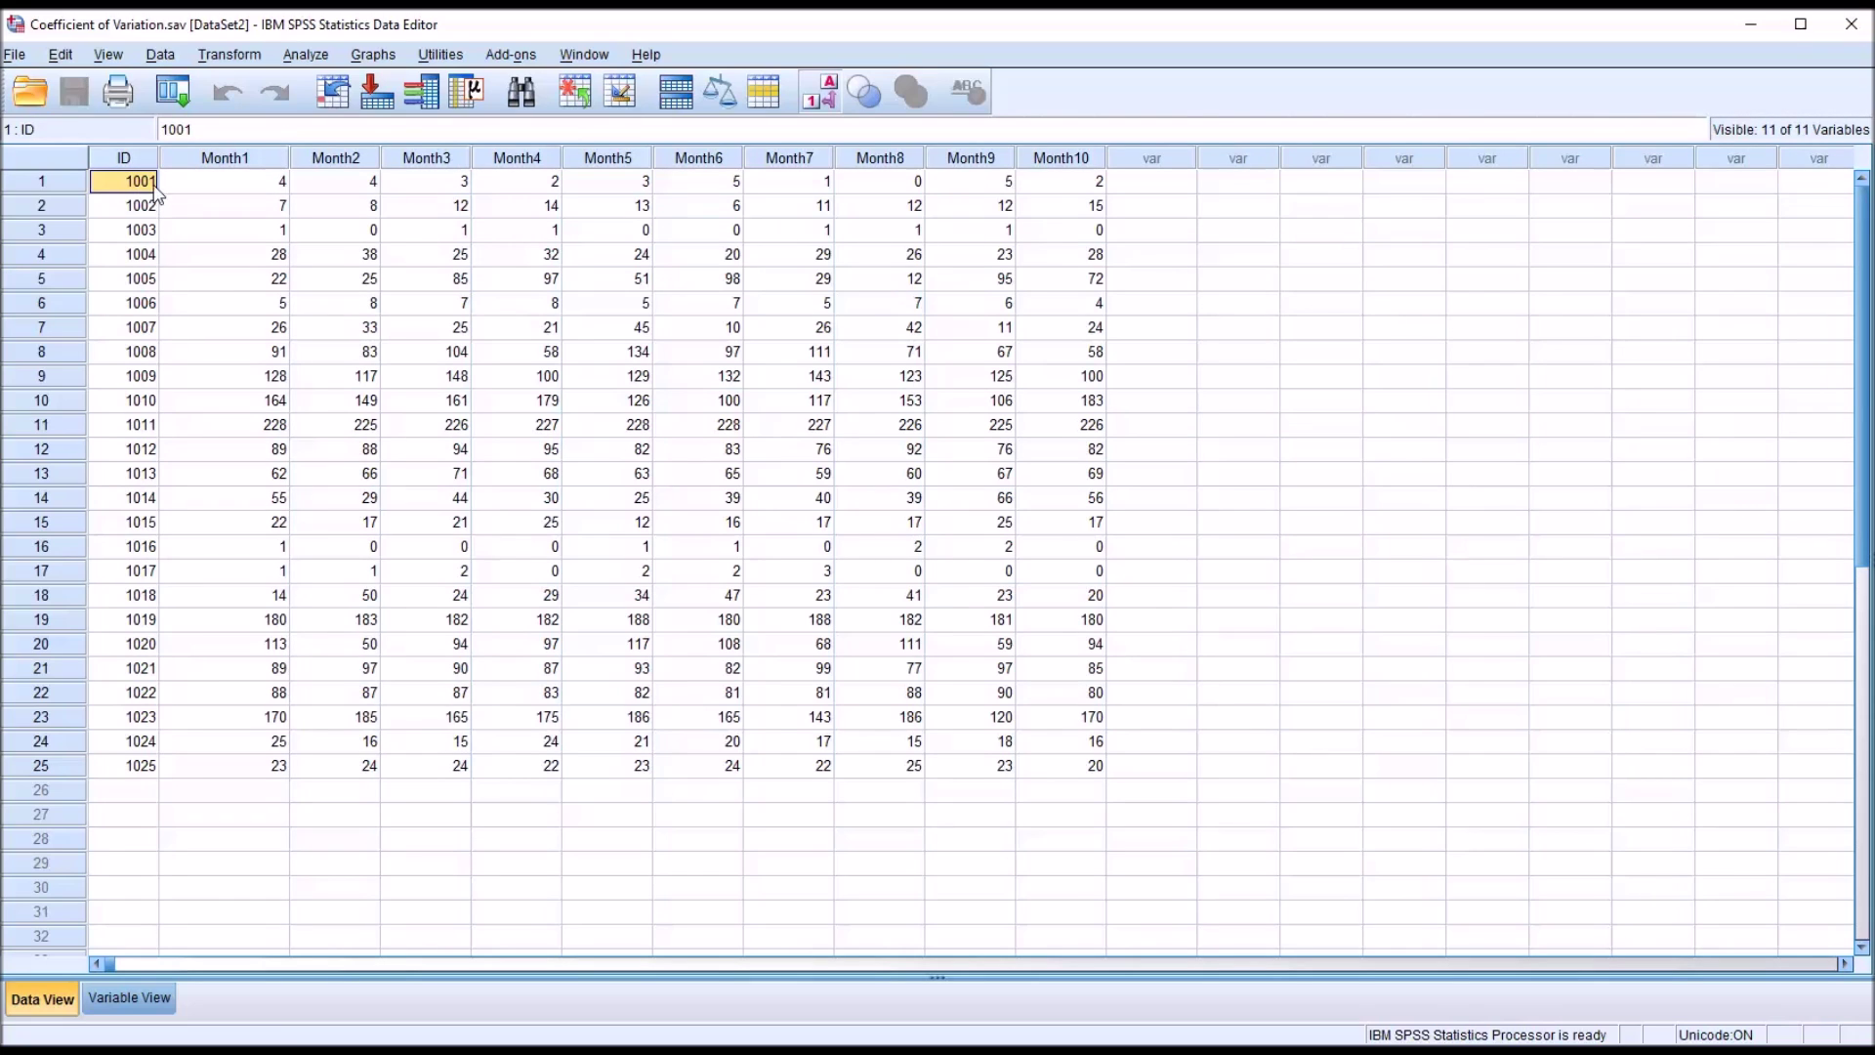
click(245, 186)
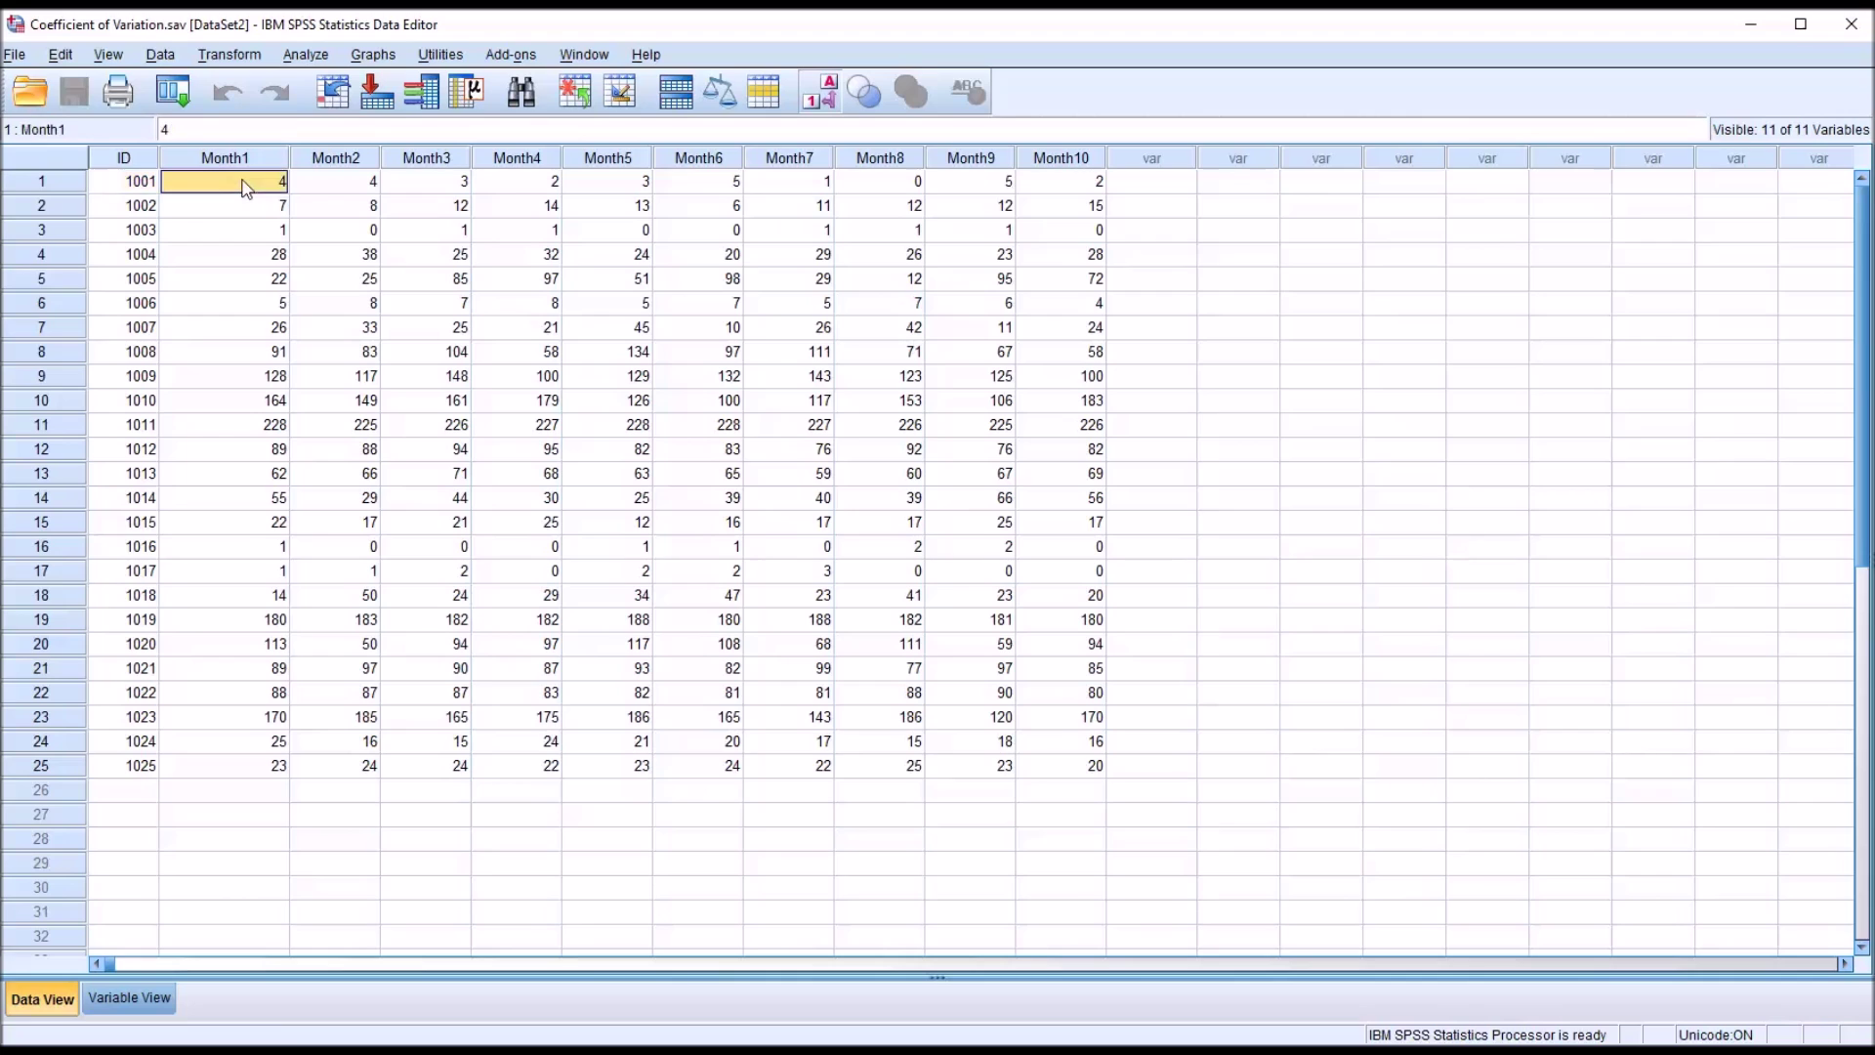
click(351, 185)
click(440, 185)
click(504, 192)
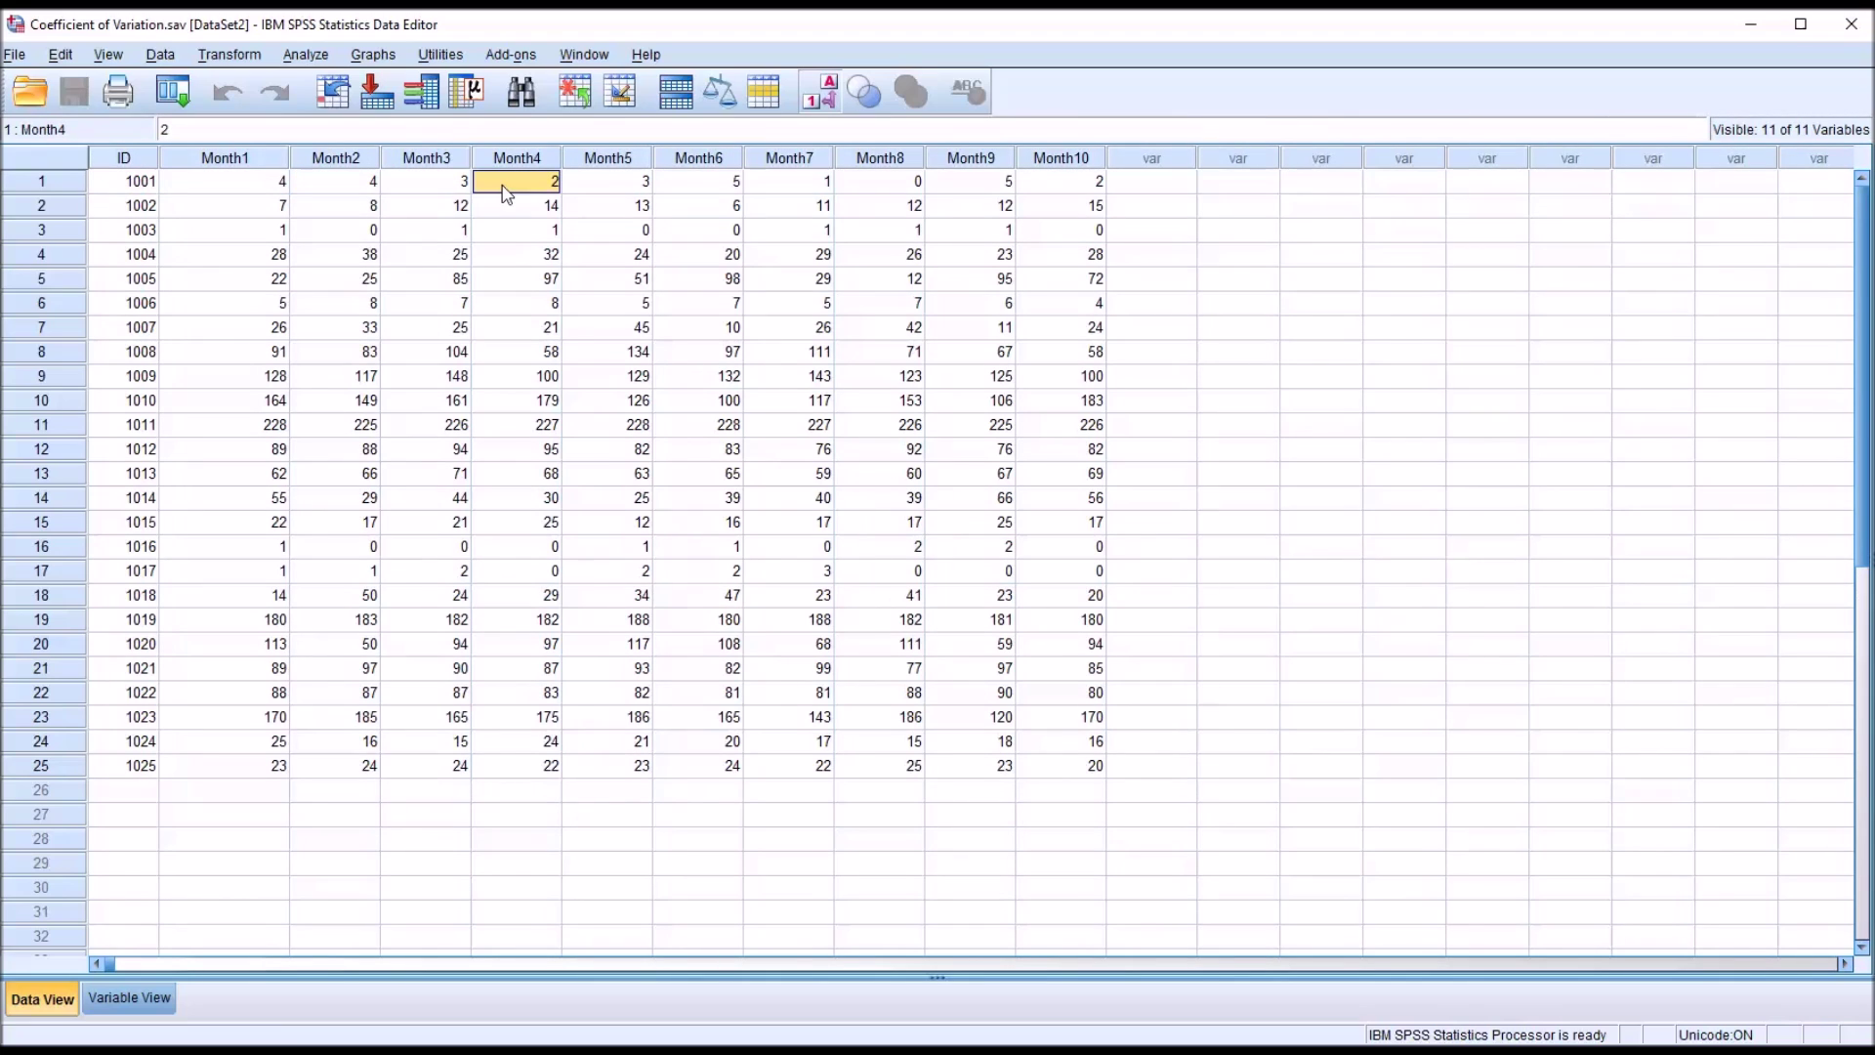
click(889, 194)
Inspect participant 1011's ID and monthly values from Month1 to Month5.
click(111, 430)
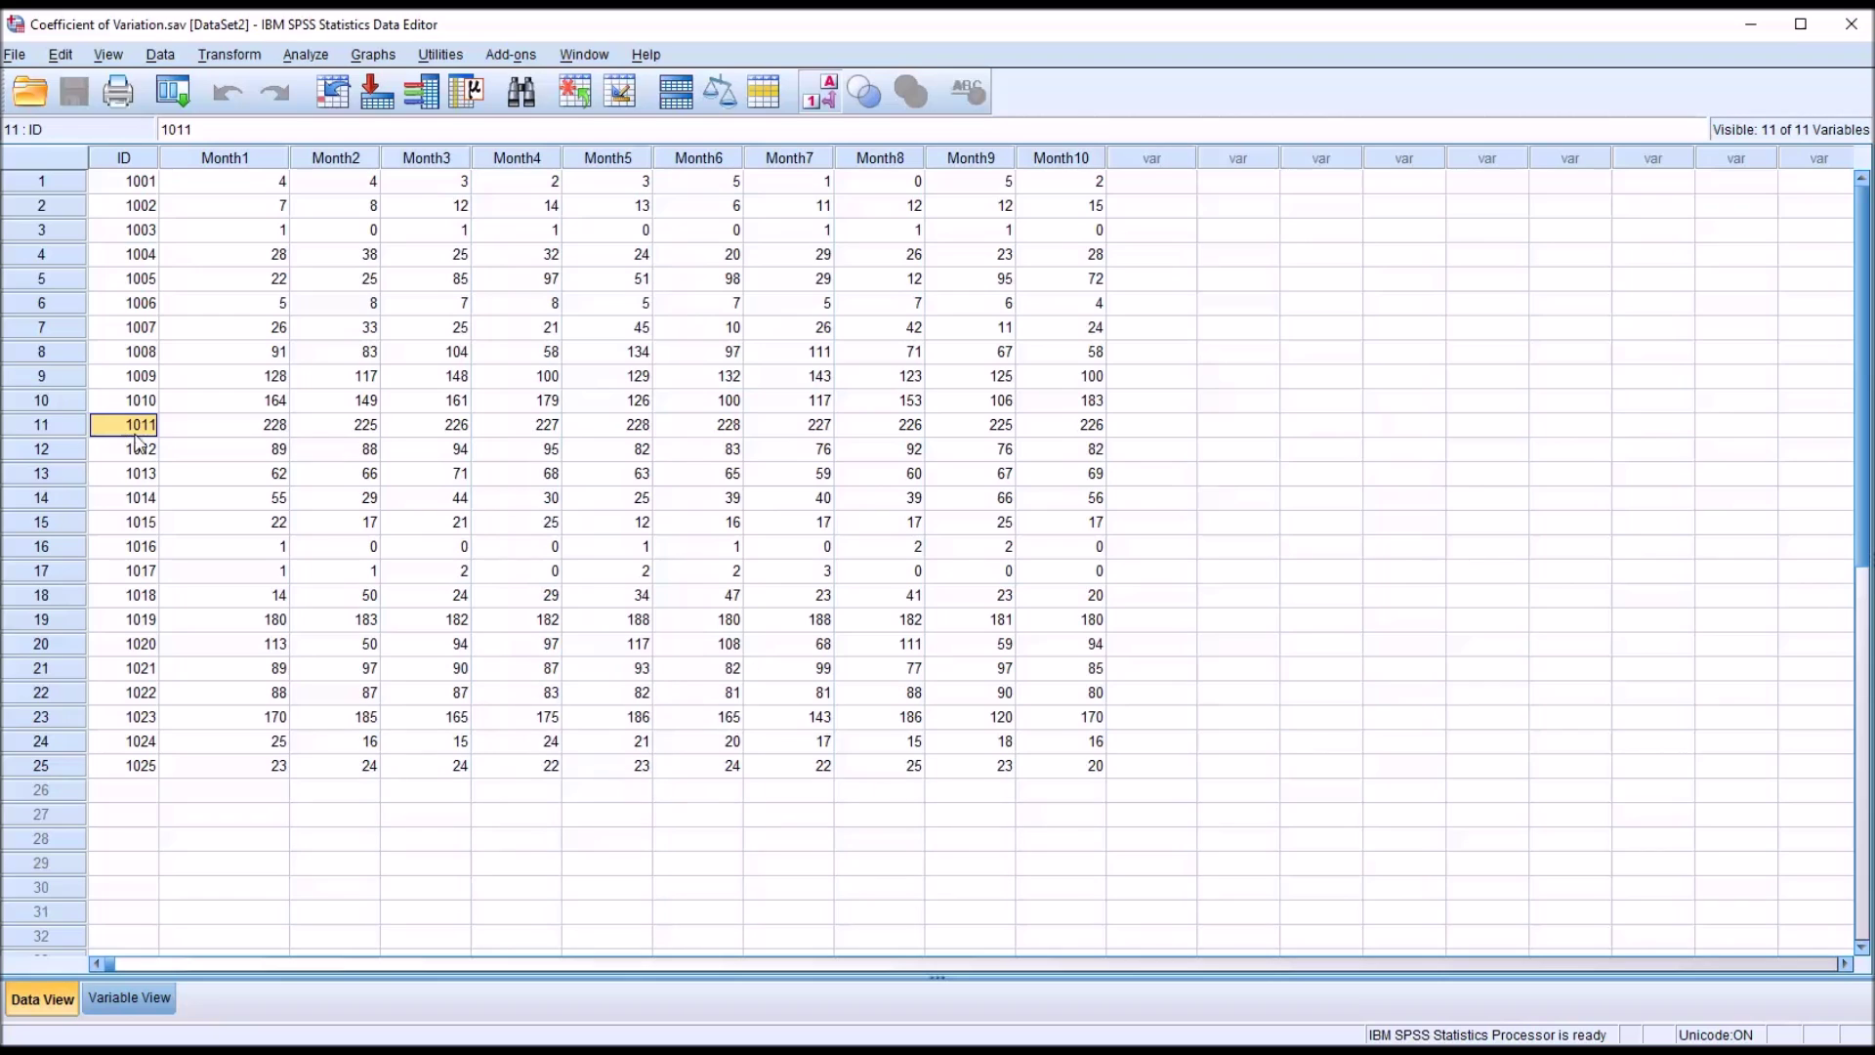
click(217, 431)
click(354, 430)
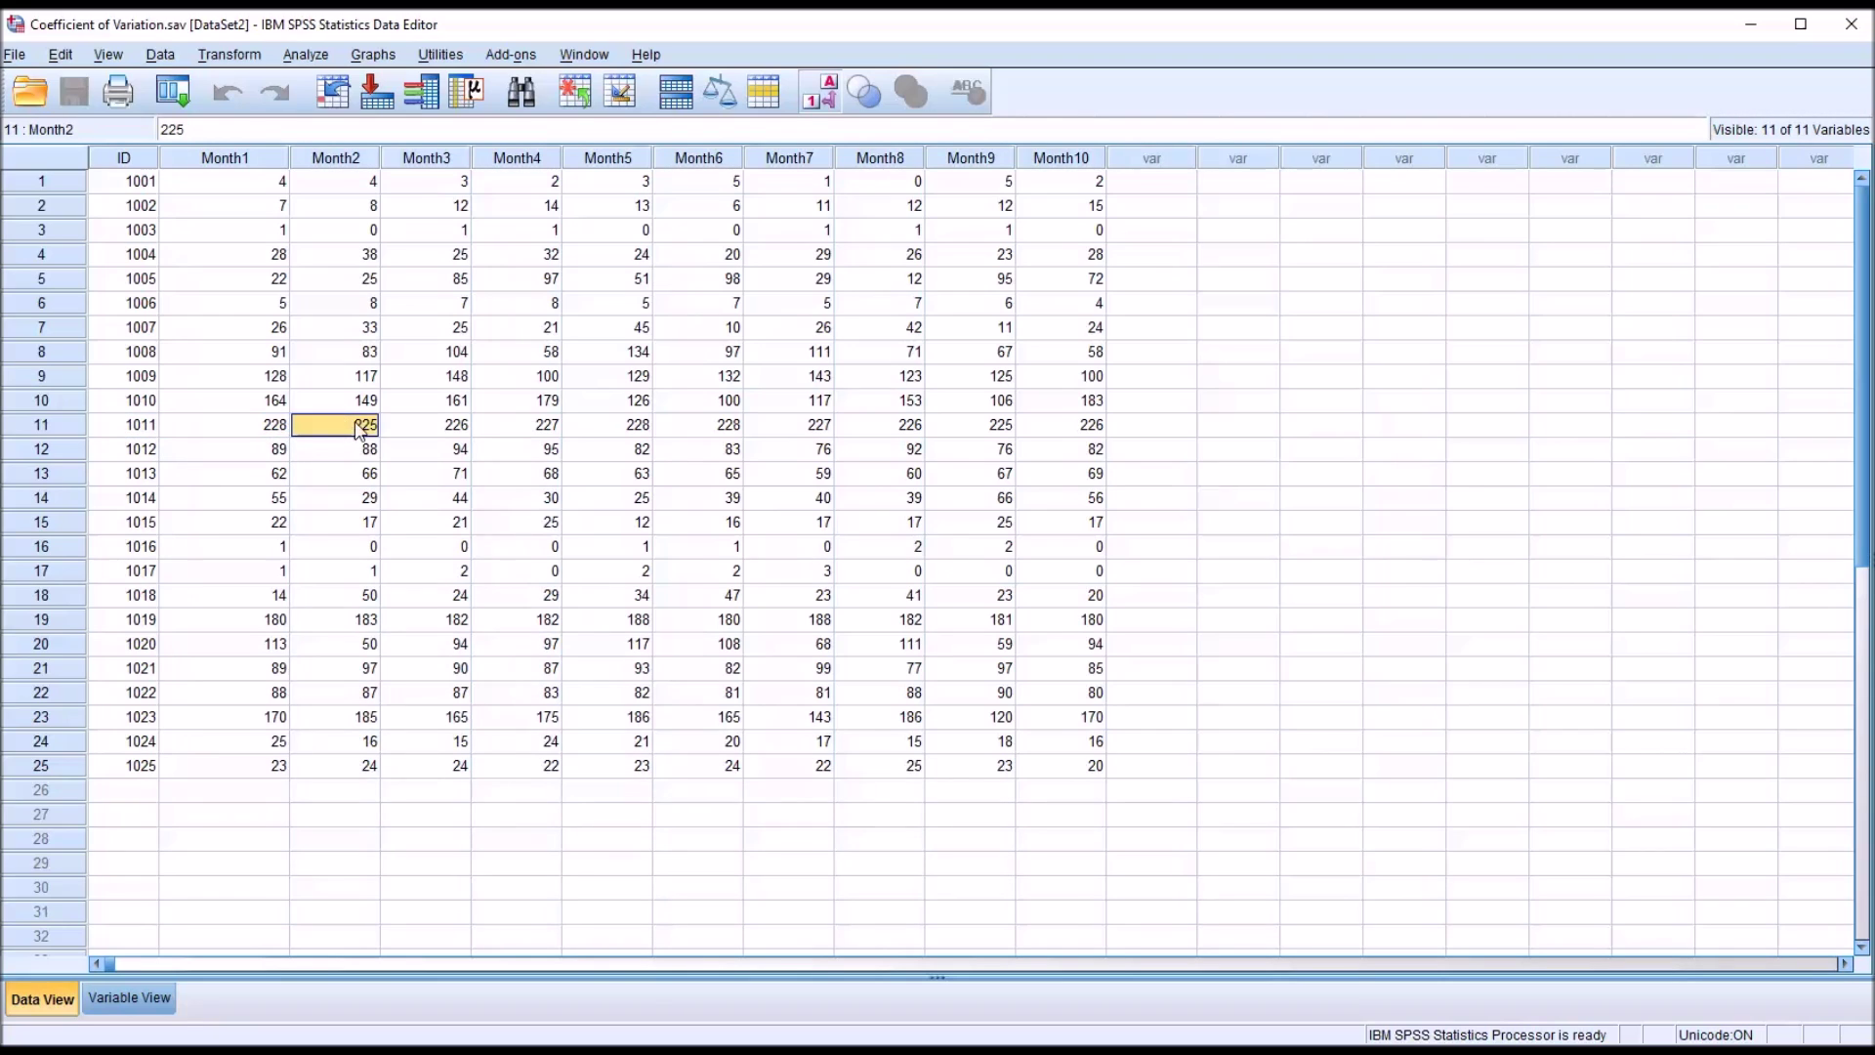
click(421, 430)
click(514, 432)
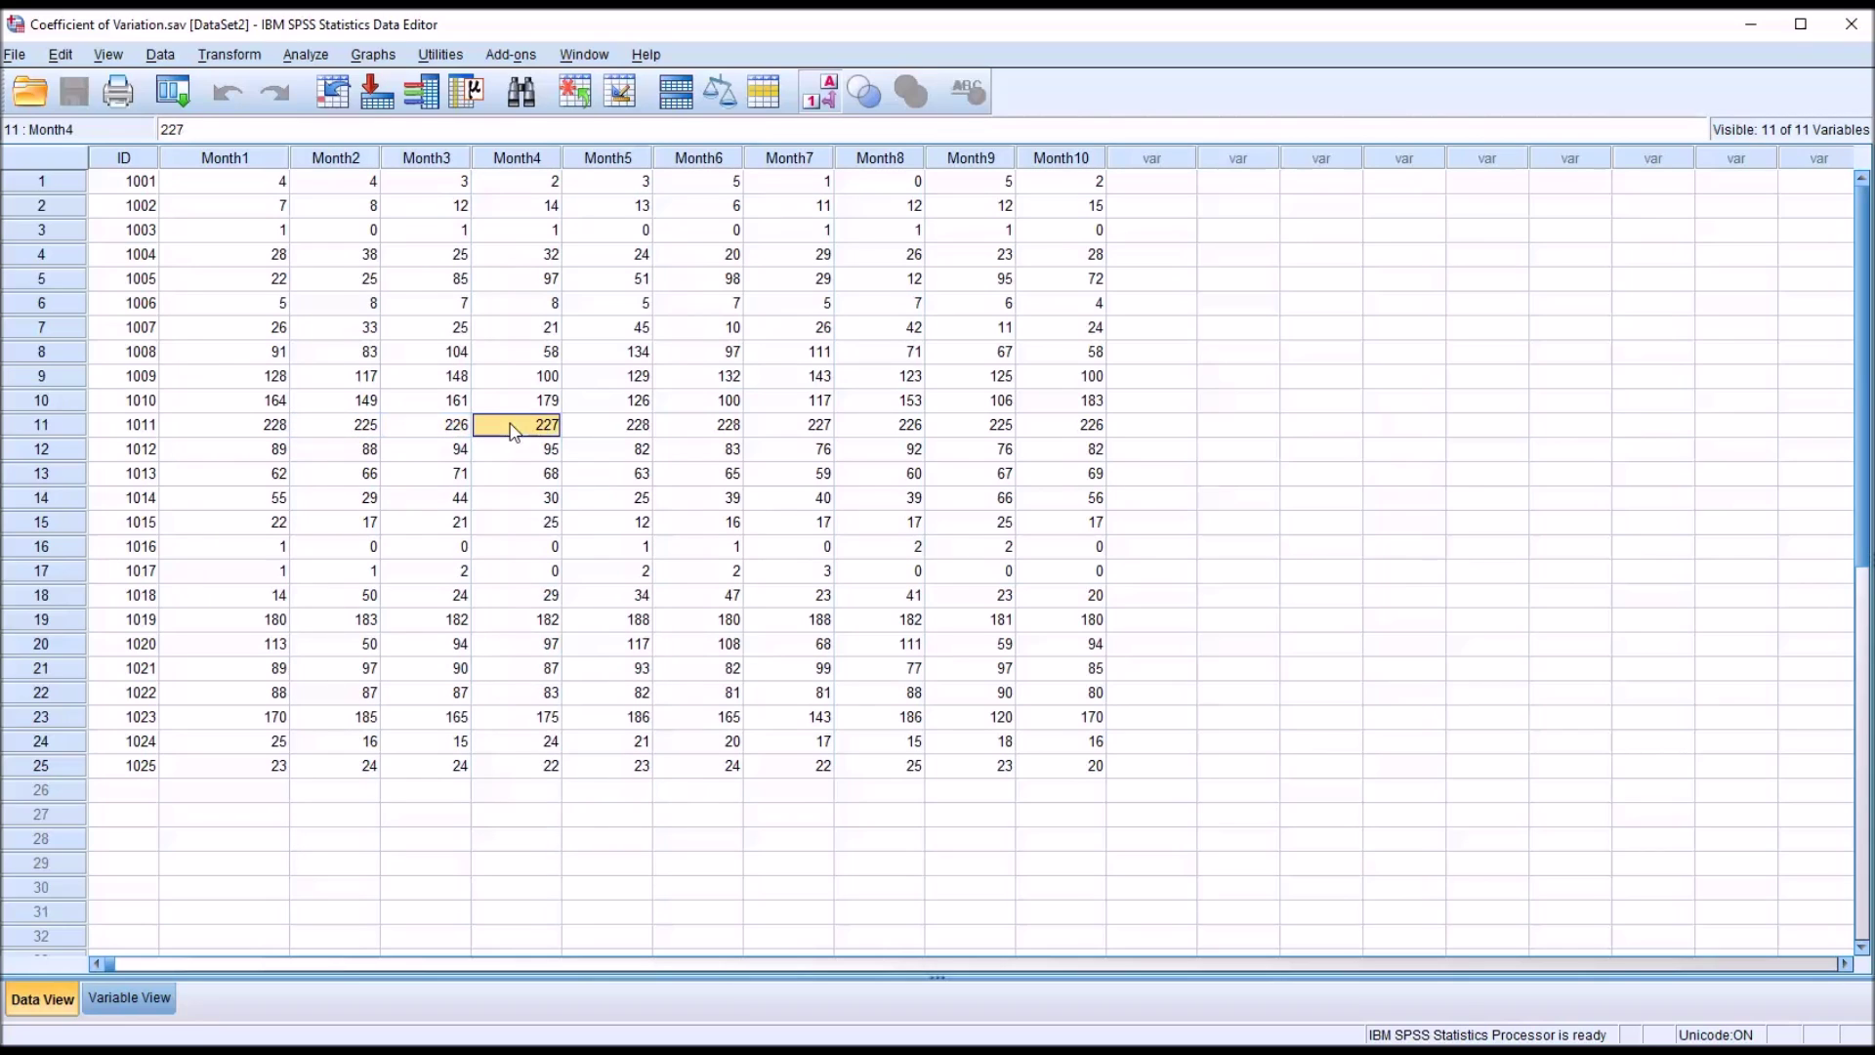
click(591, 429)
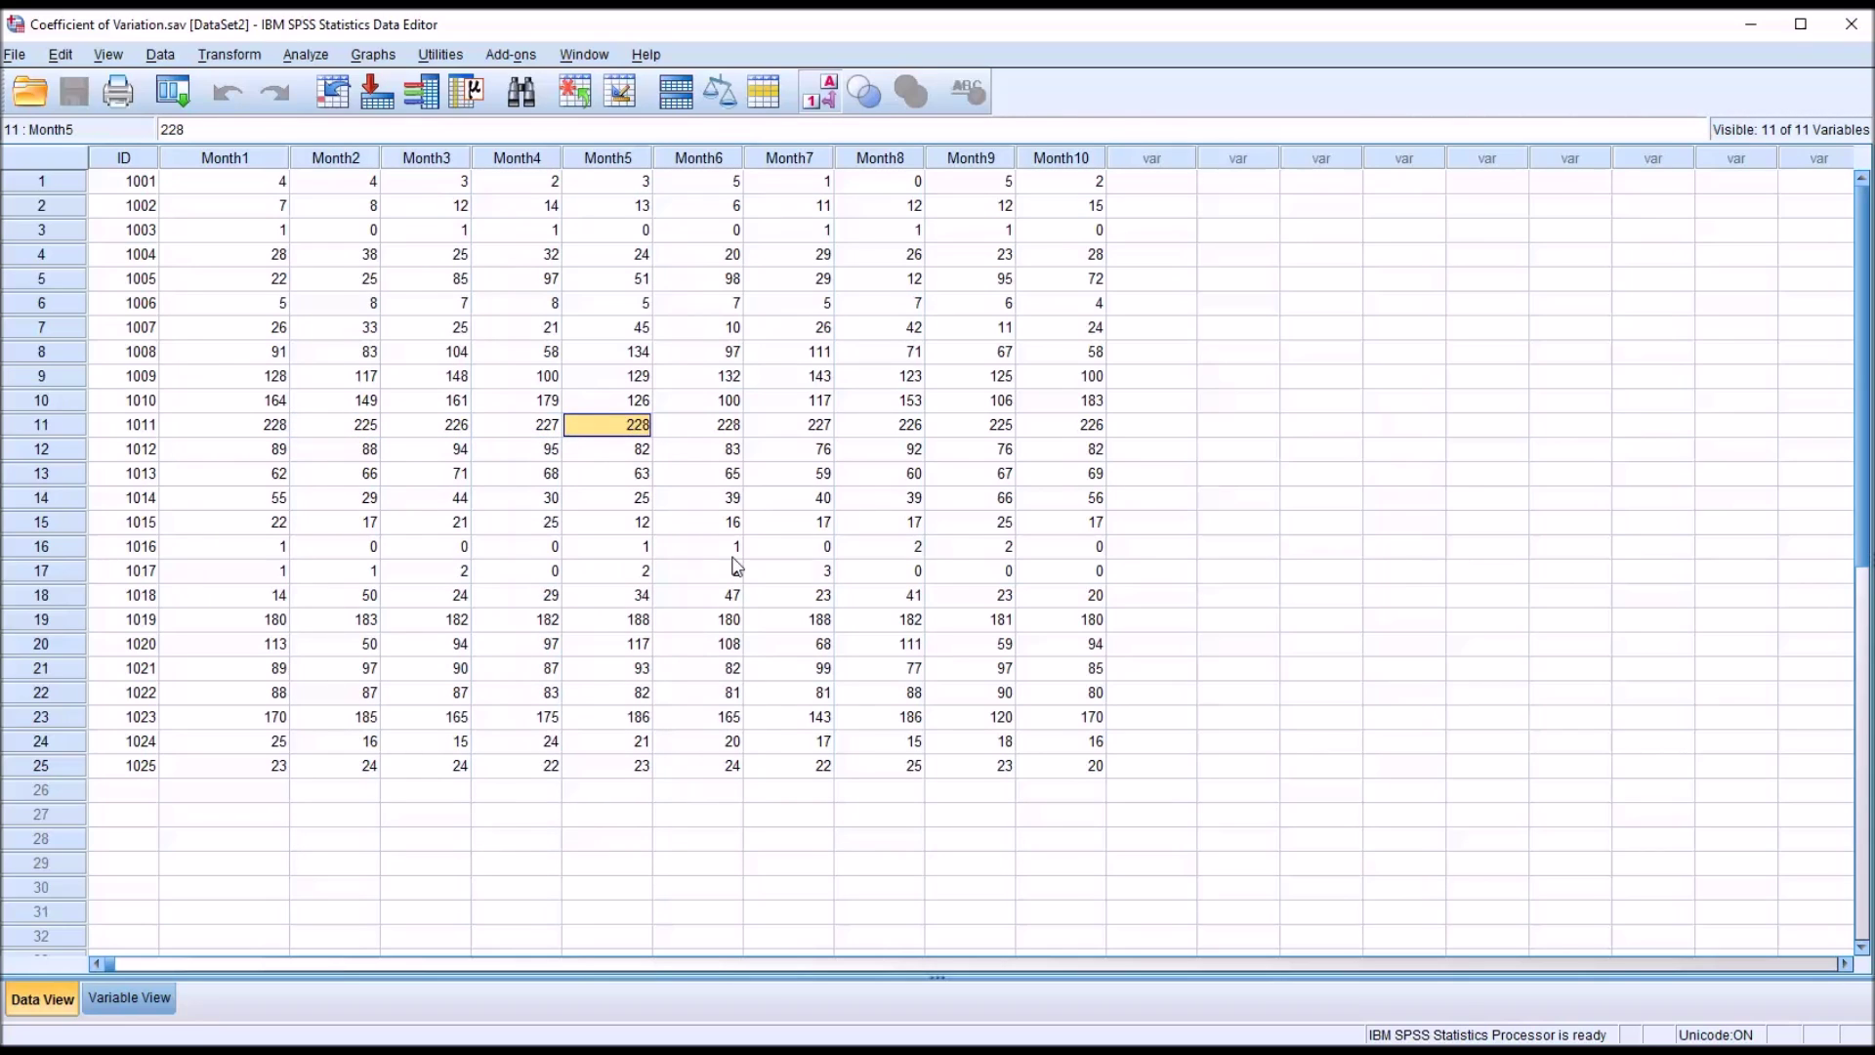
click(248, 429)
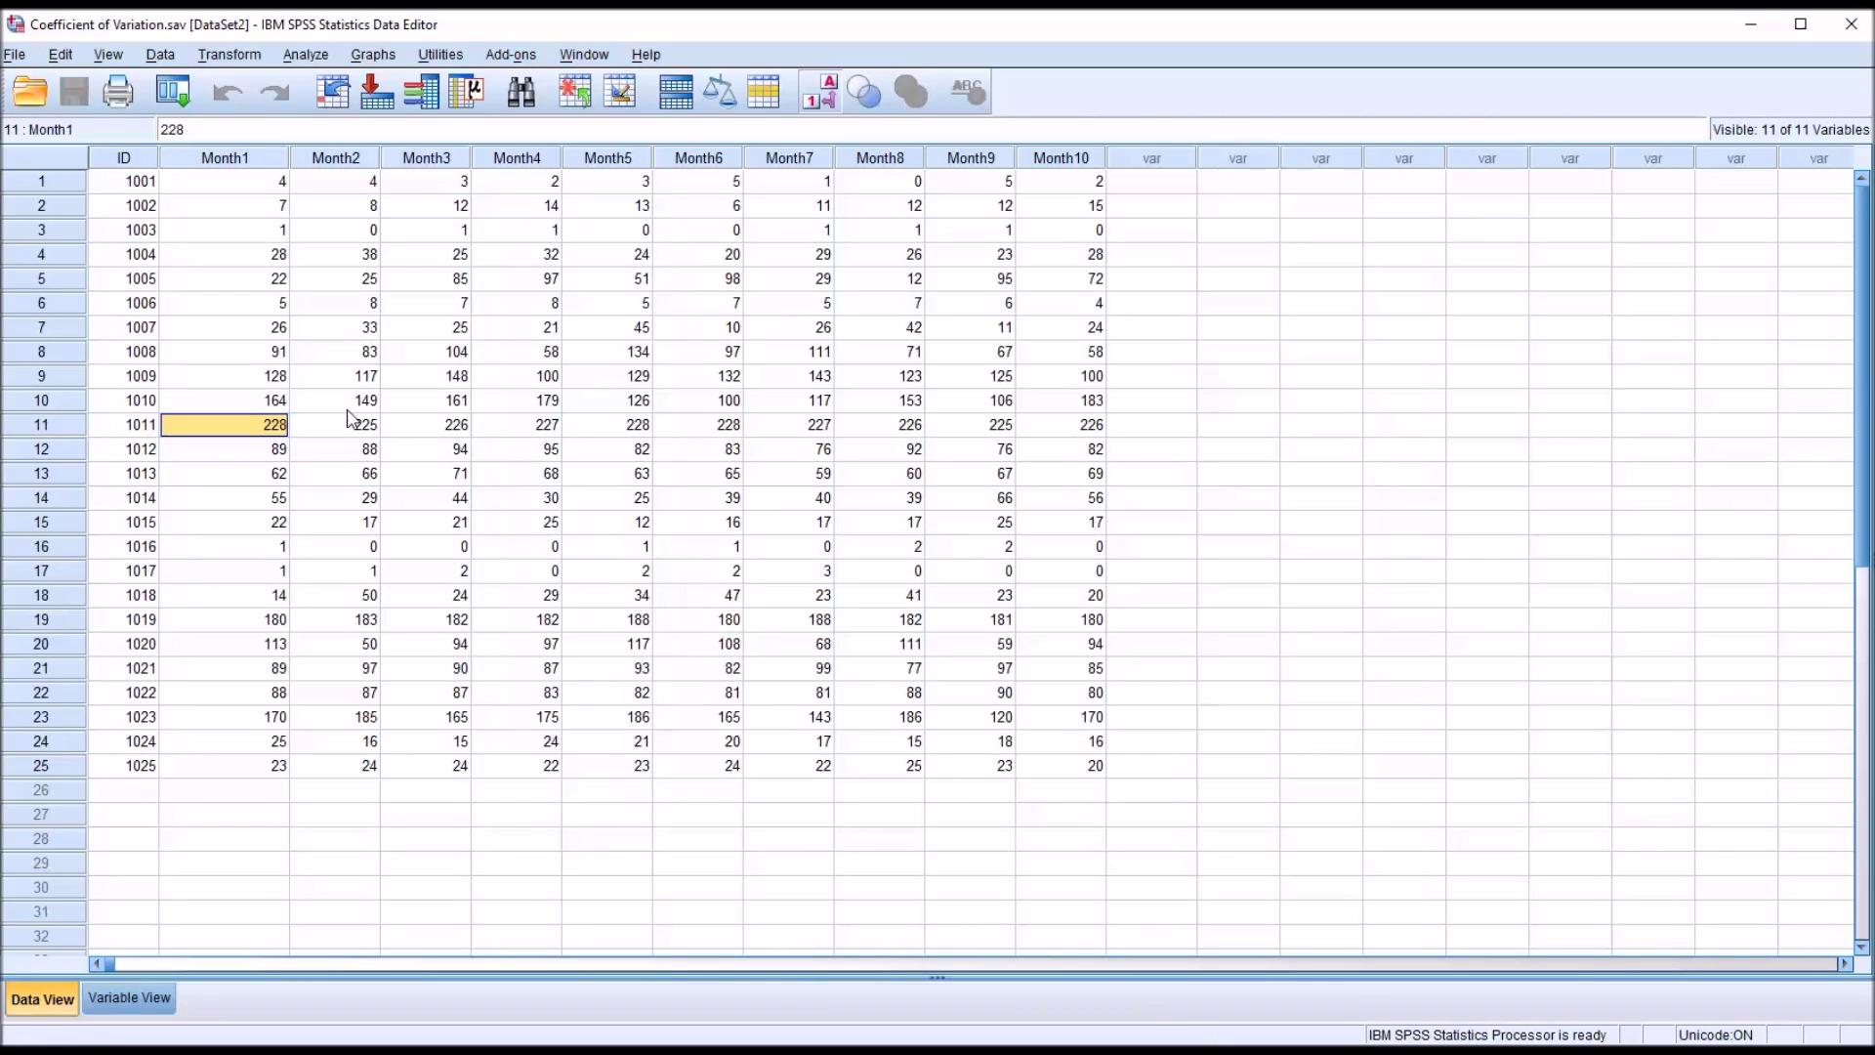
Select the ten monthly values of participants 1001 and 1005, then clear the selection.
drag(234, 185, 1038, 190)
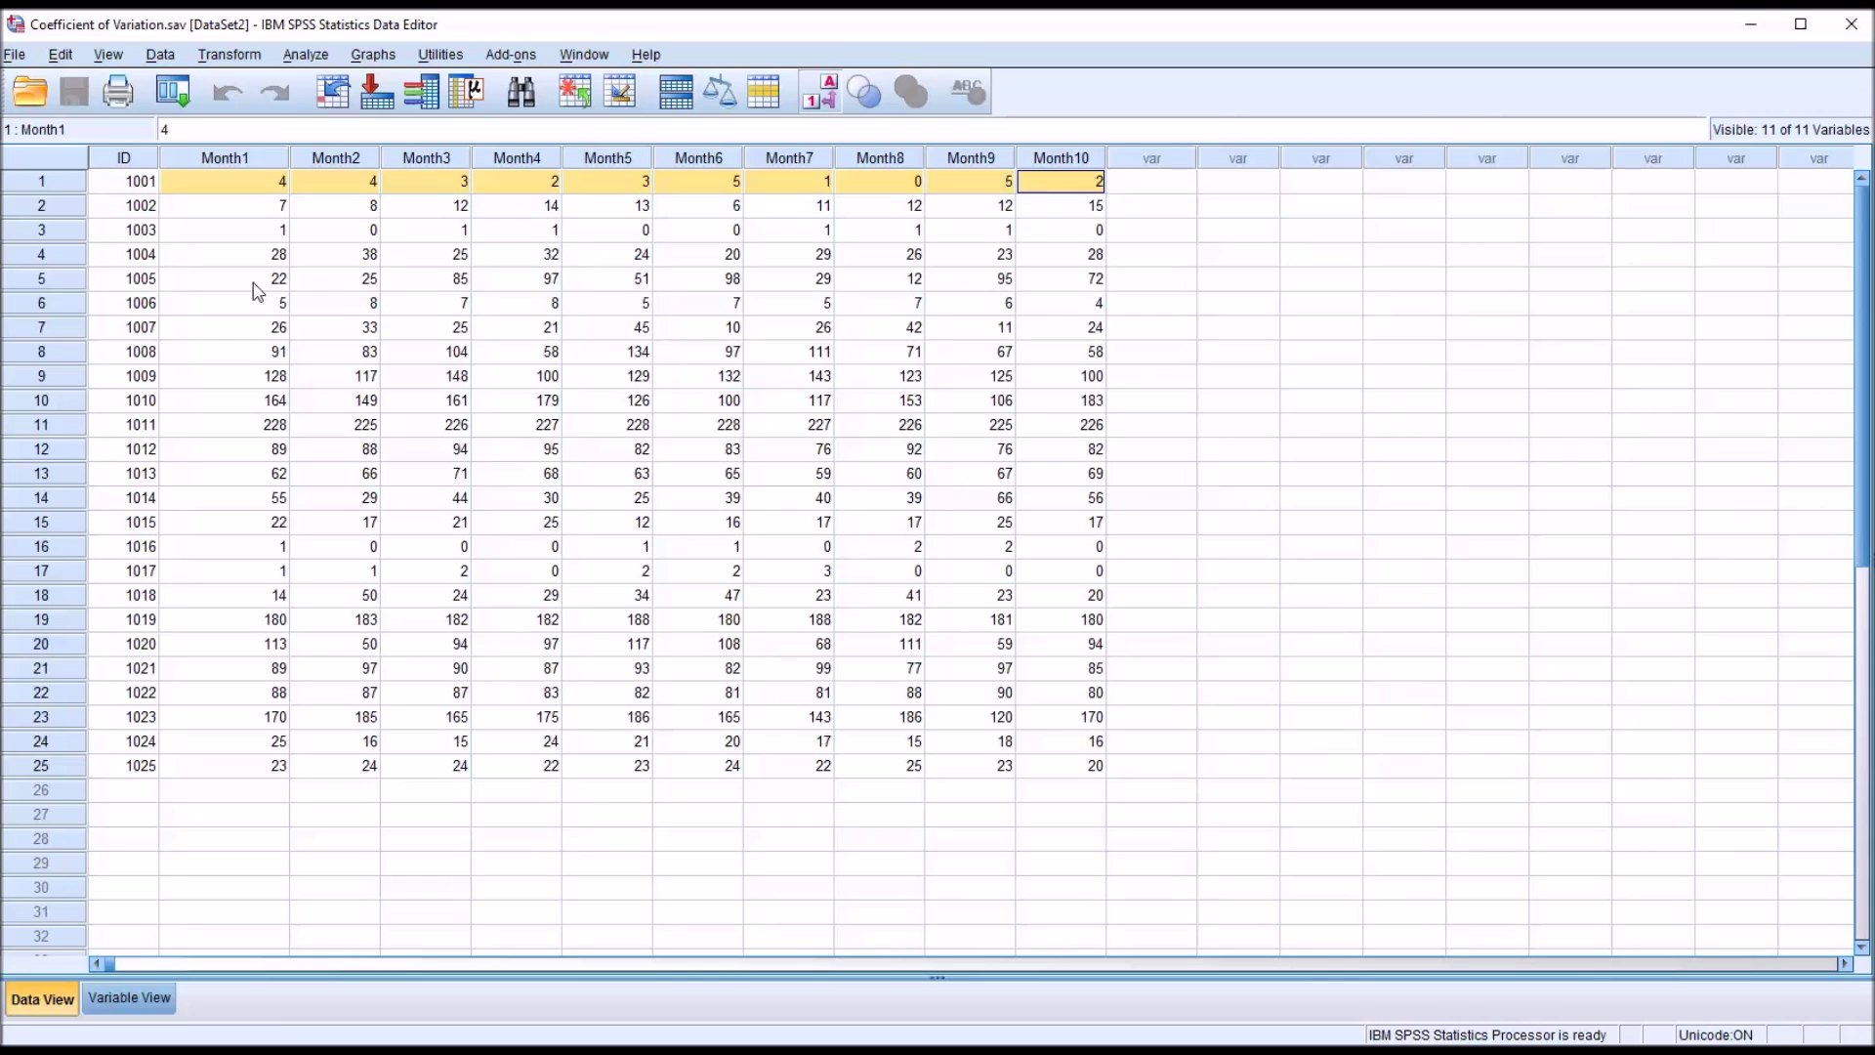
drag(273, 284, 1031, 283)
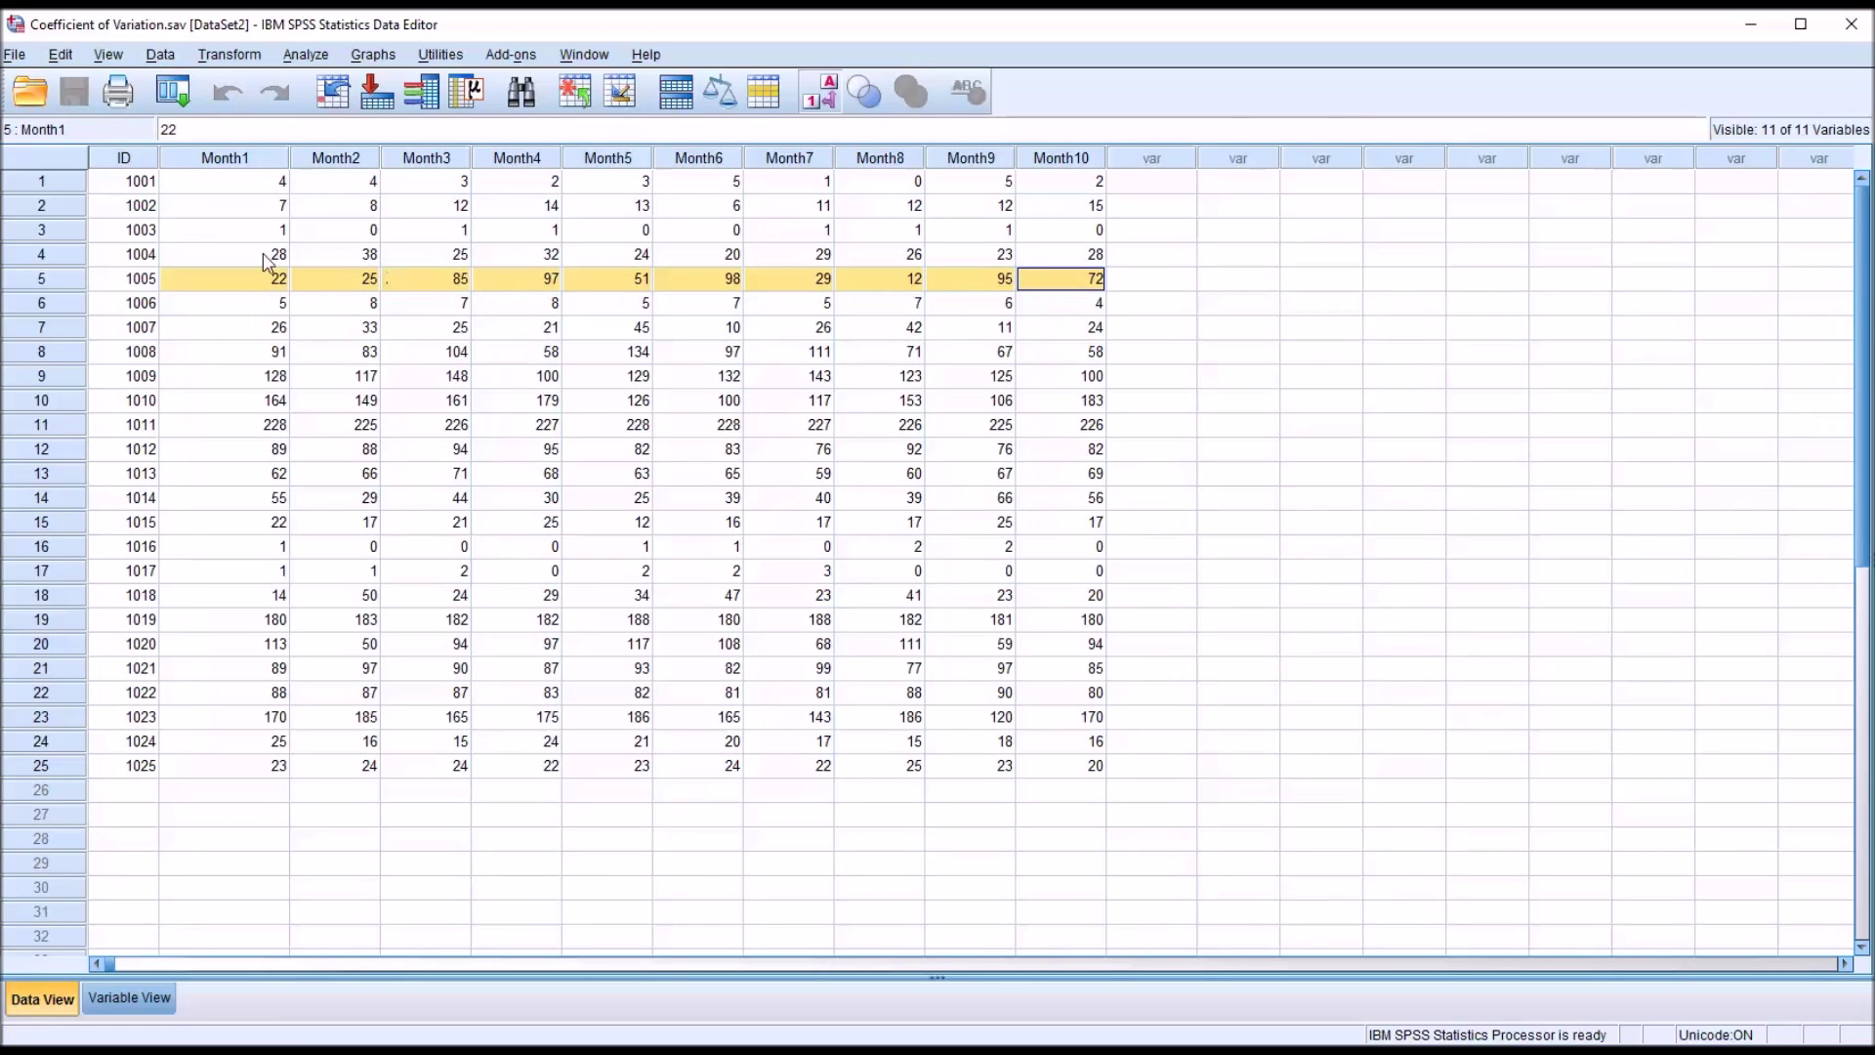
click(232, 185)
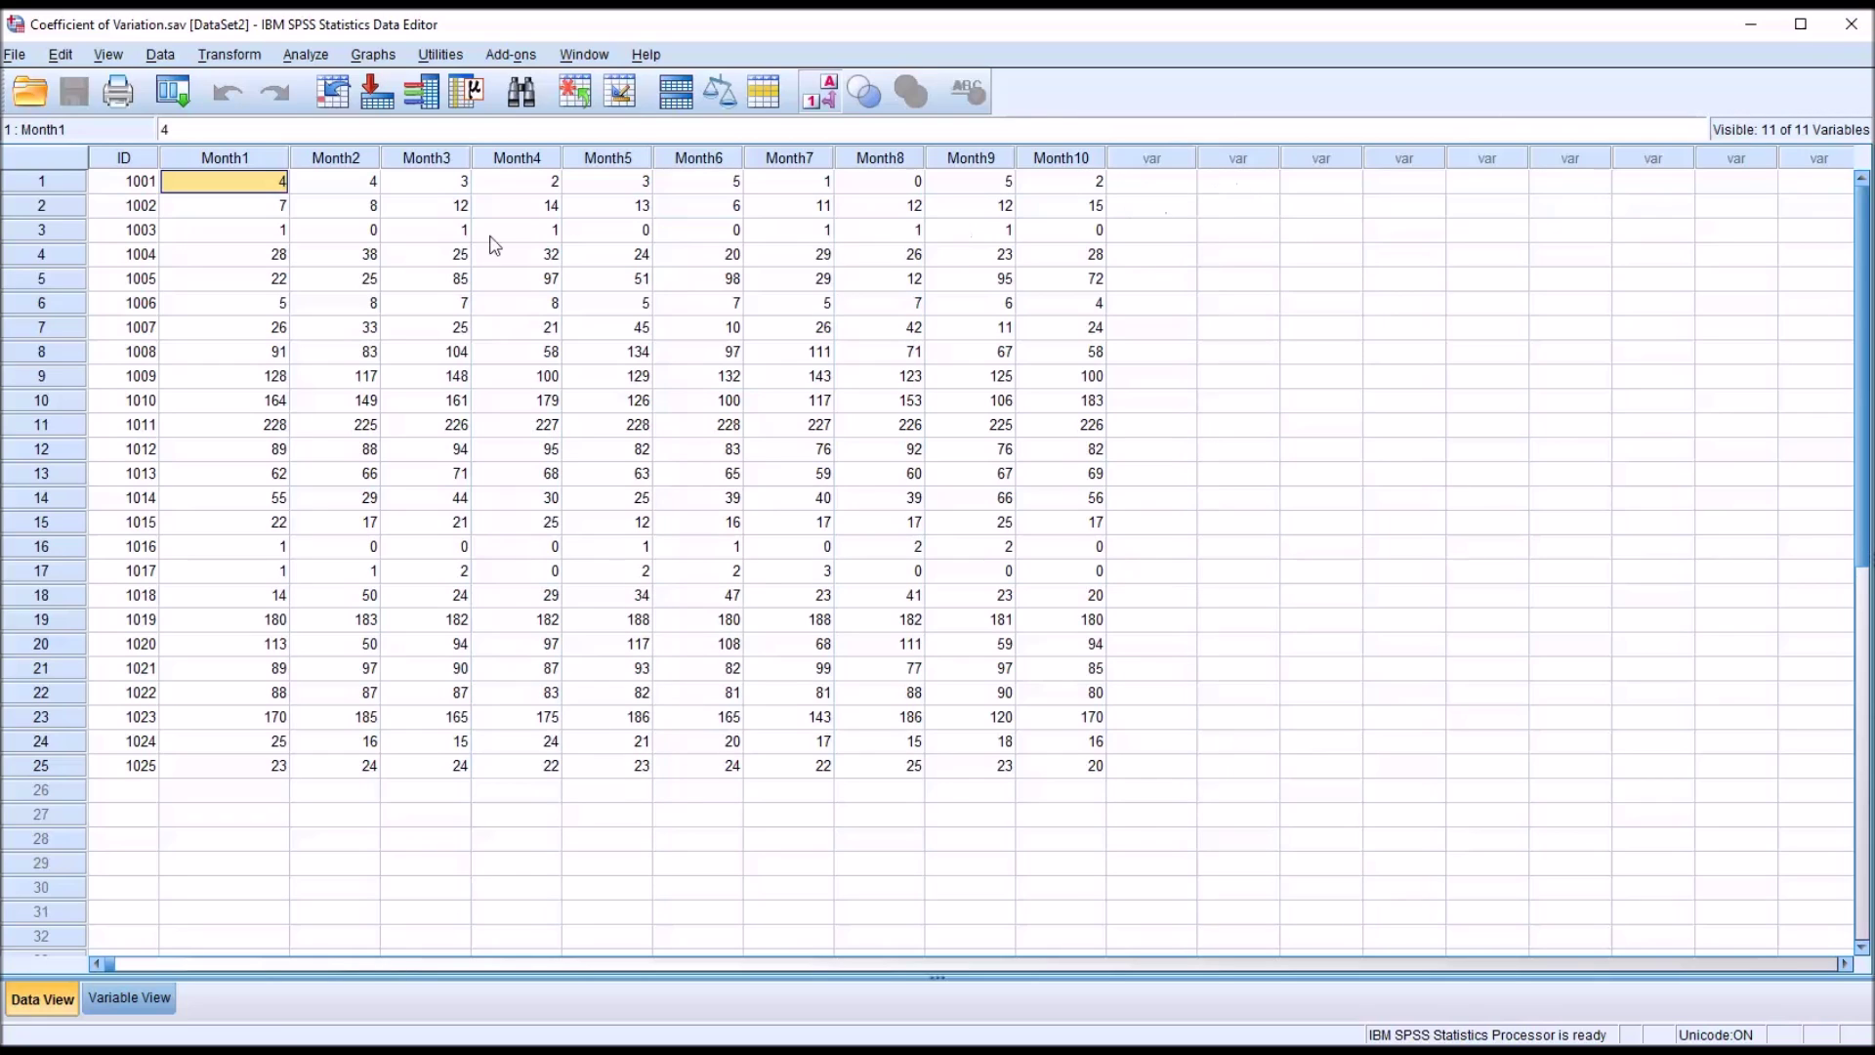
Name a new computed variable SD and pick the Sd function from the Statistical group.
click(228, 55)
click(244, 88)
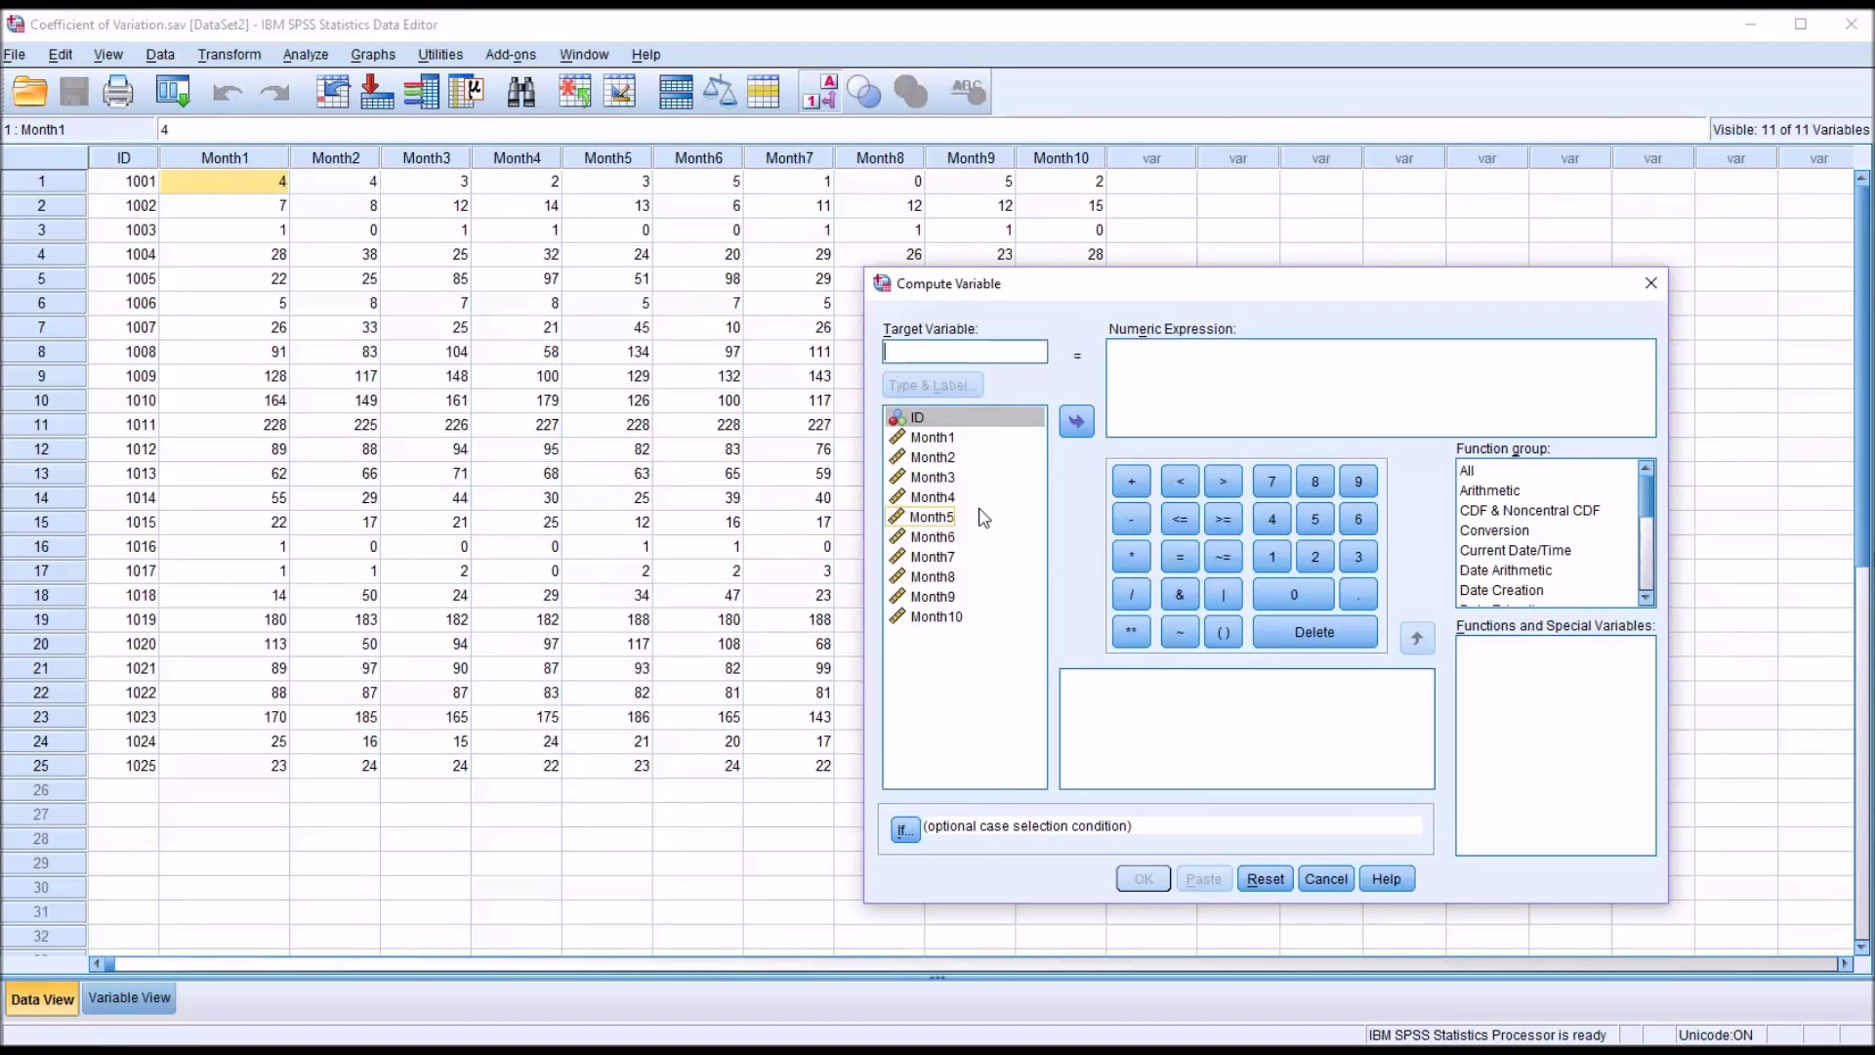
text(SD)
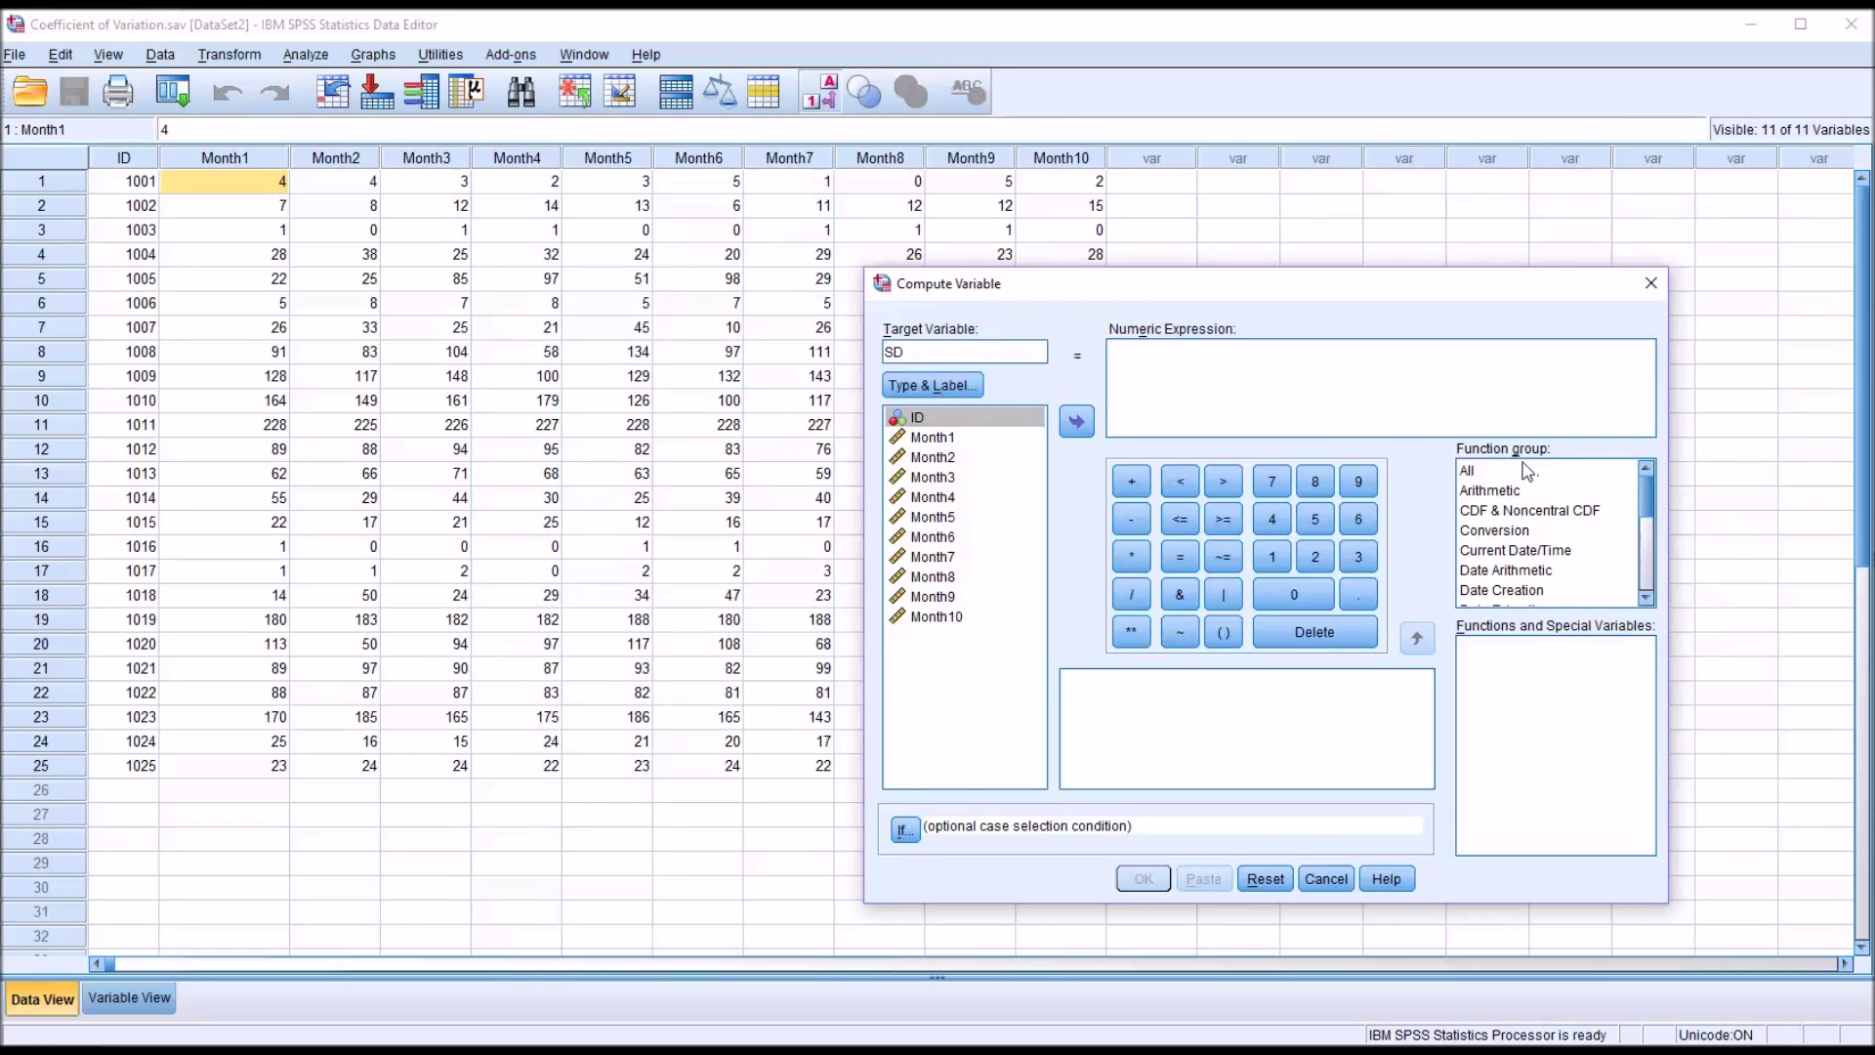
drag(1642, 481, 1645, 558)
click(1558, 579)
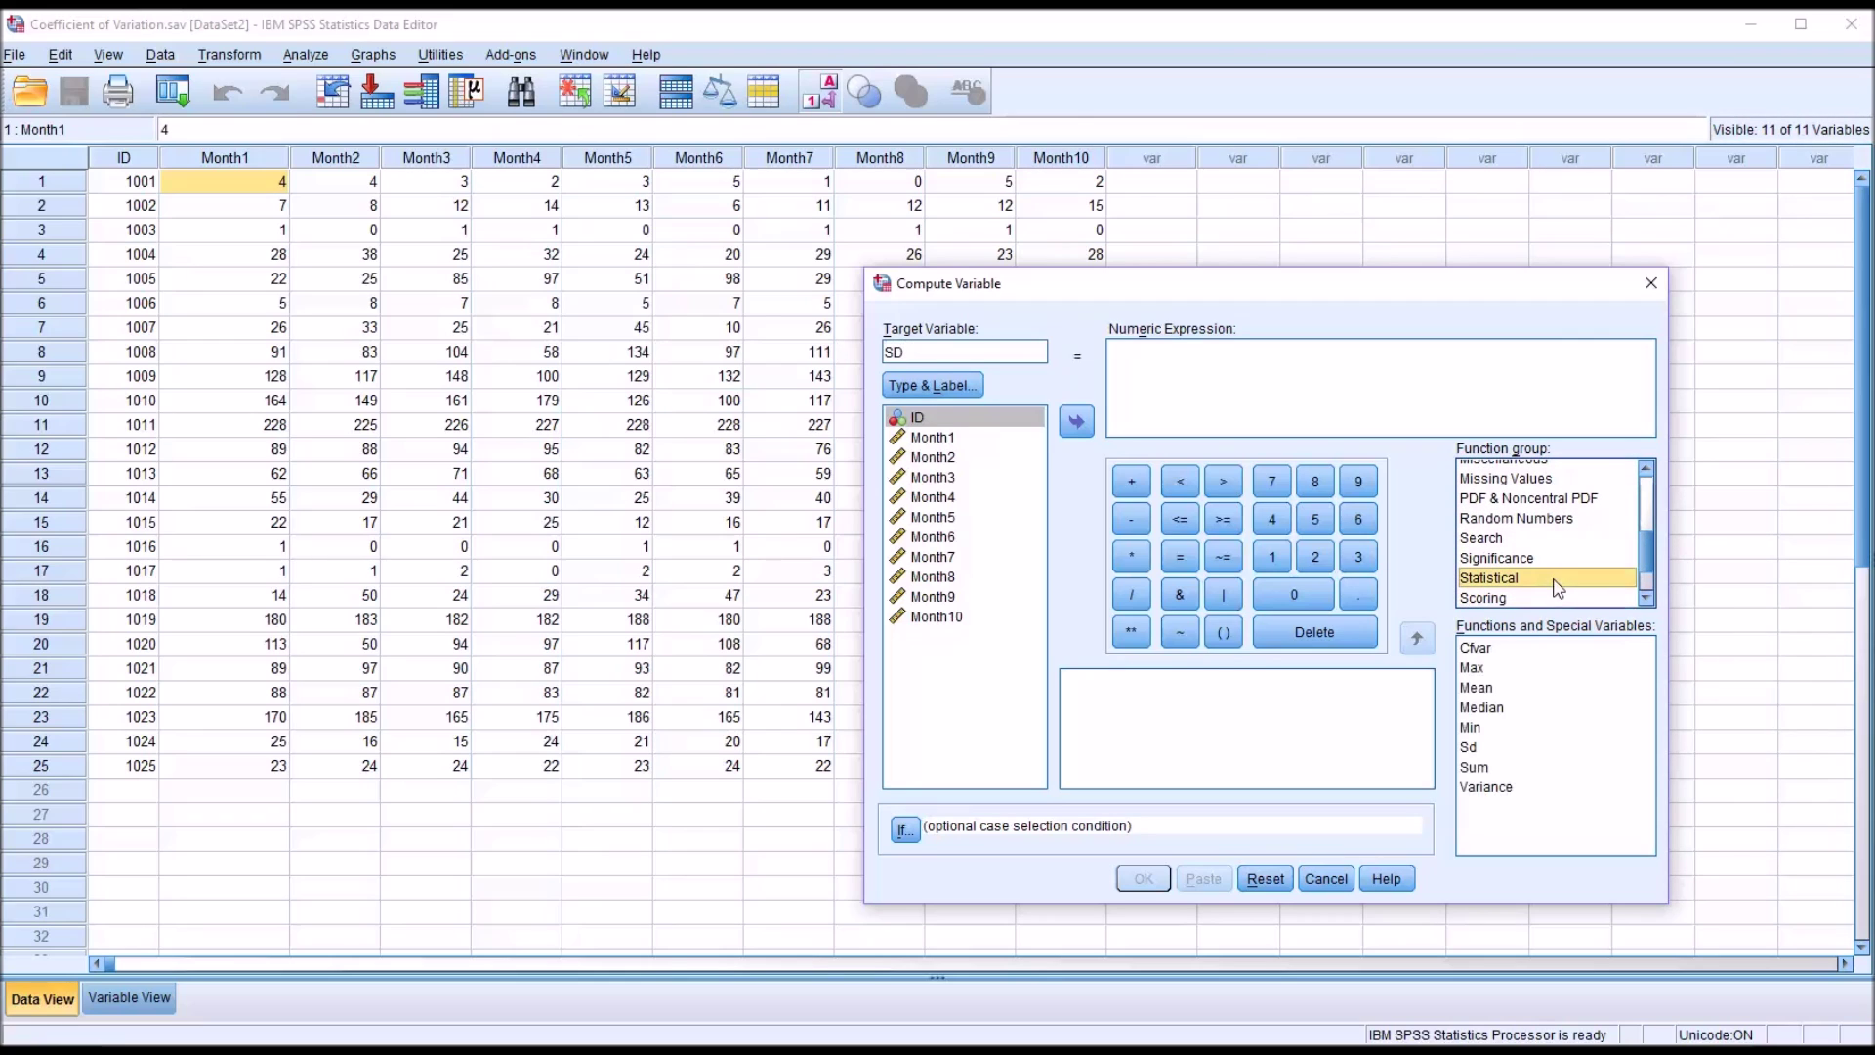
click(1488, 749)
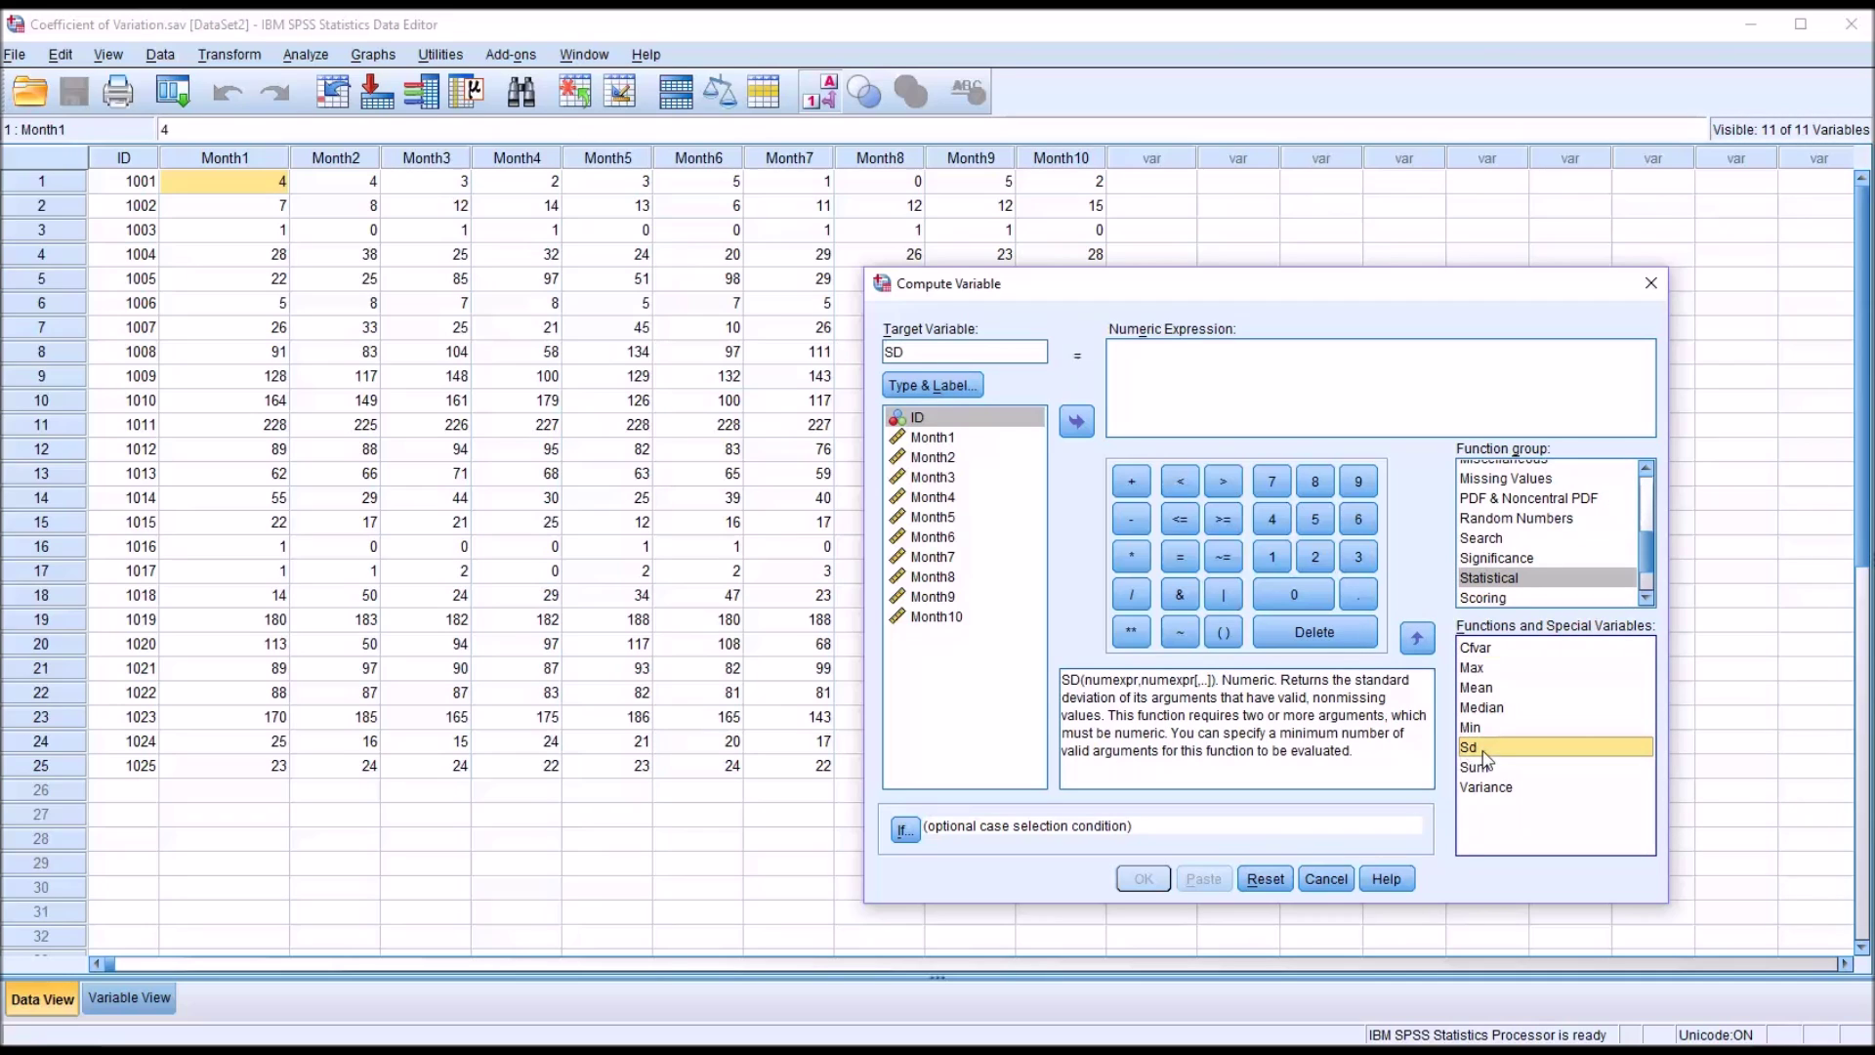
Build the expression SD(Month1 to Month10) and run it, giving 1.66 for the first case.
double_click(1484, 749)
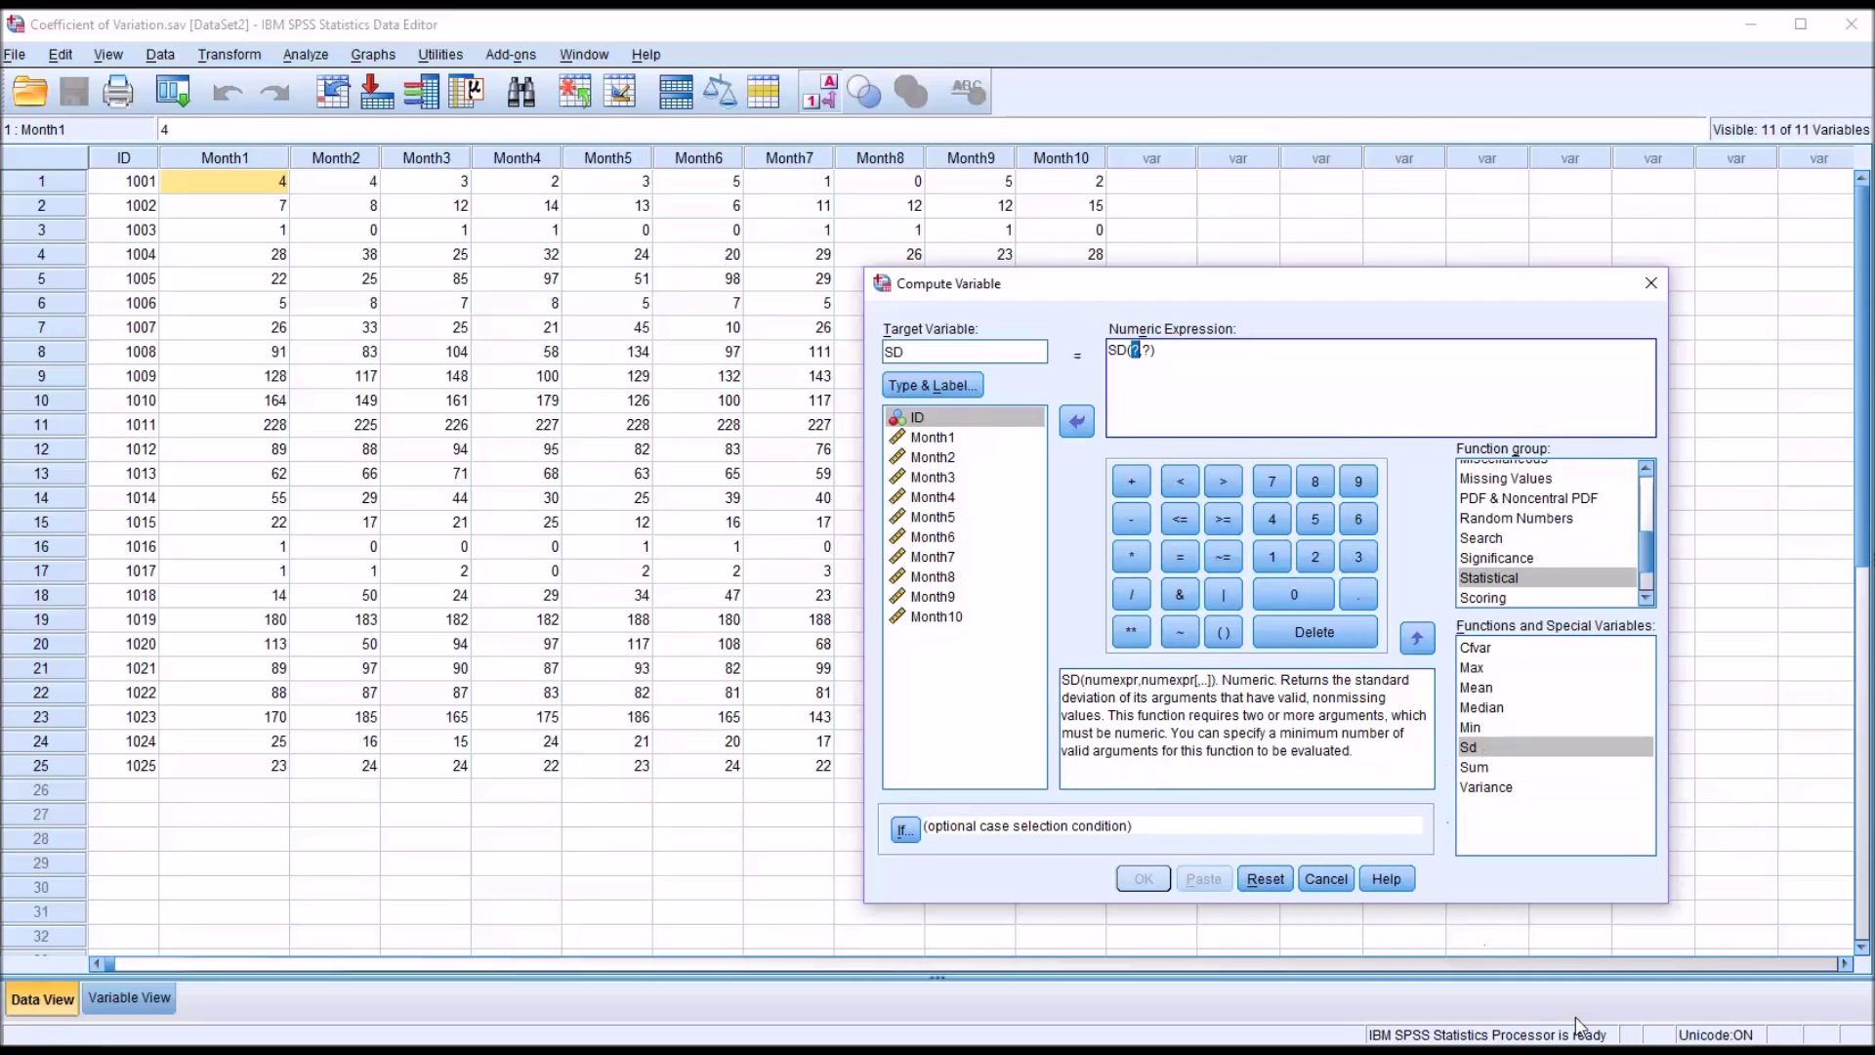
double_click(953, 440)
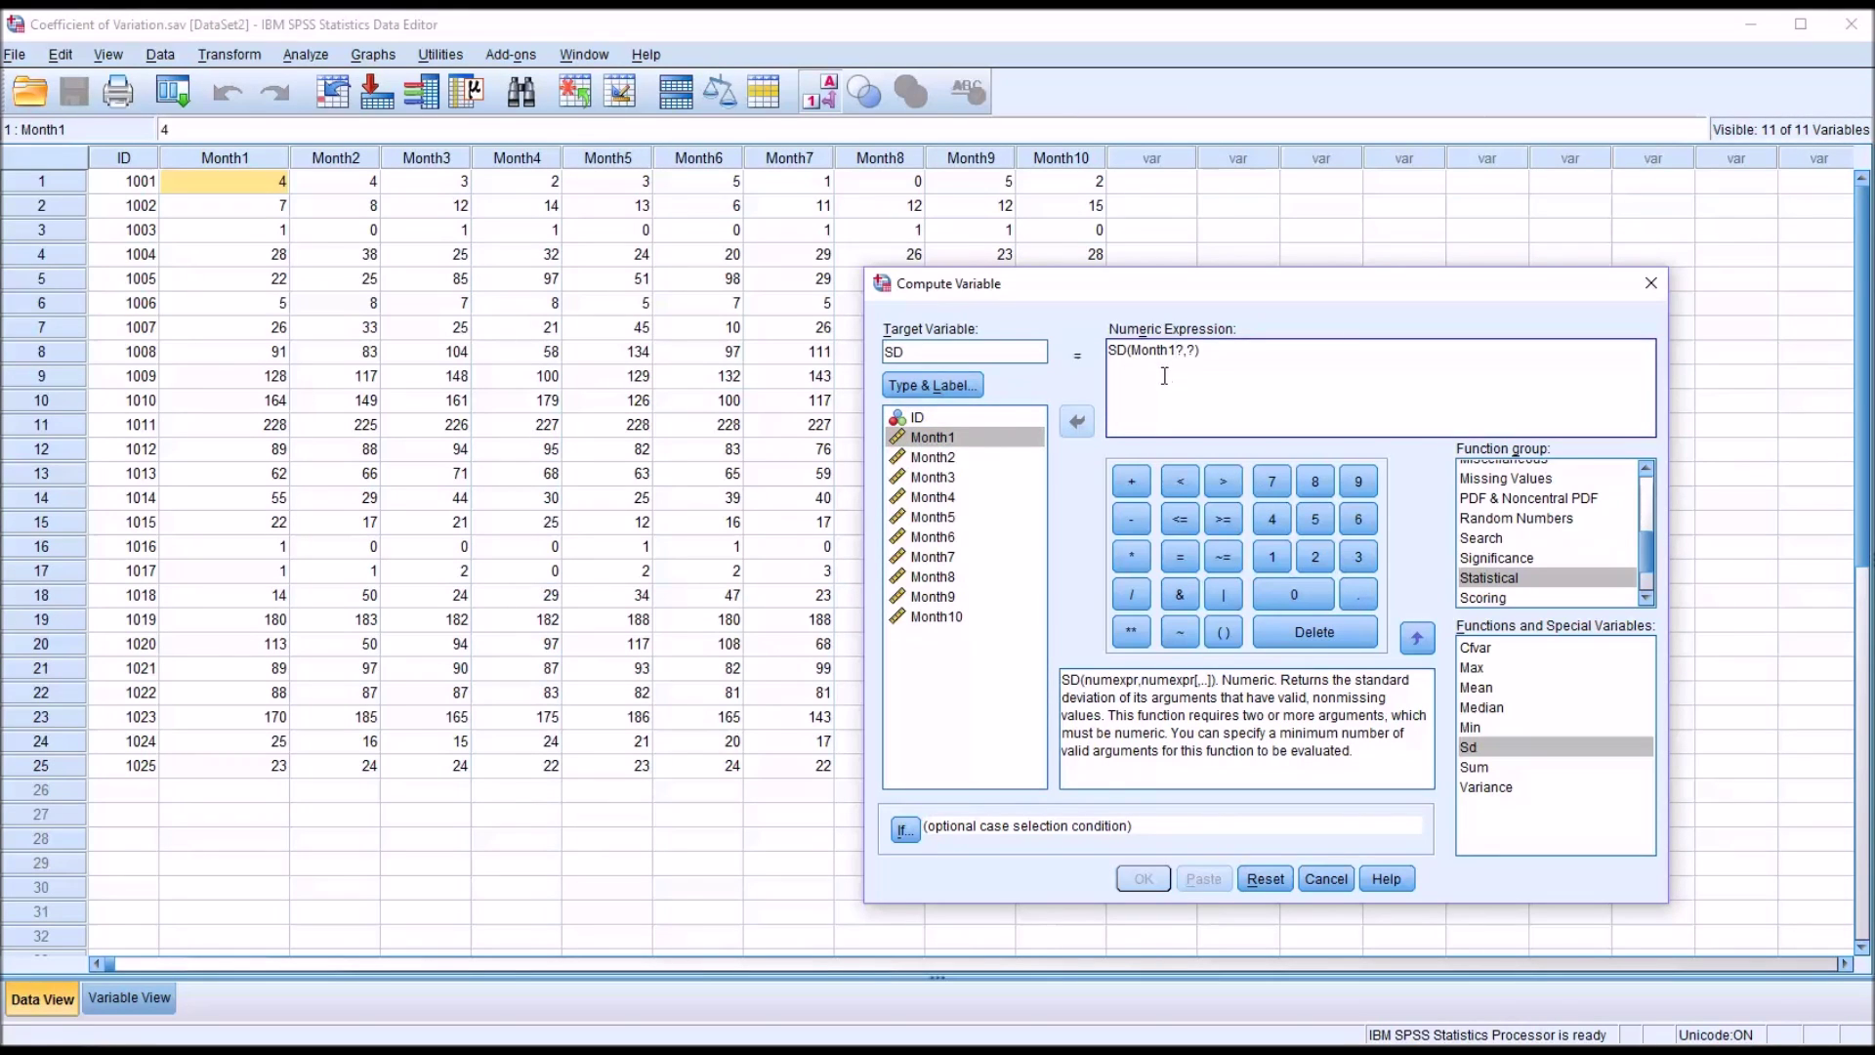
drag(938, 457, 1186, 364)
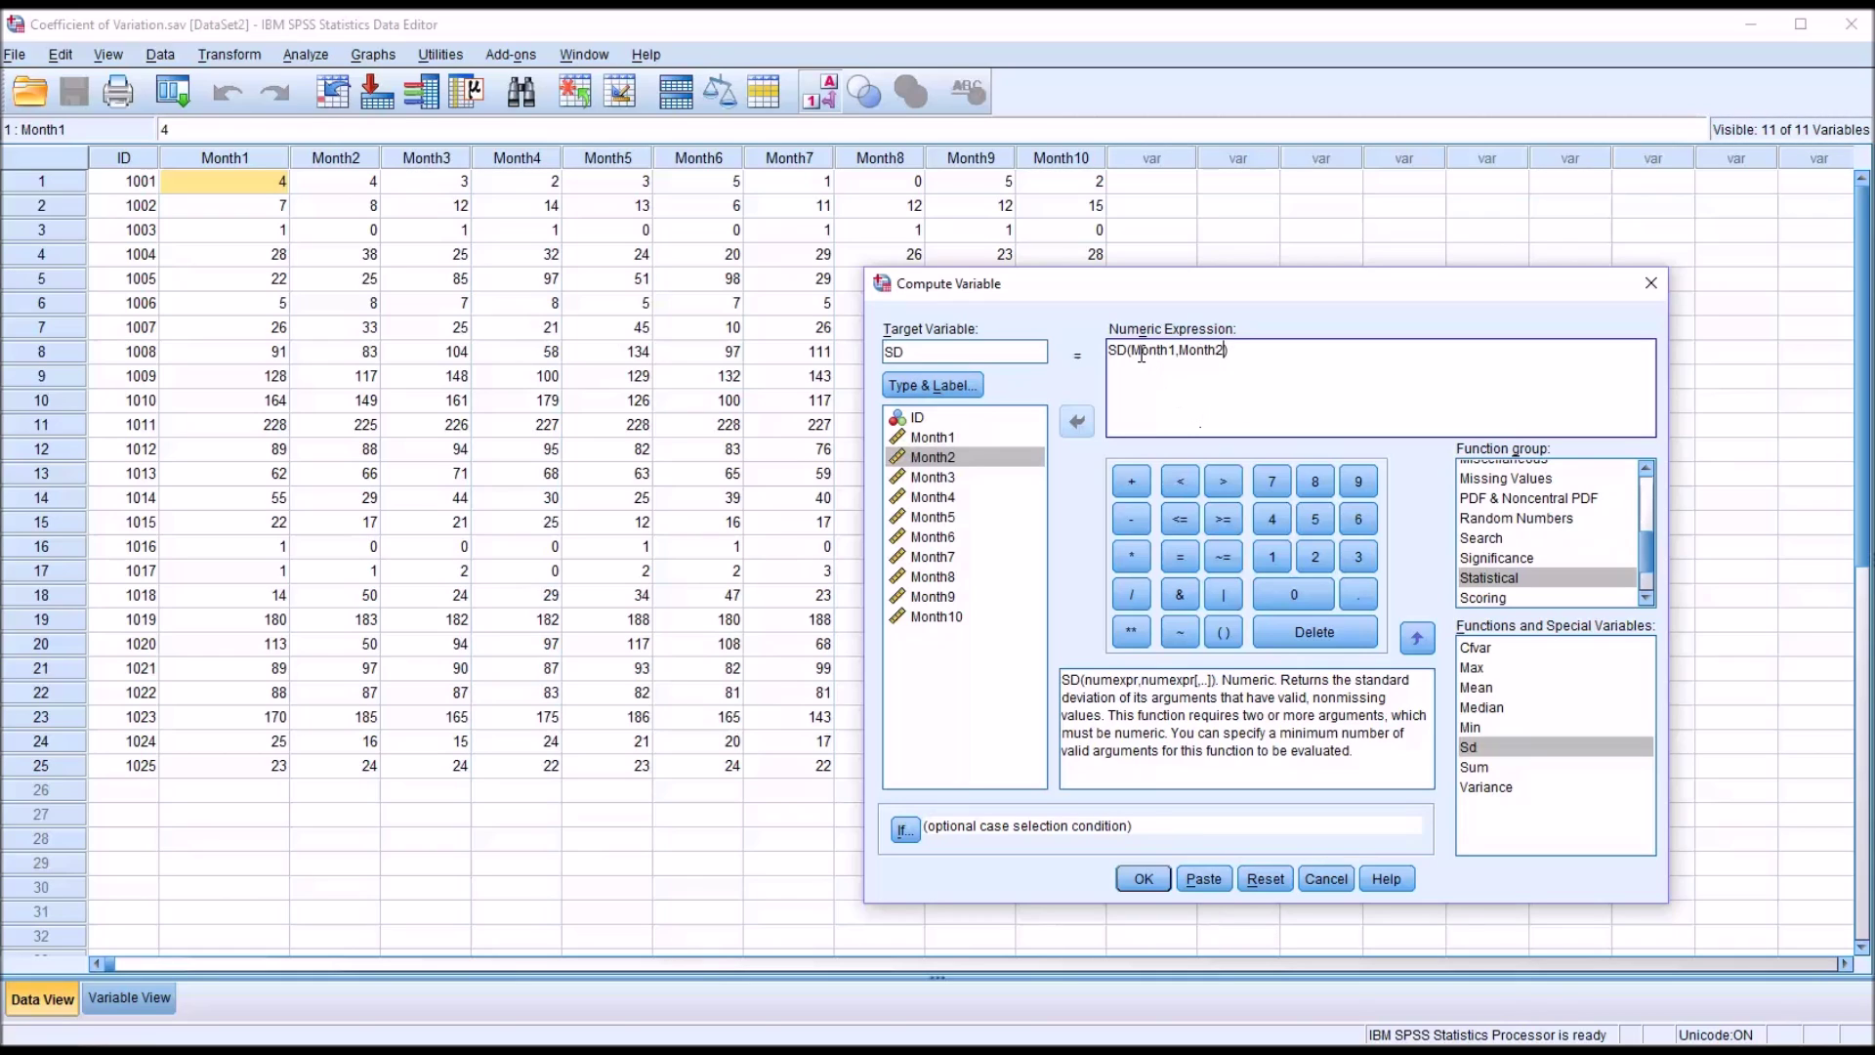
drag(1134, 353, 1226, 354)
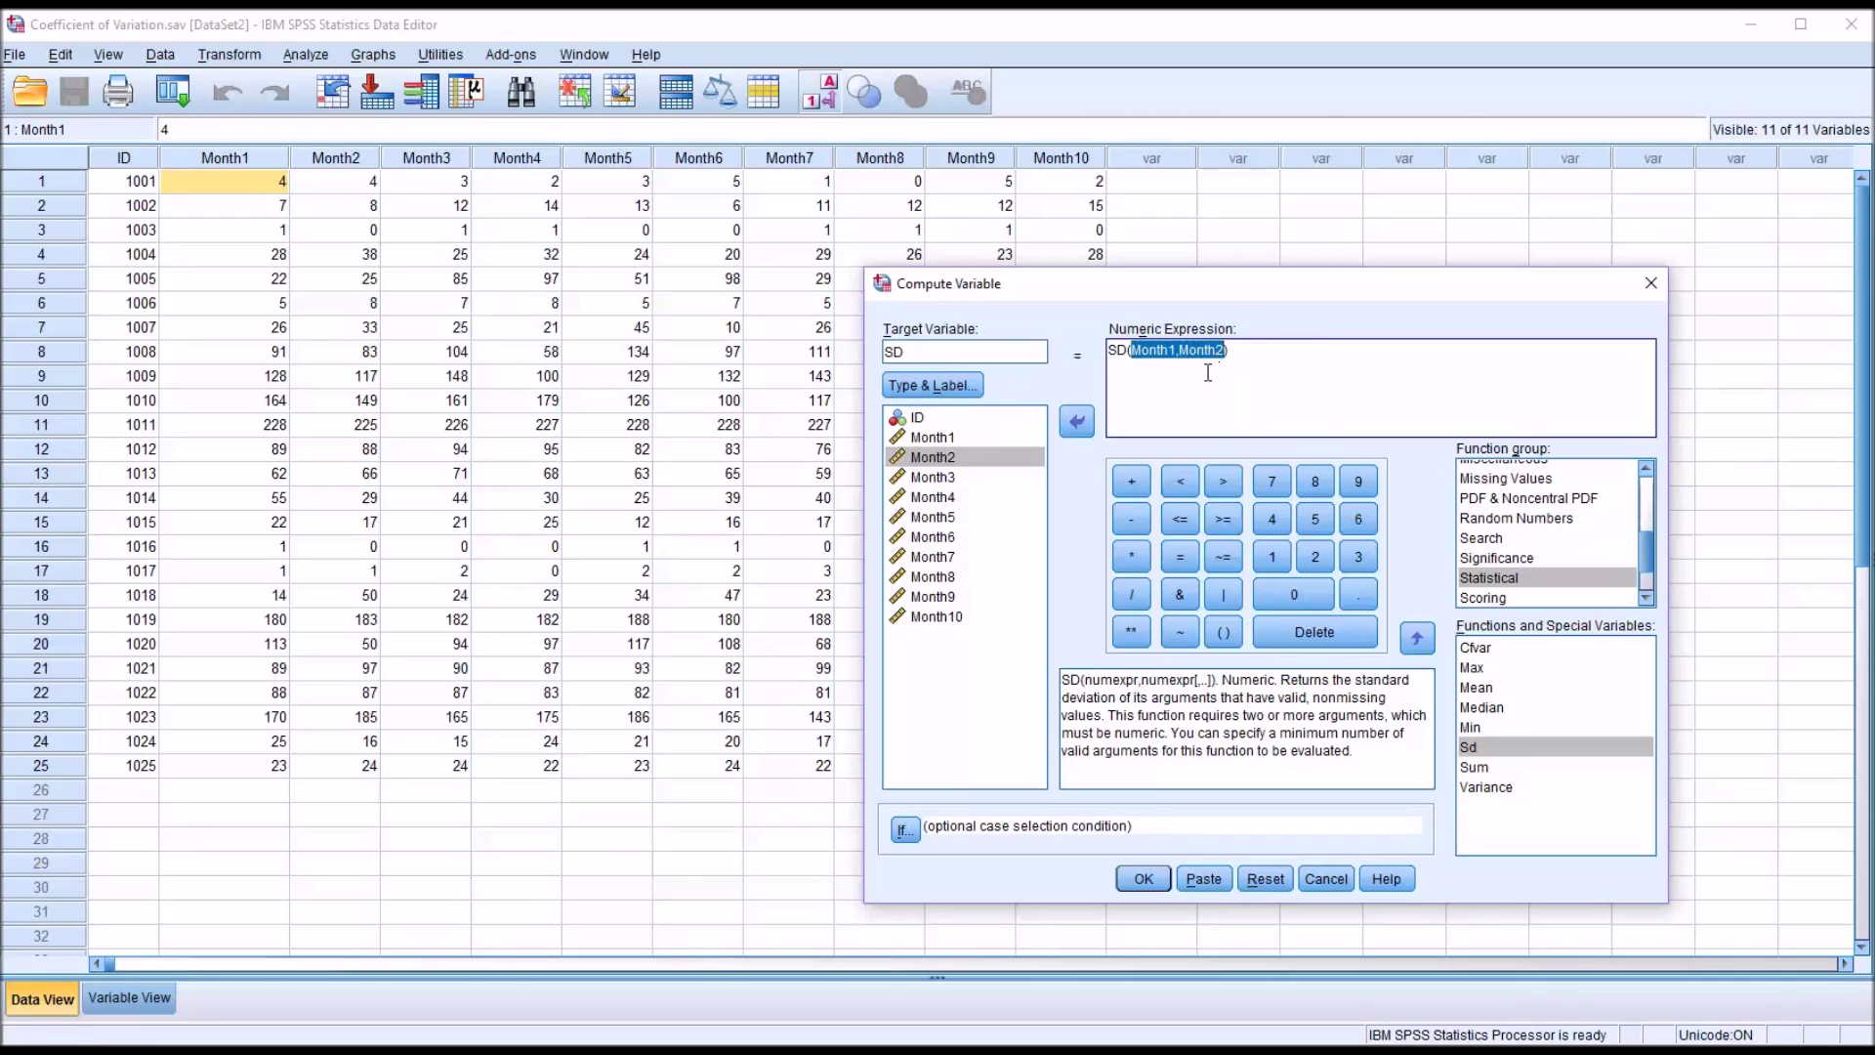
text(Month1,Month2,Month3,Month4,Month5,Month6,Month7,Month8,Month9,Month10))
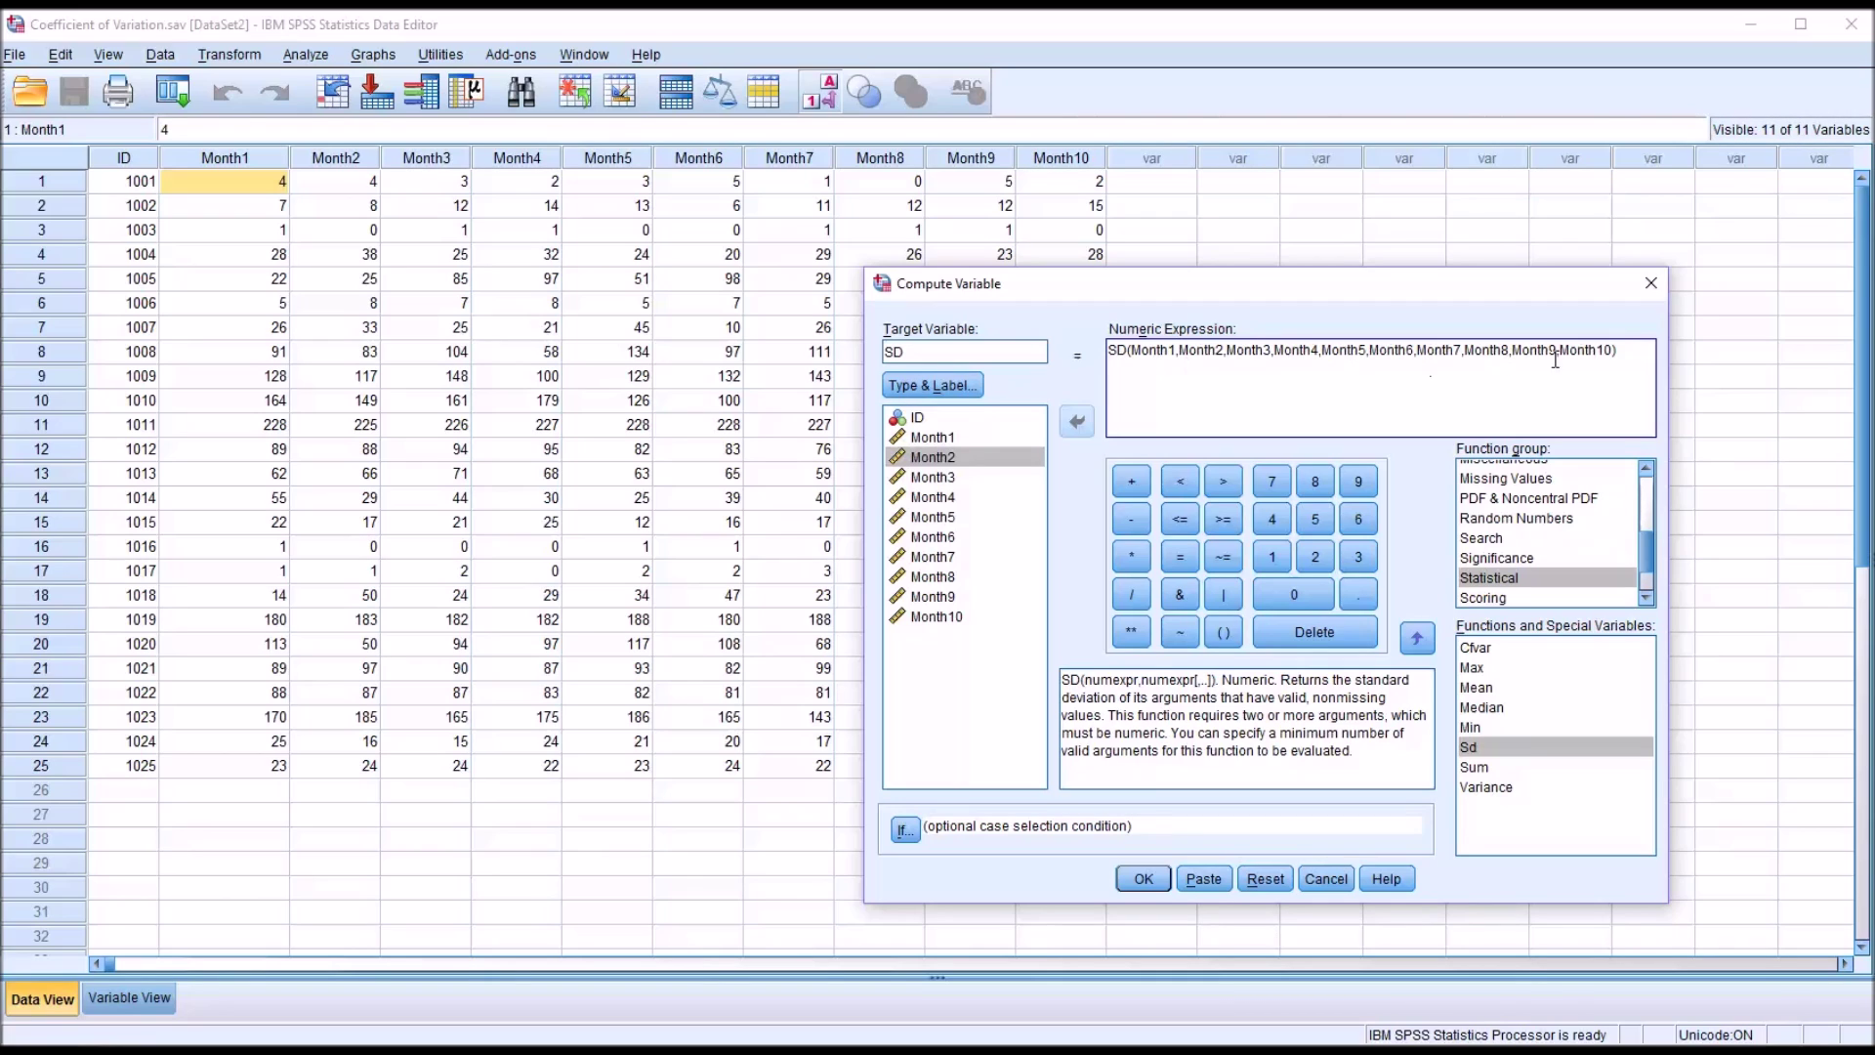
click(1141, 879)
click(1151, 38)
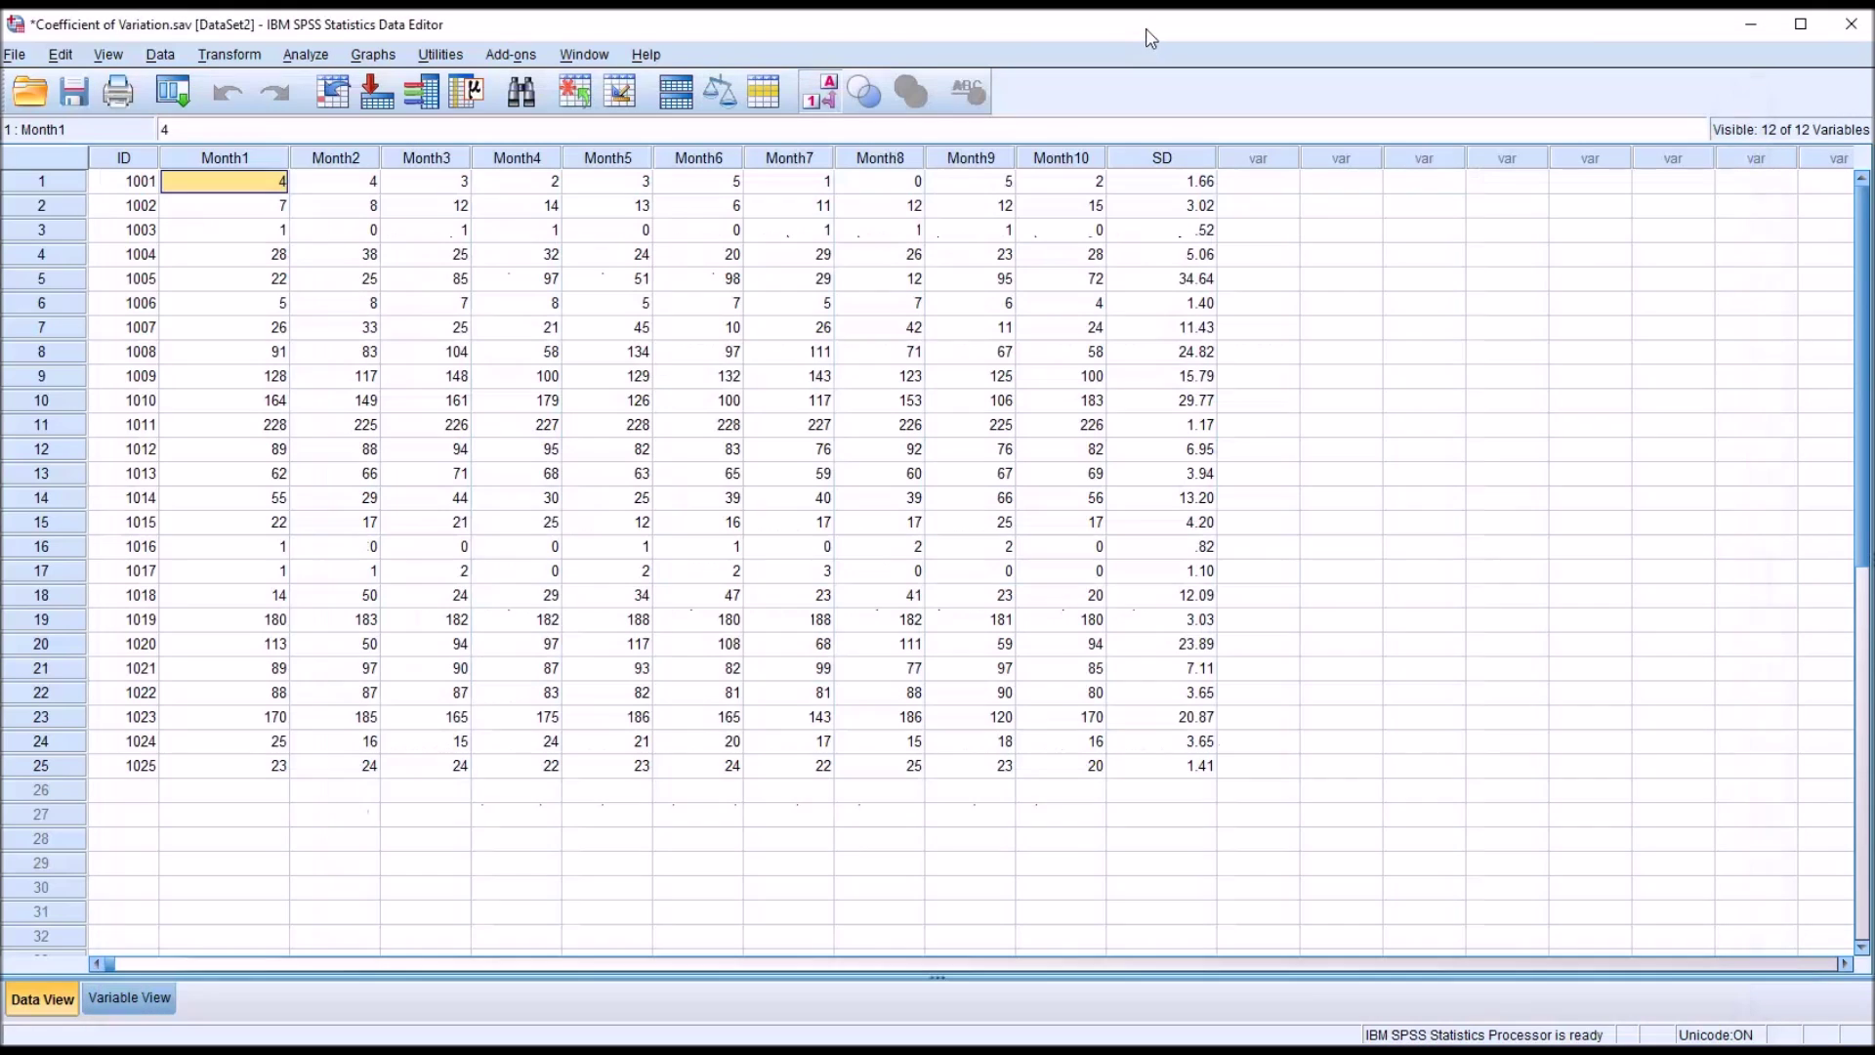
click(1155, 185)
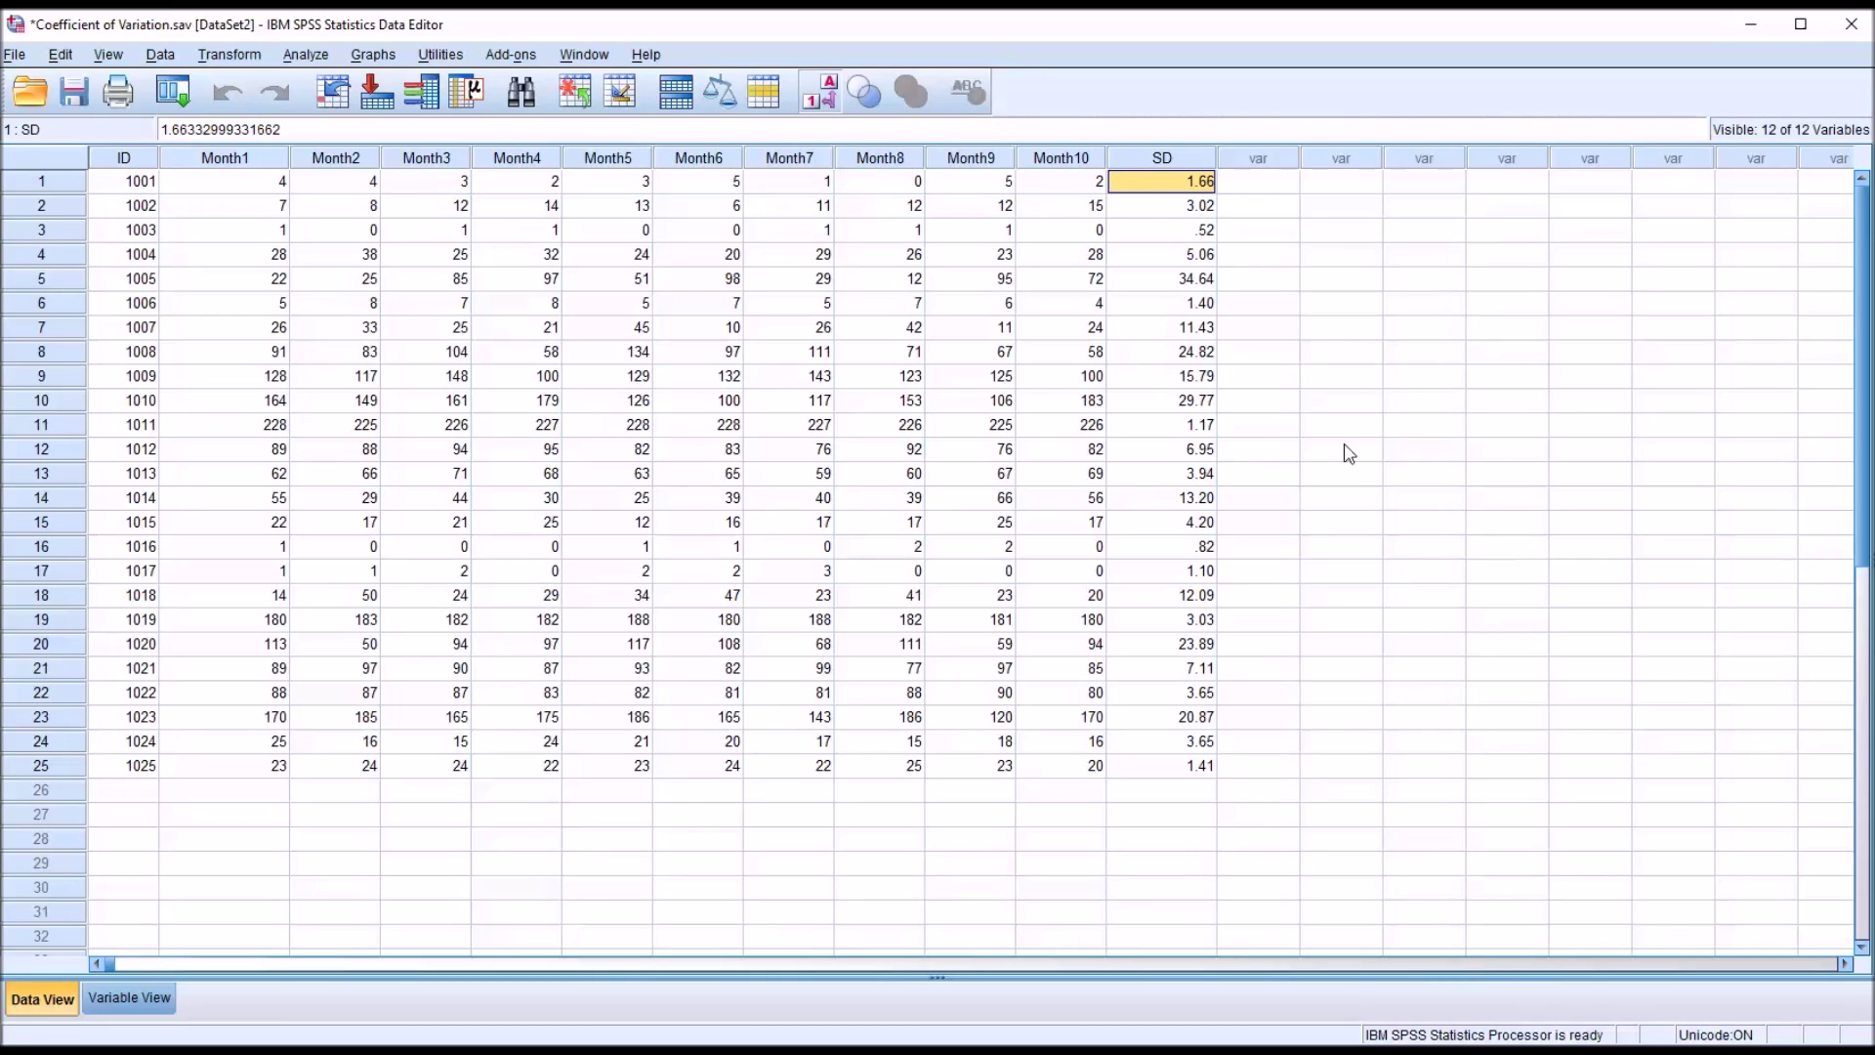
click(1155, 232)
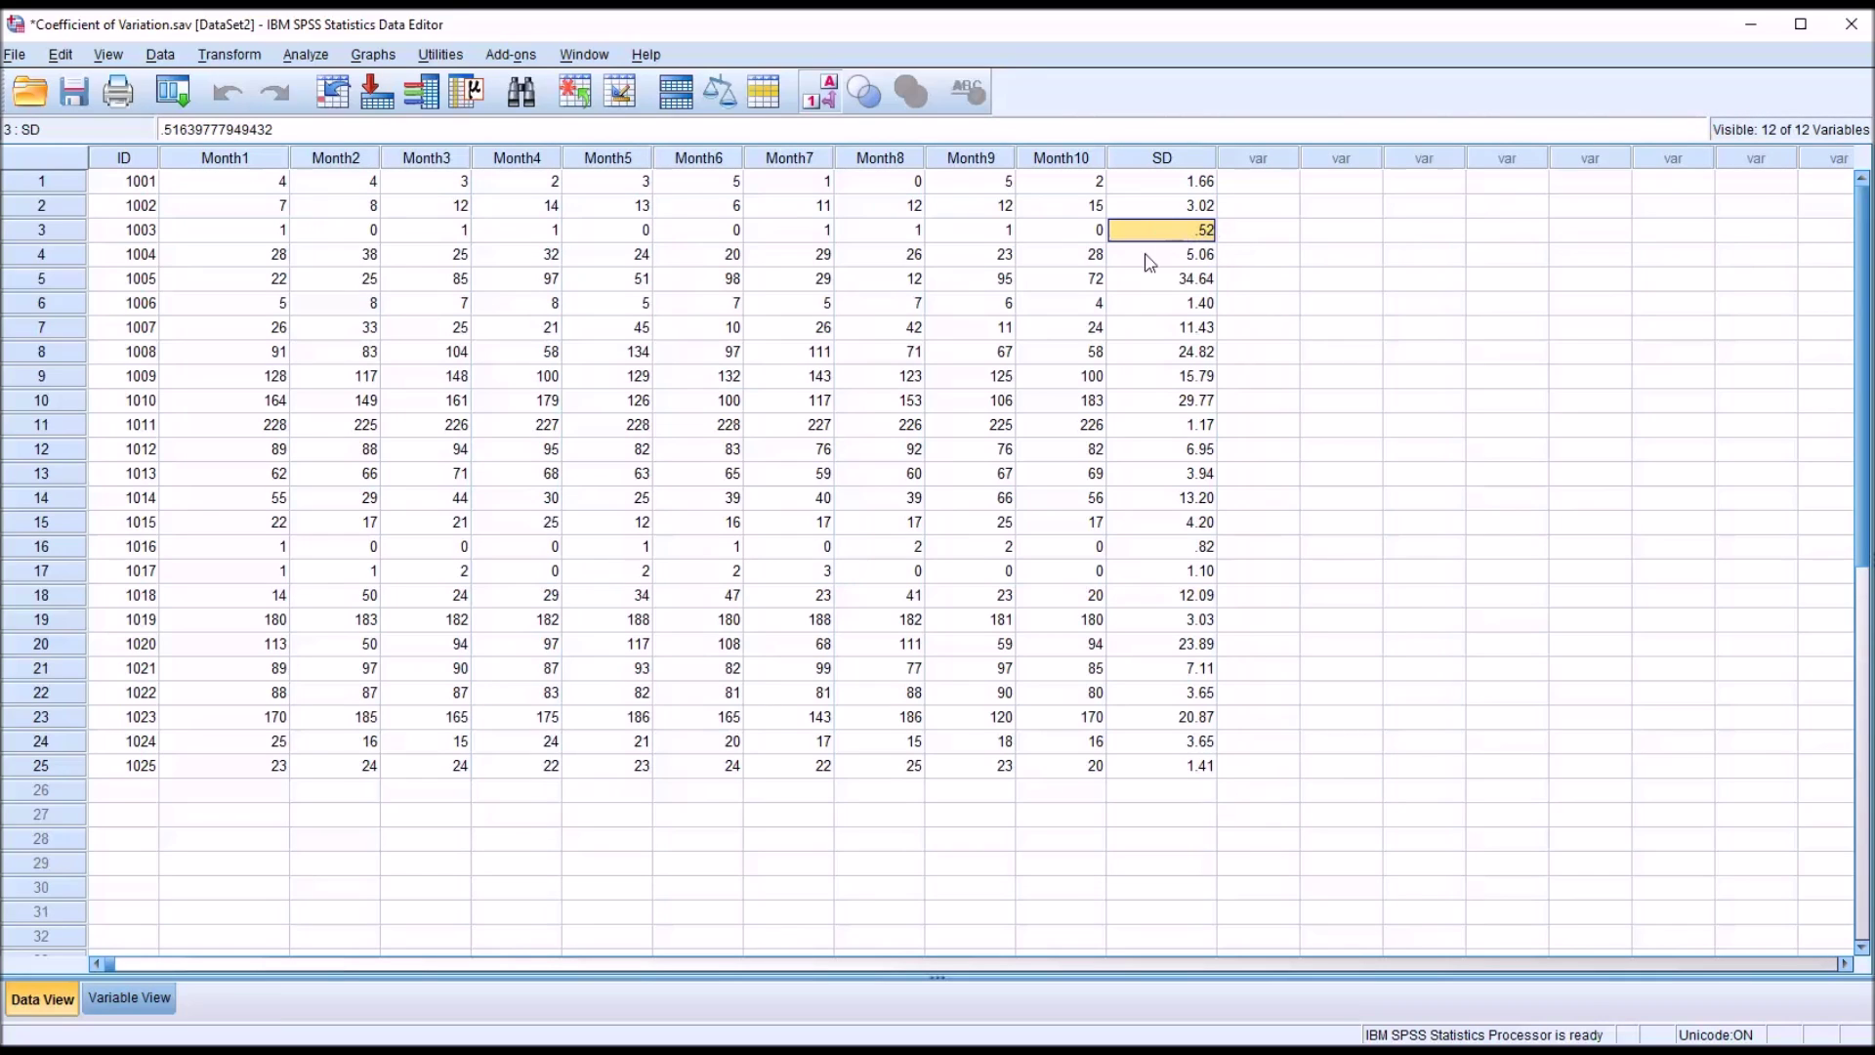
click(1153, 402)
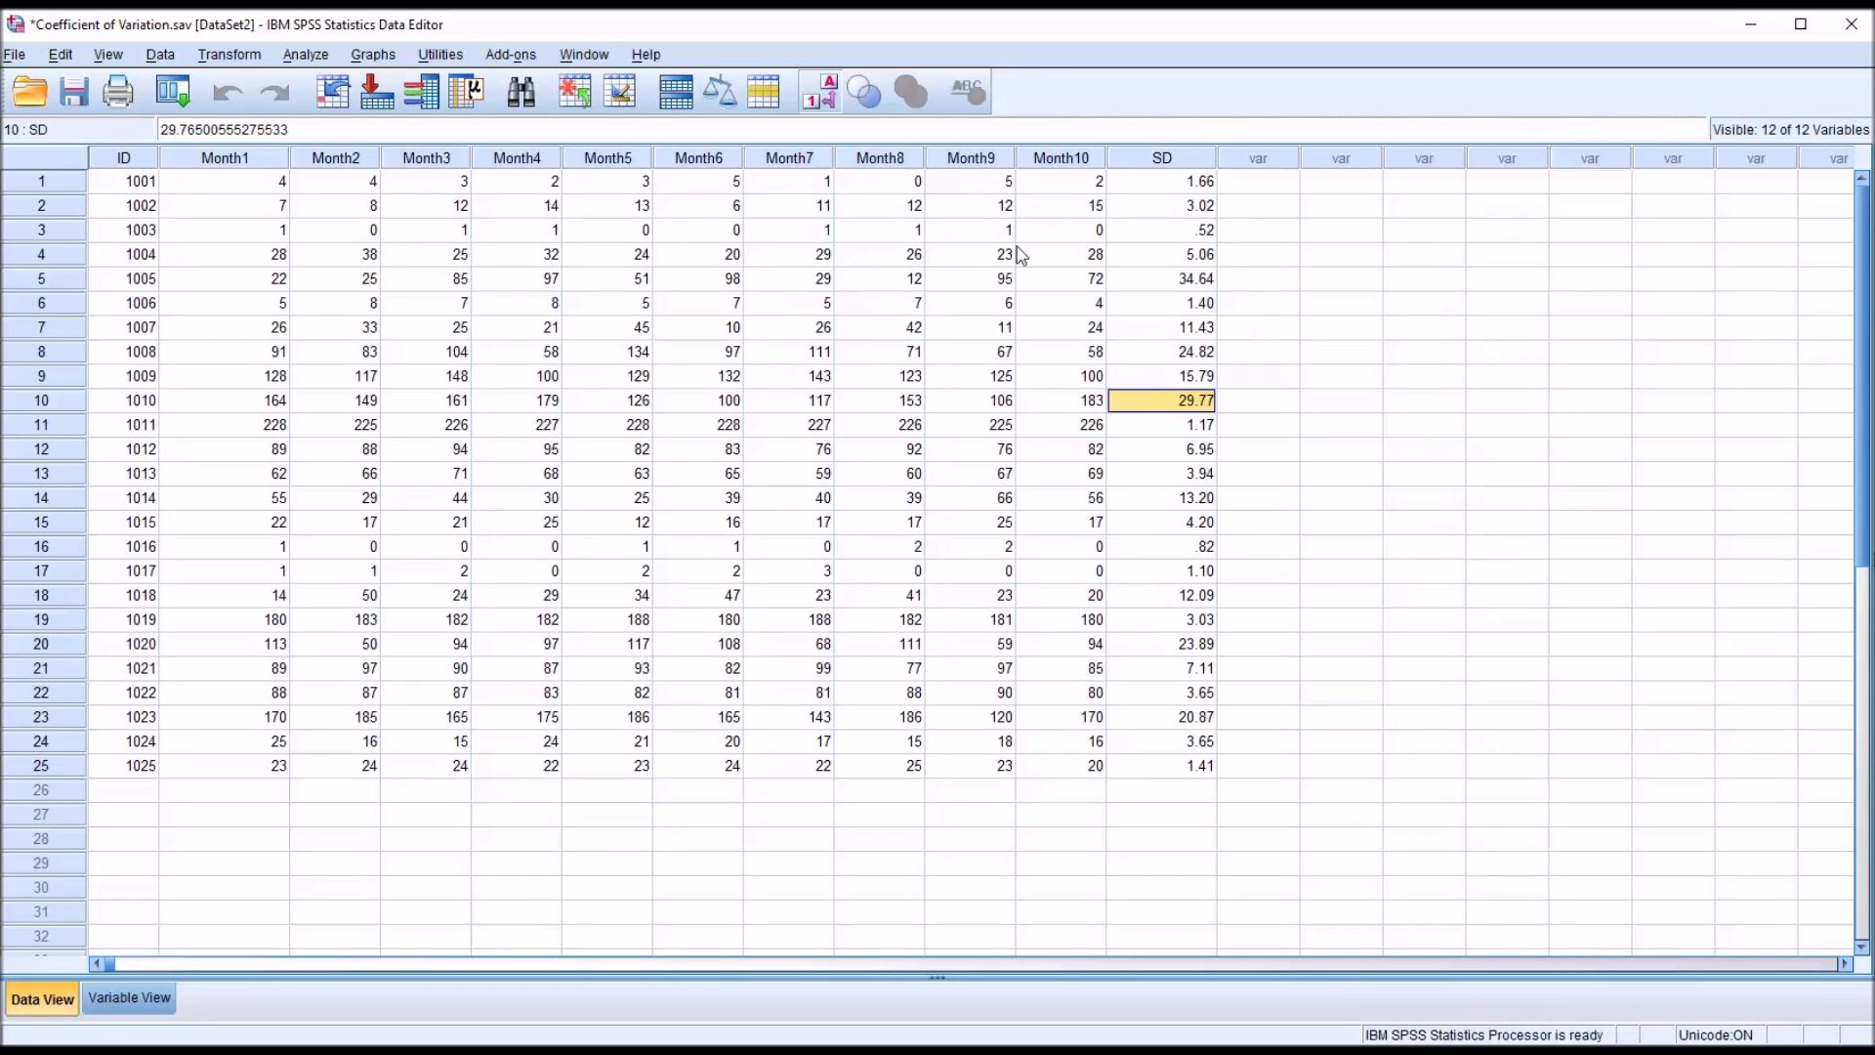
Compute a Mean variable by swapping SD for Mean in the Month1–Month10 expression.
click(229, 55)
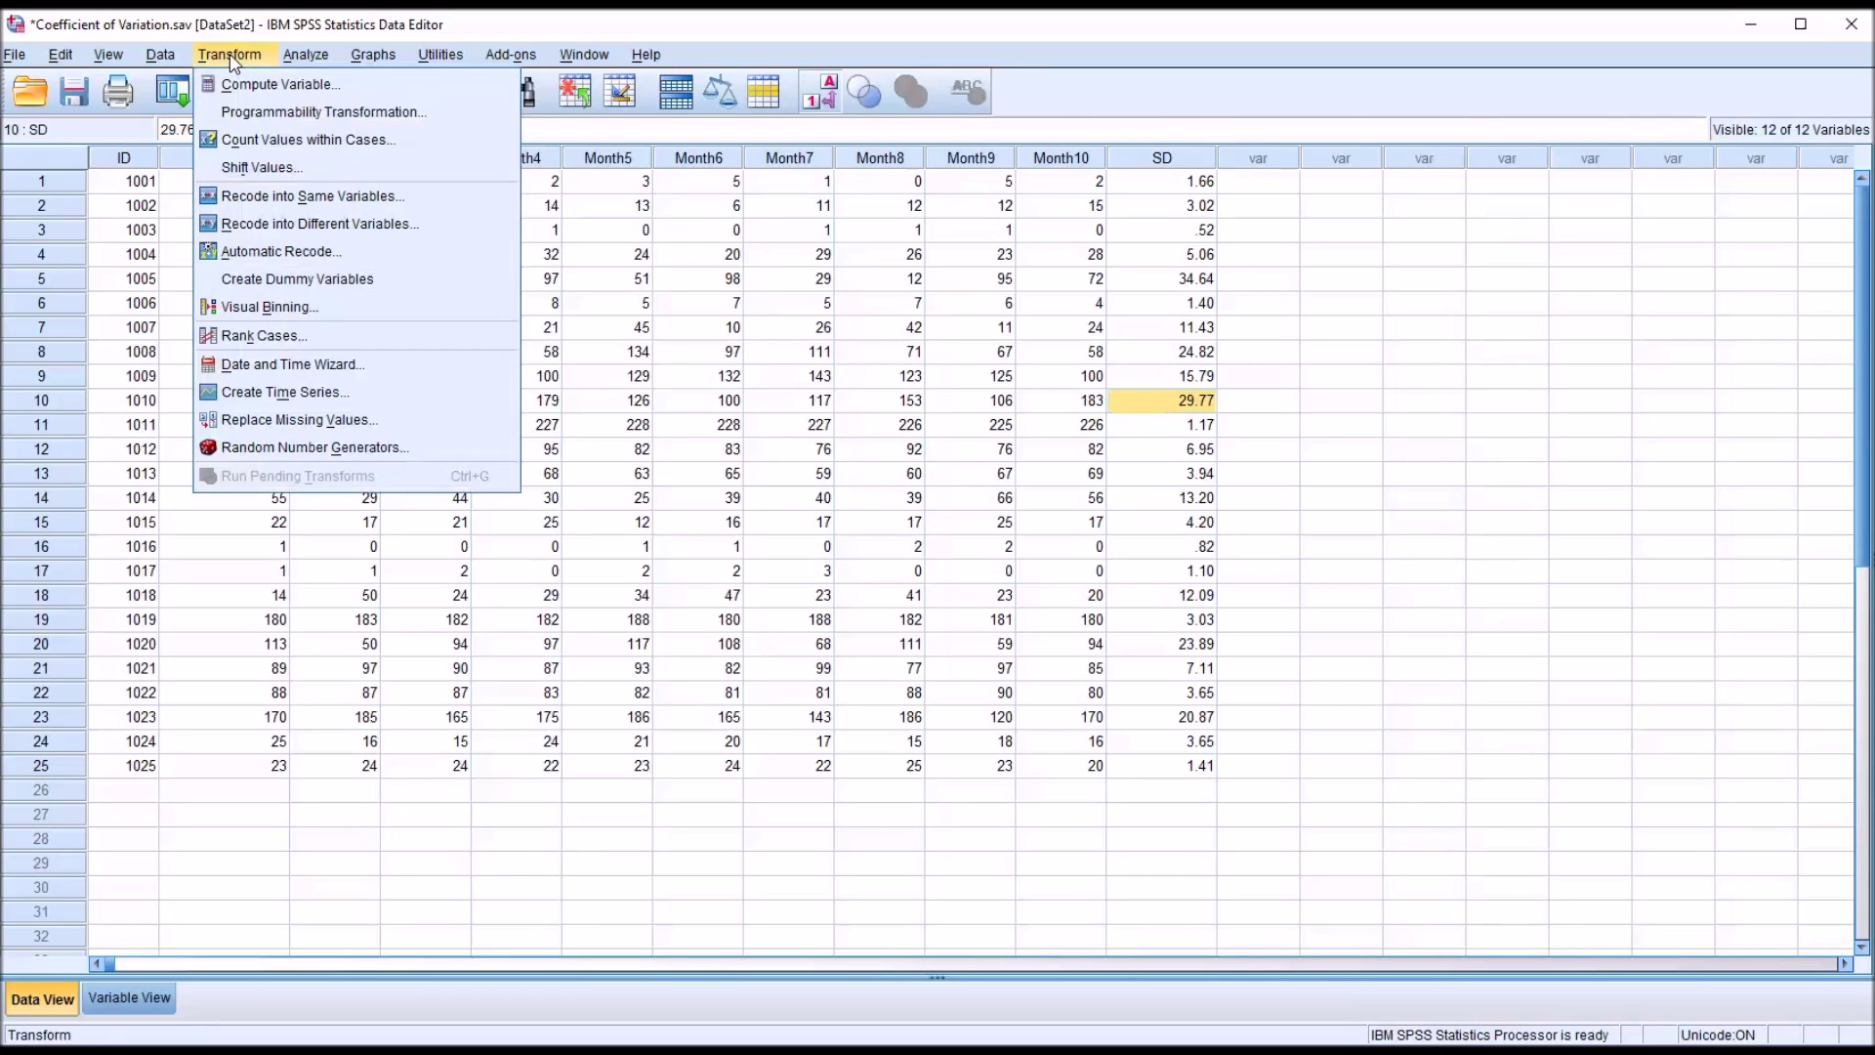
click(244, 80)
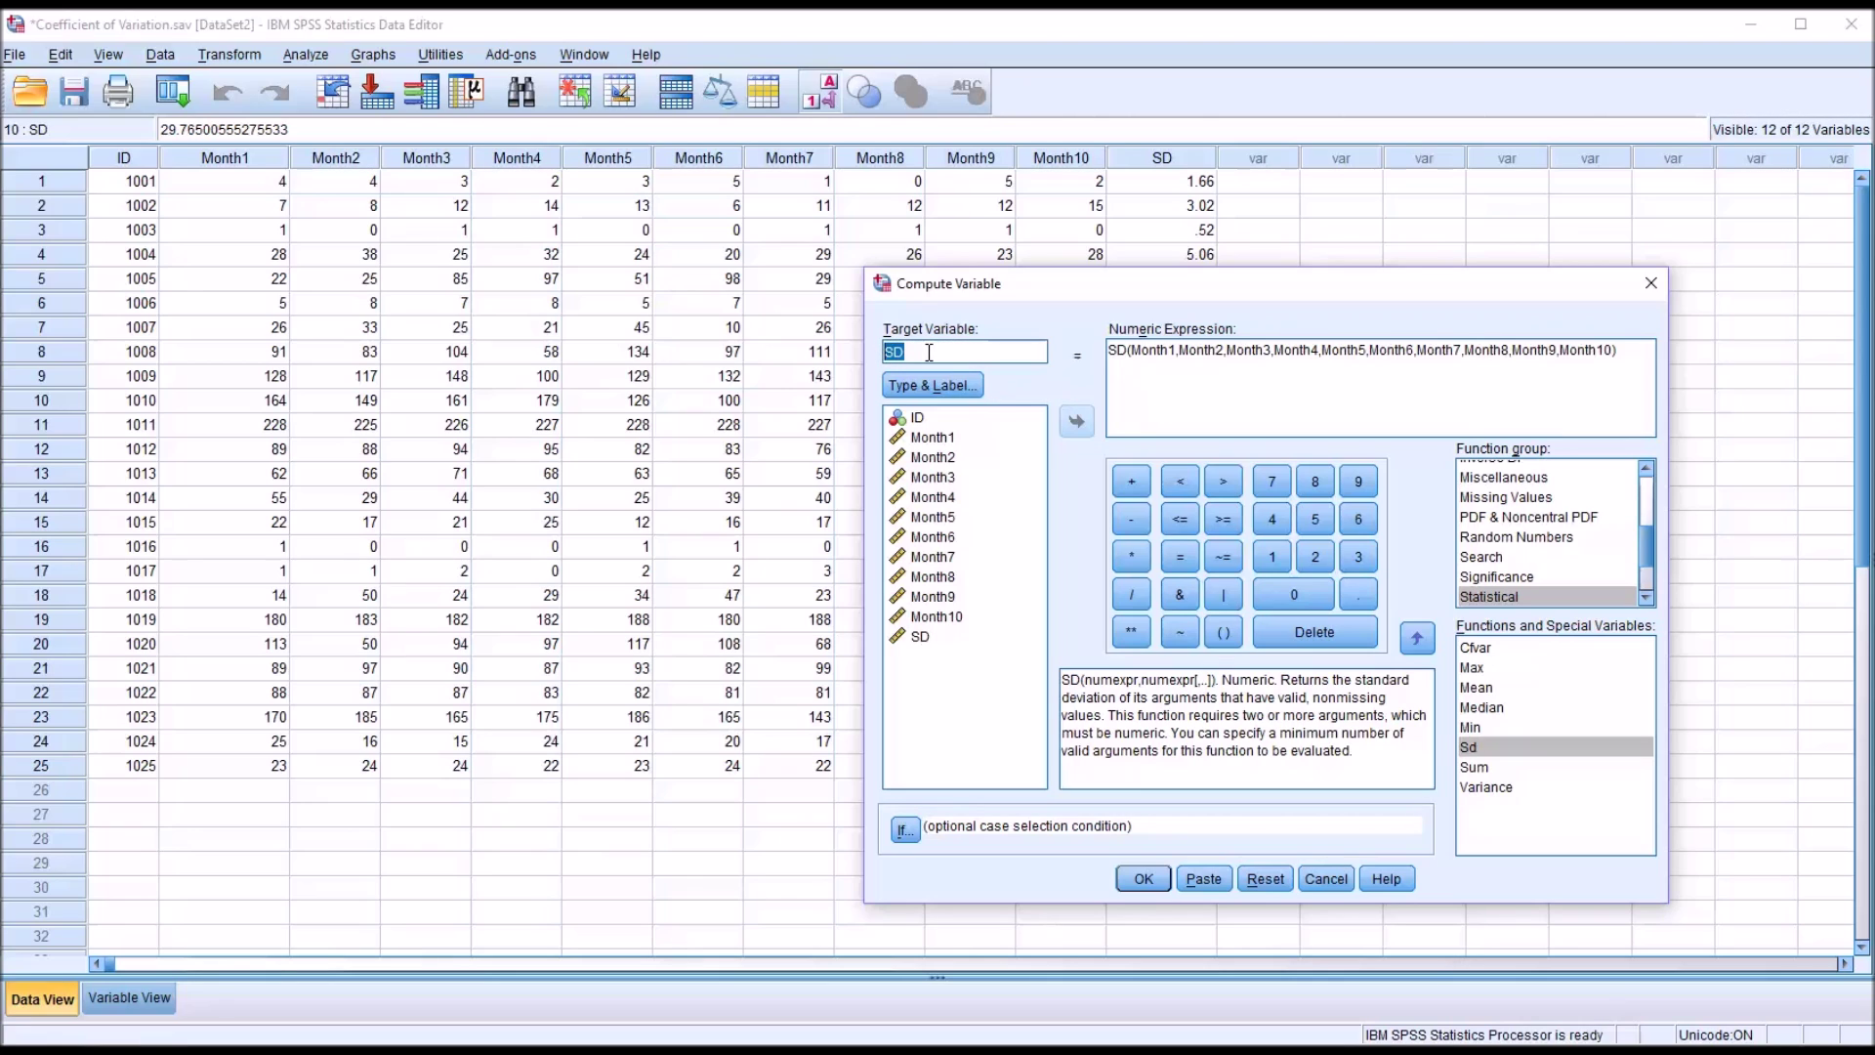
text(Mean)
double_click(1120, 349)
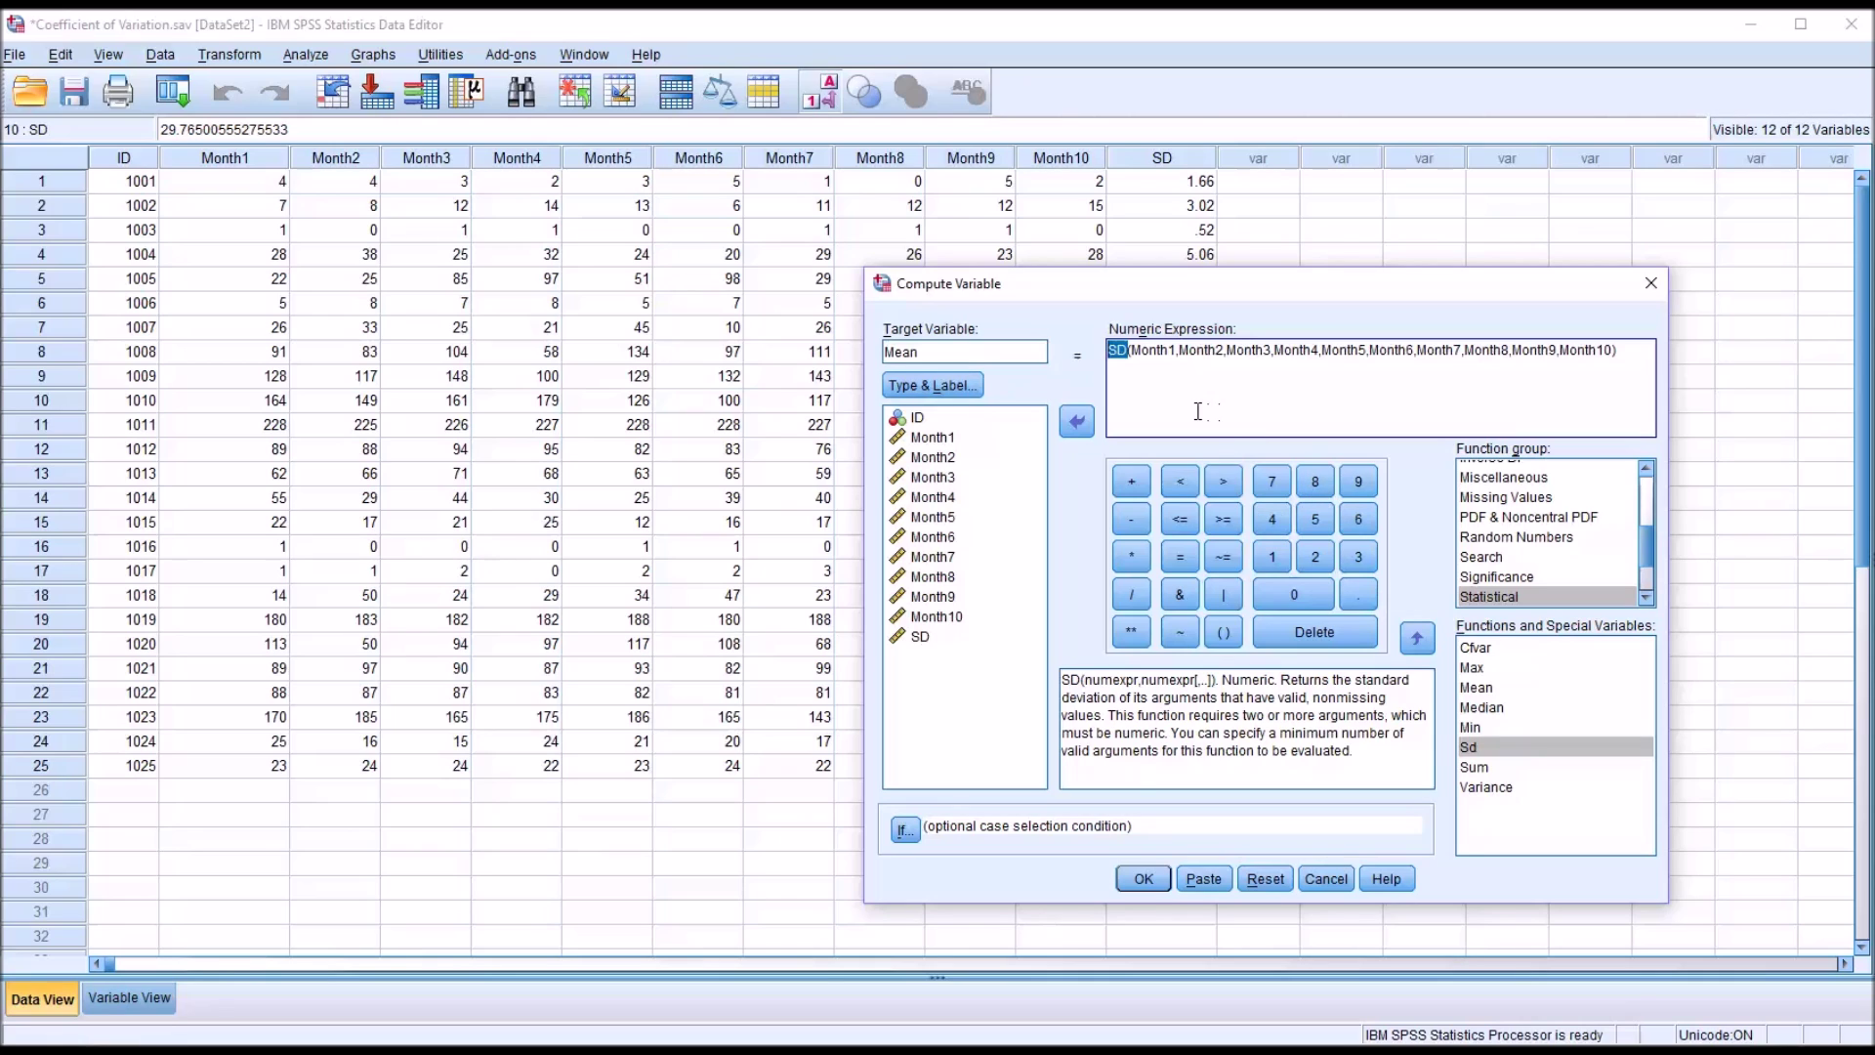
text(Mean)
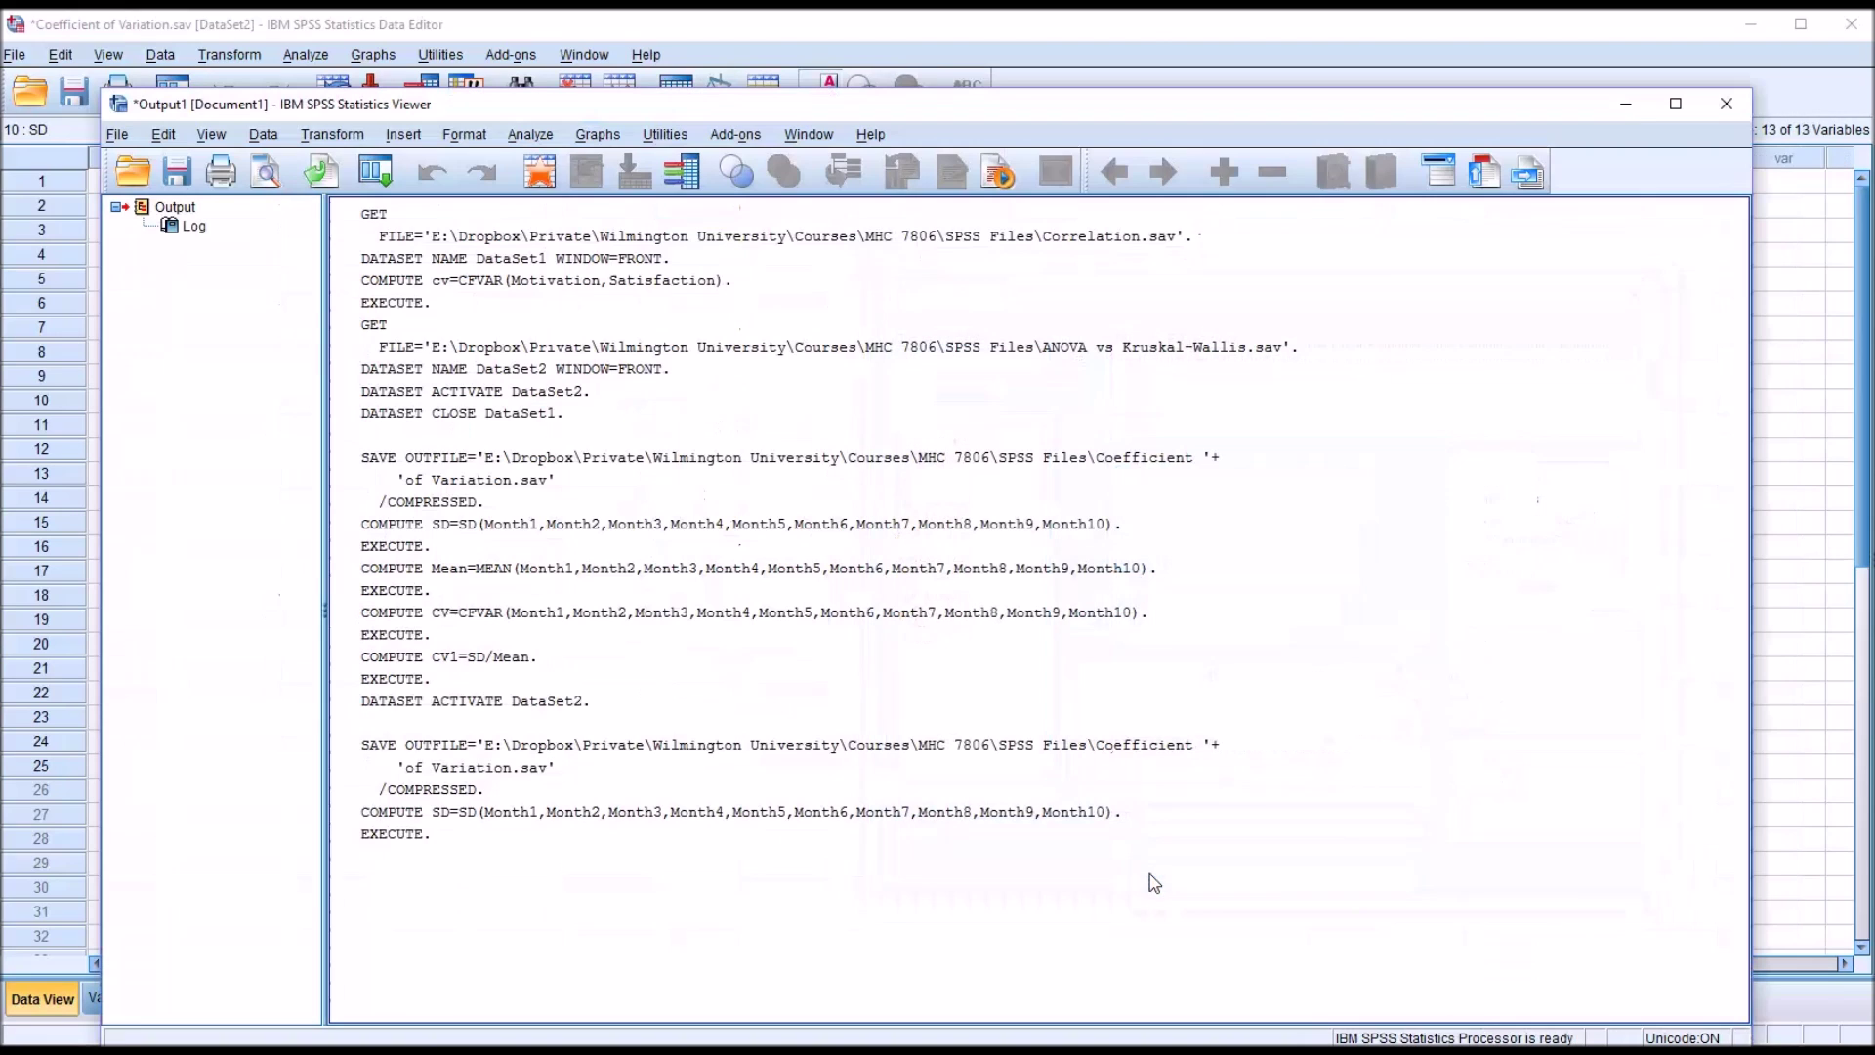
click(1144, 878)
Check the Mean values in rows 1, 3 and 11, then select the whole Mean column.
click(1143, 35)
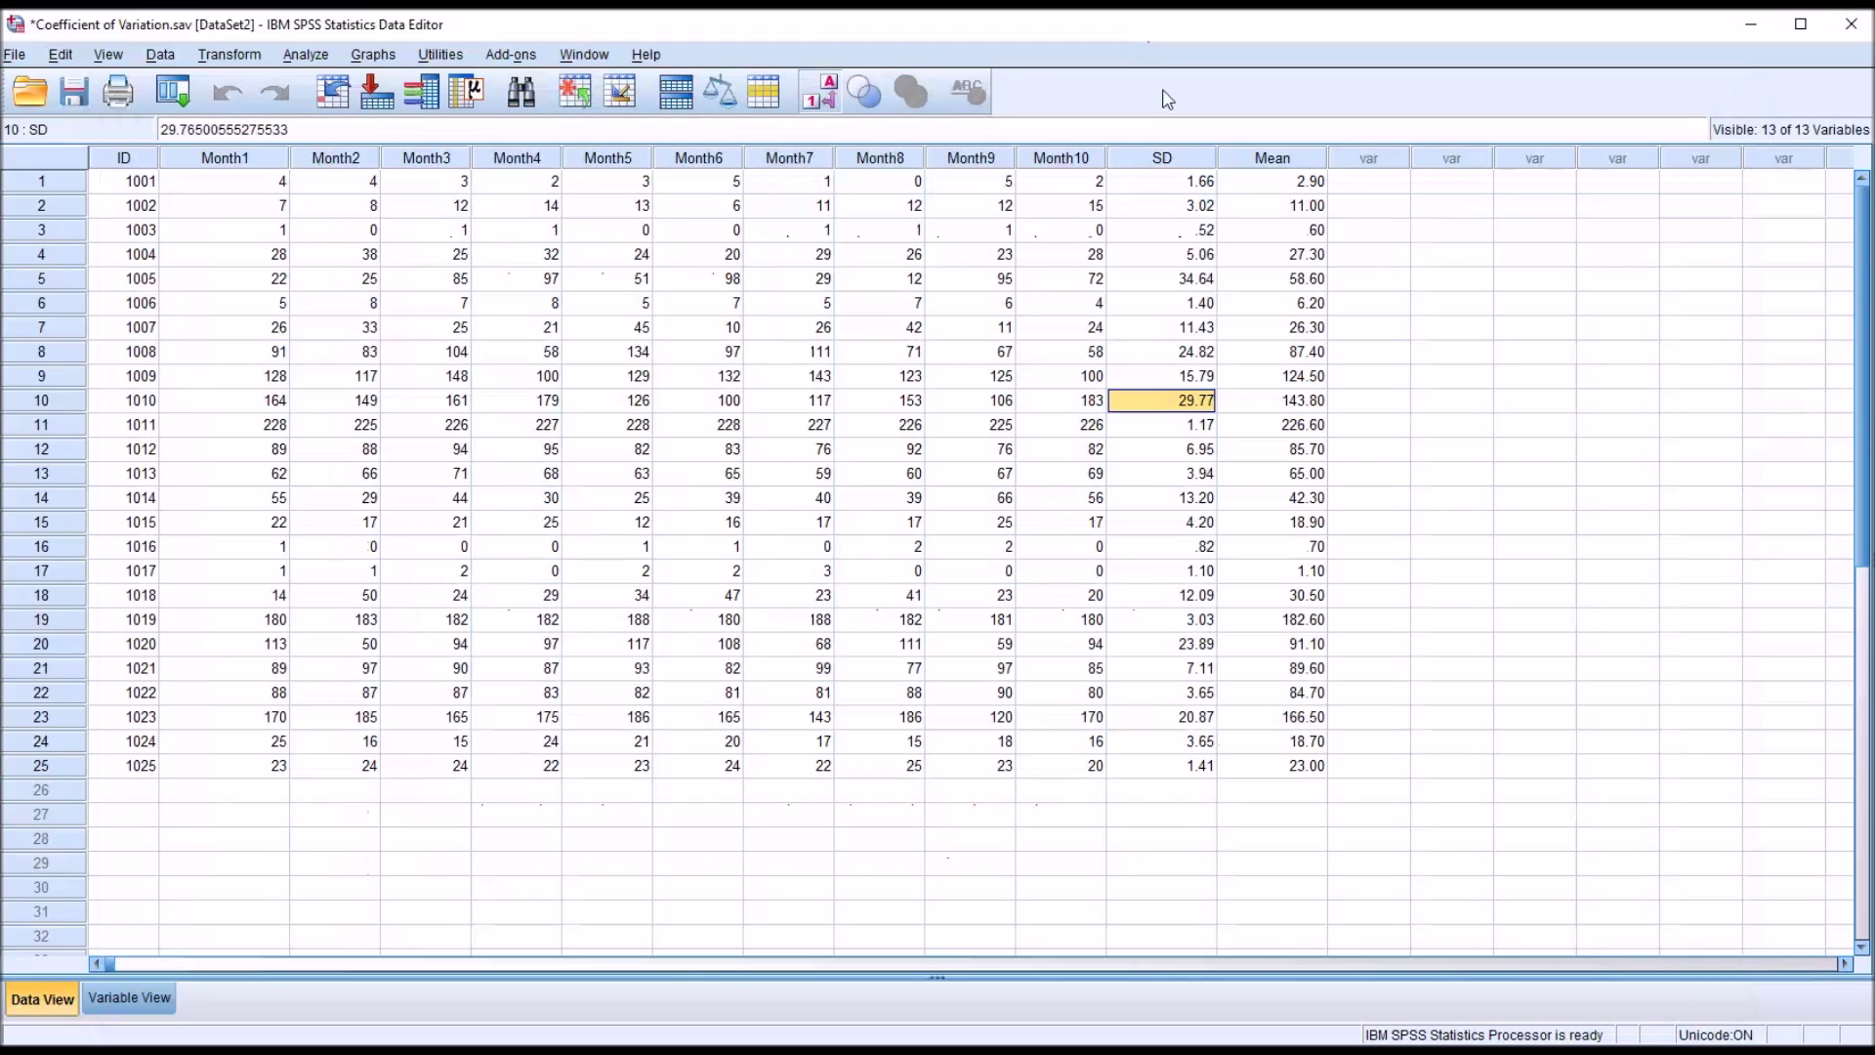
click(1273, 182)
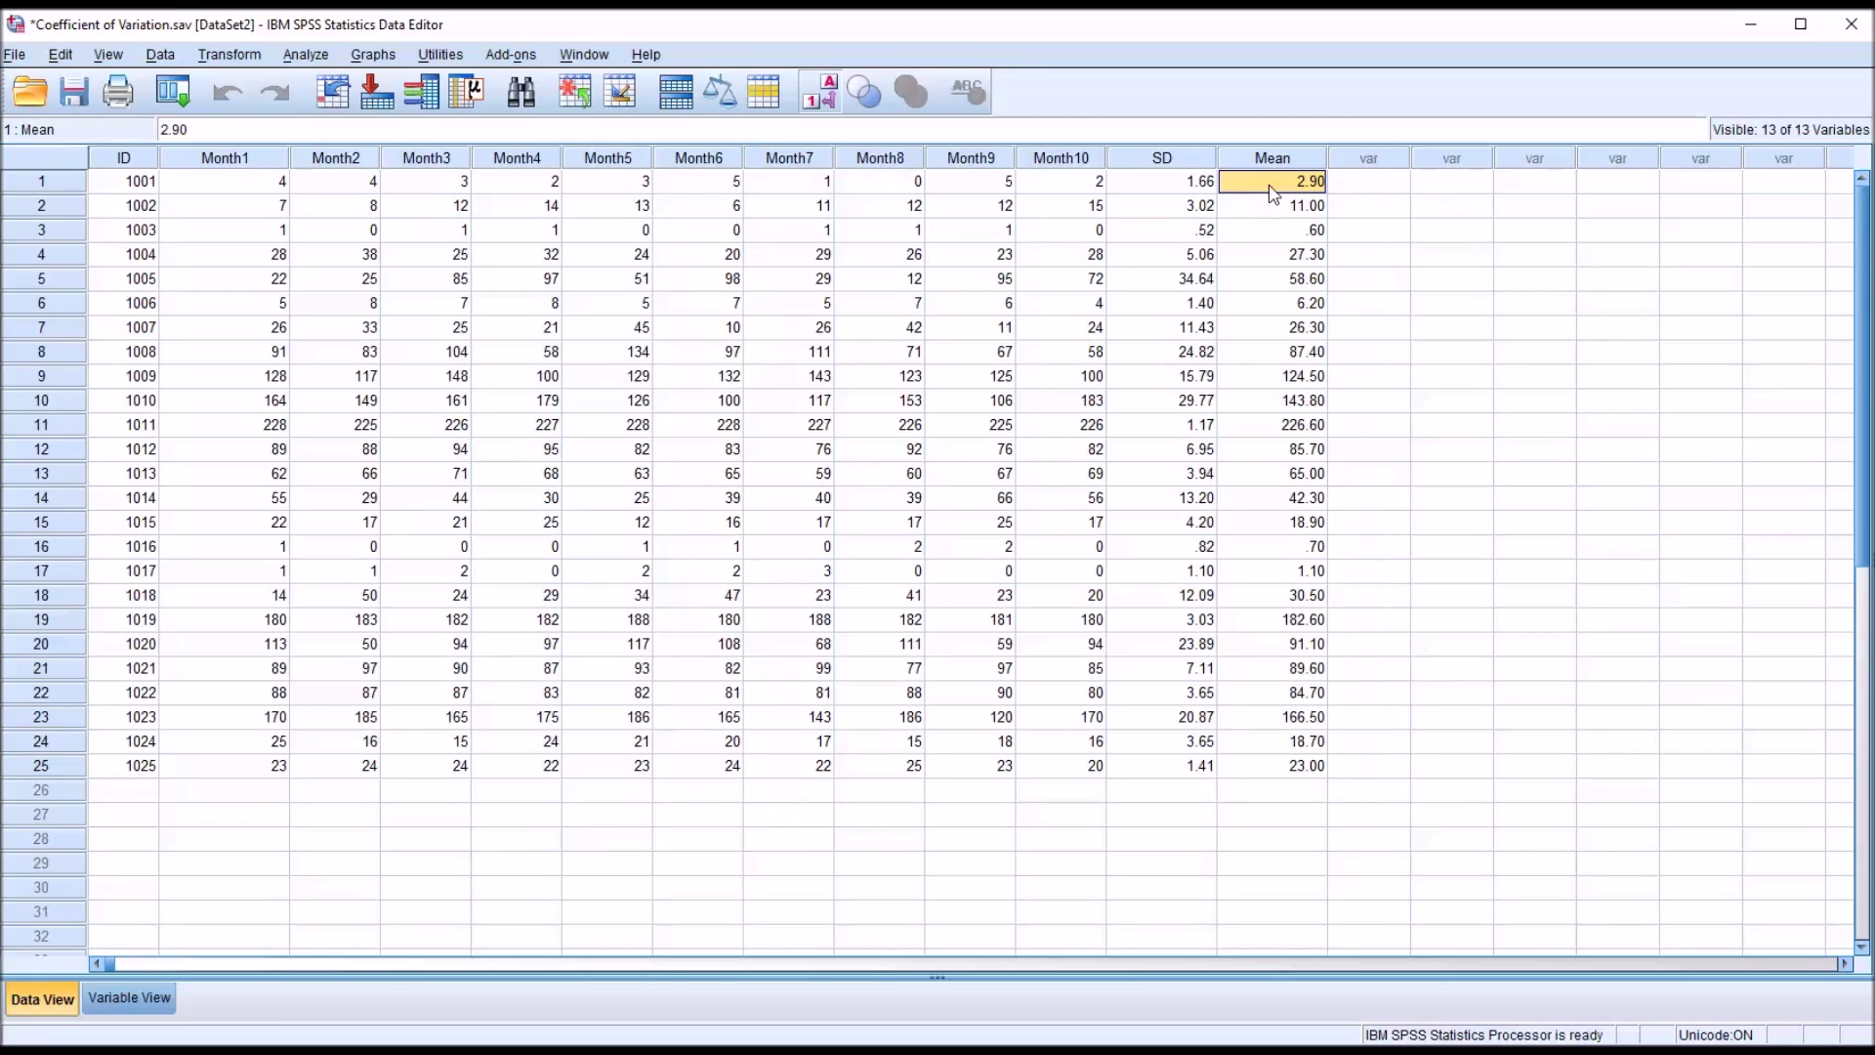
click(1280, 234)
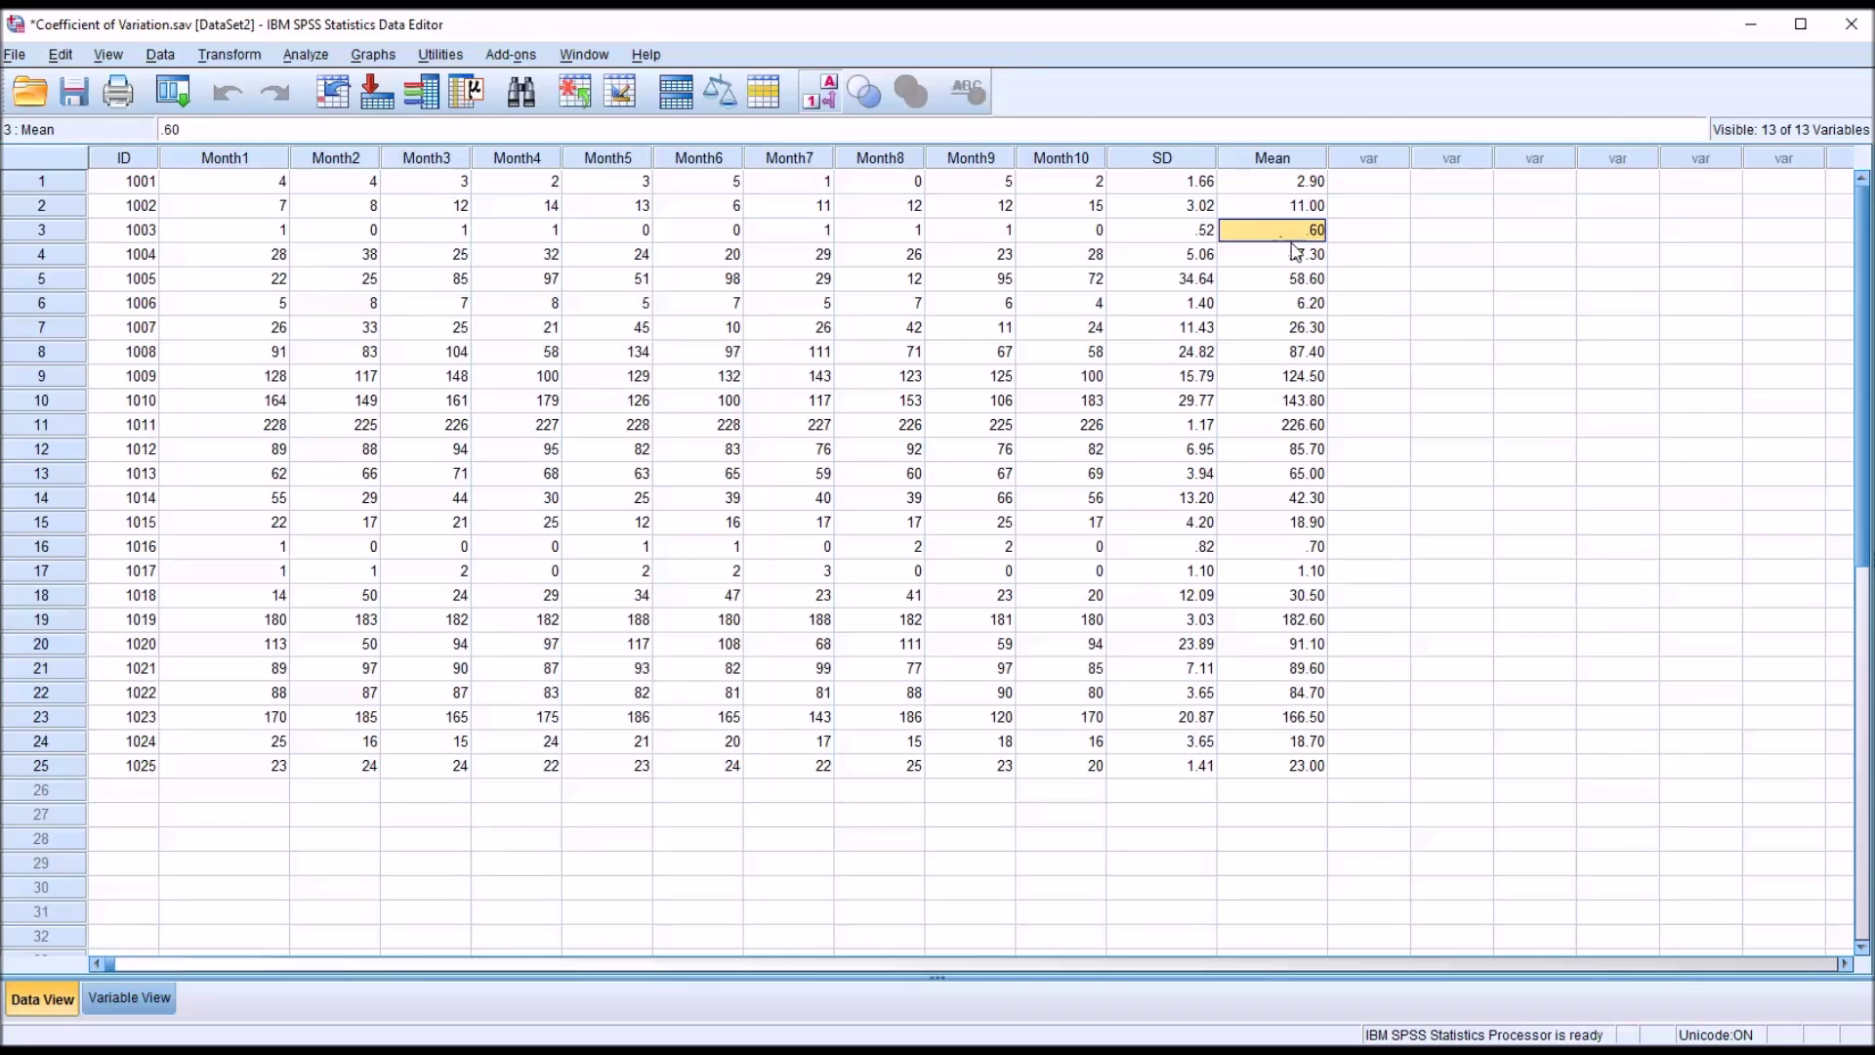
click(1275, 430)
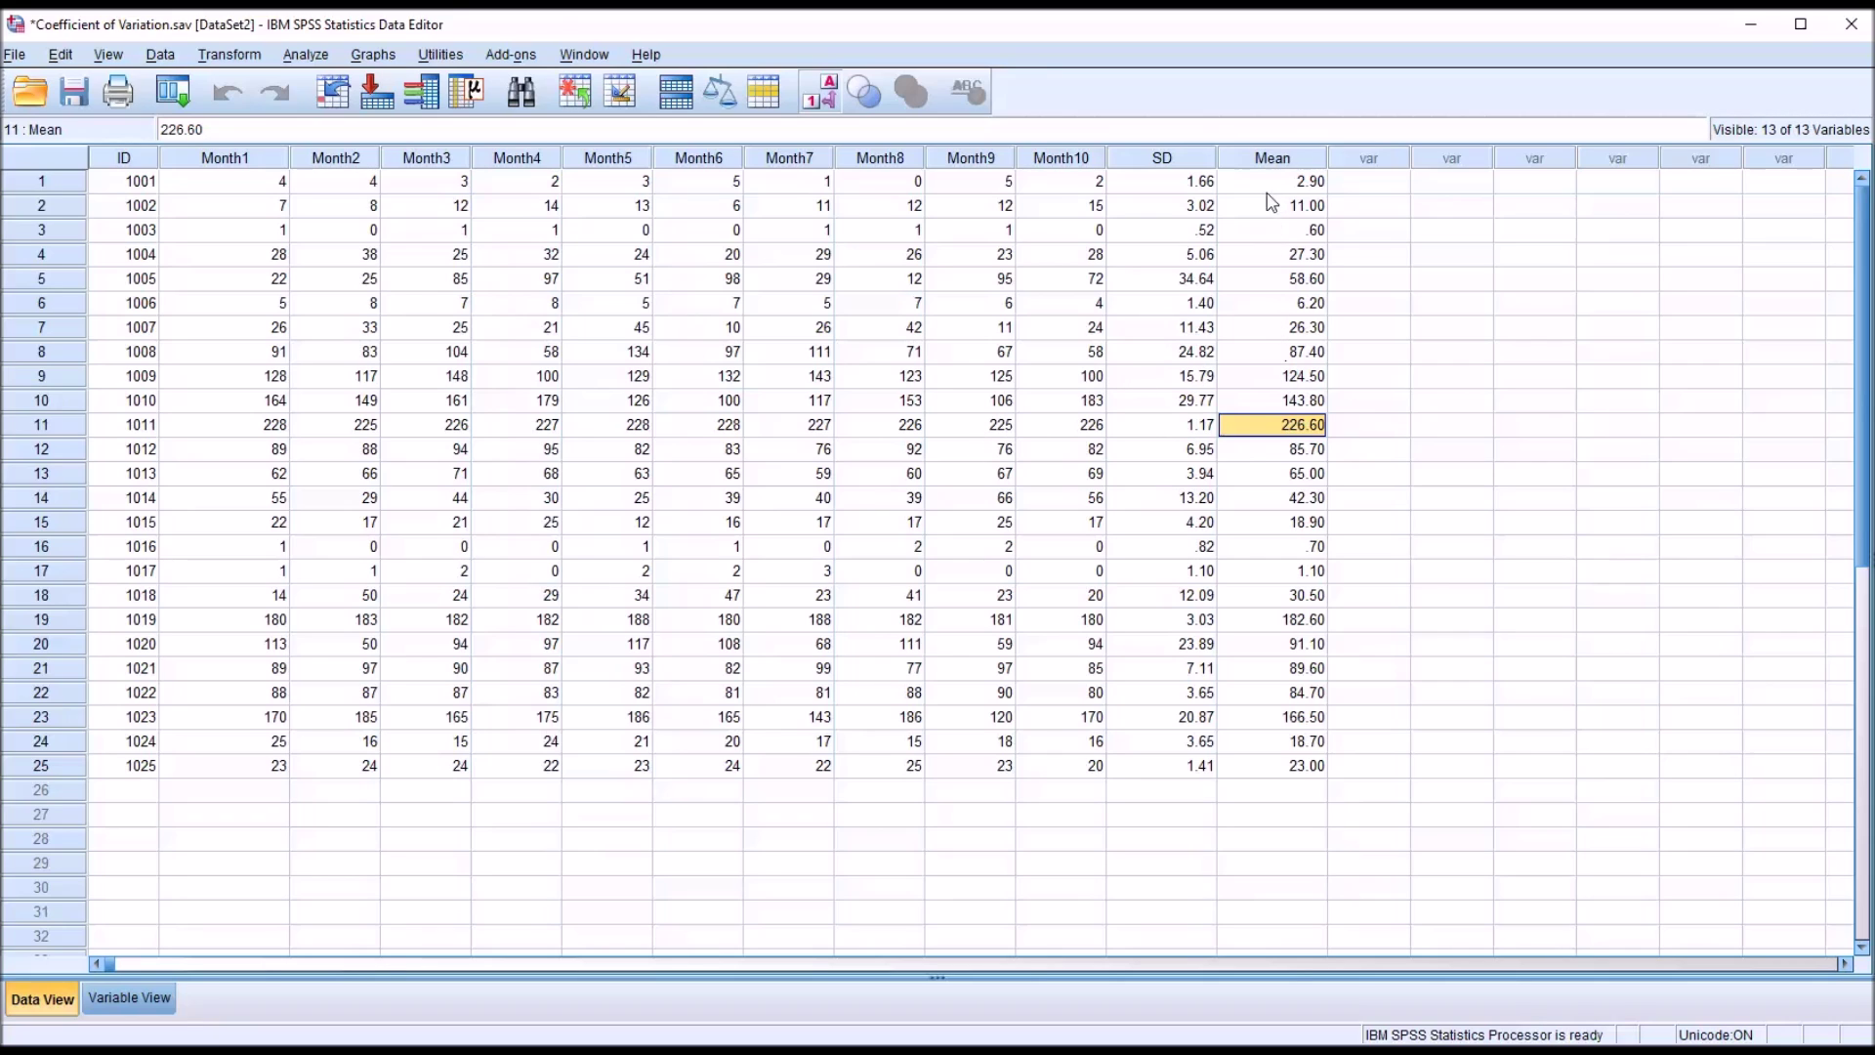
drag(1272, 186, 1277, 774)
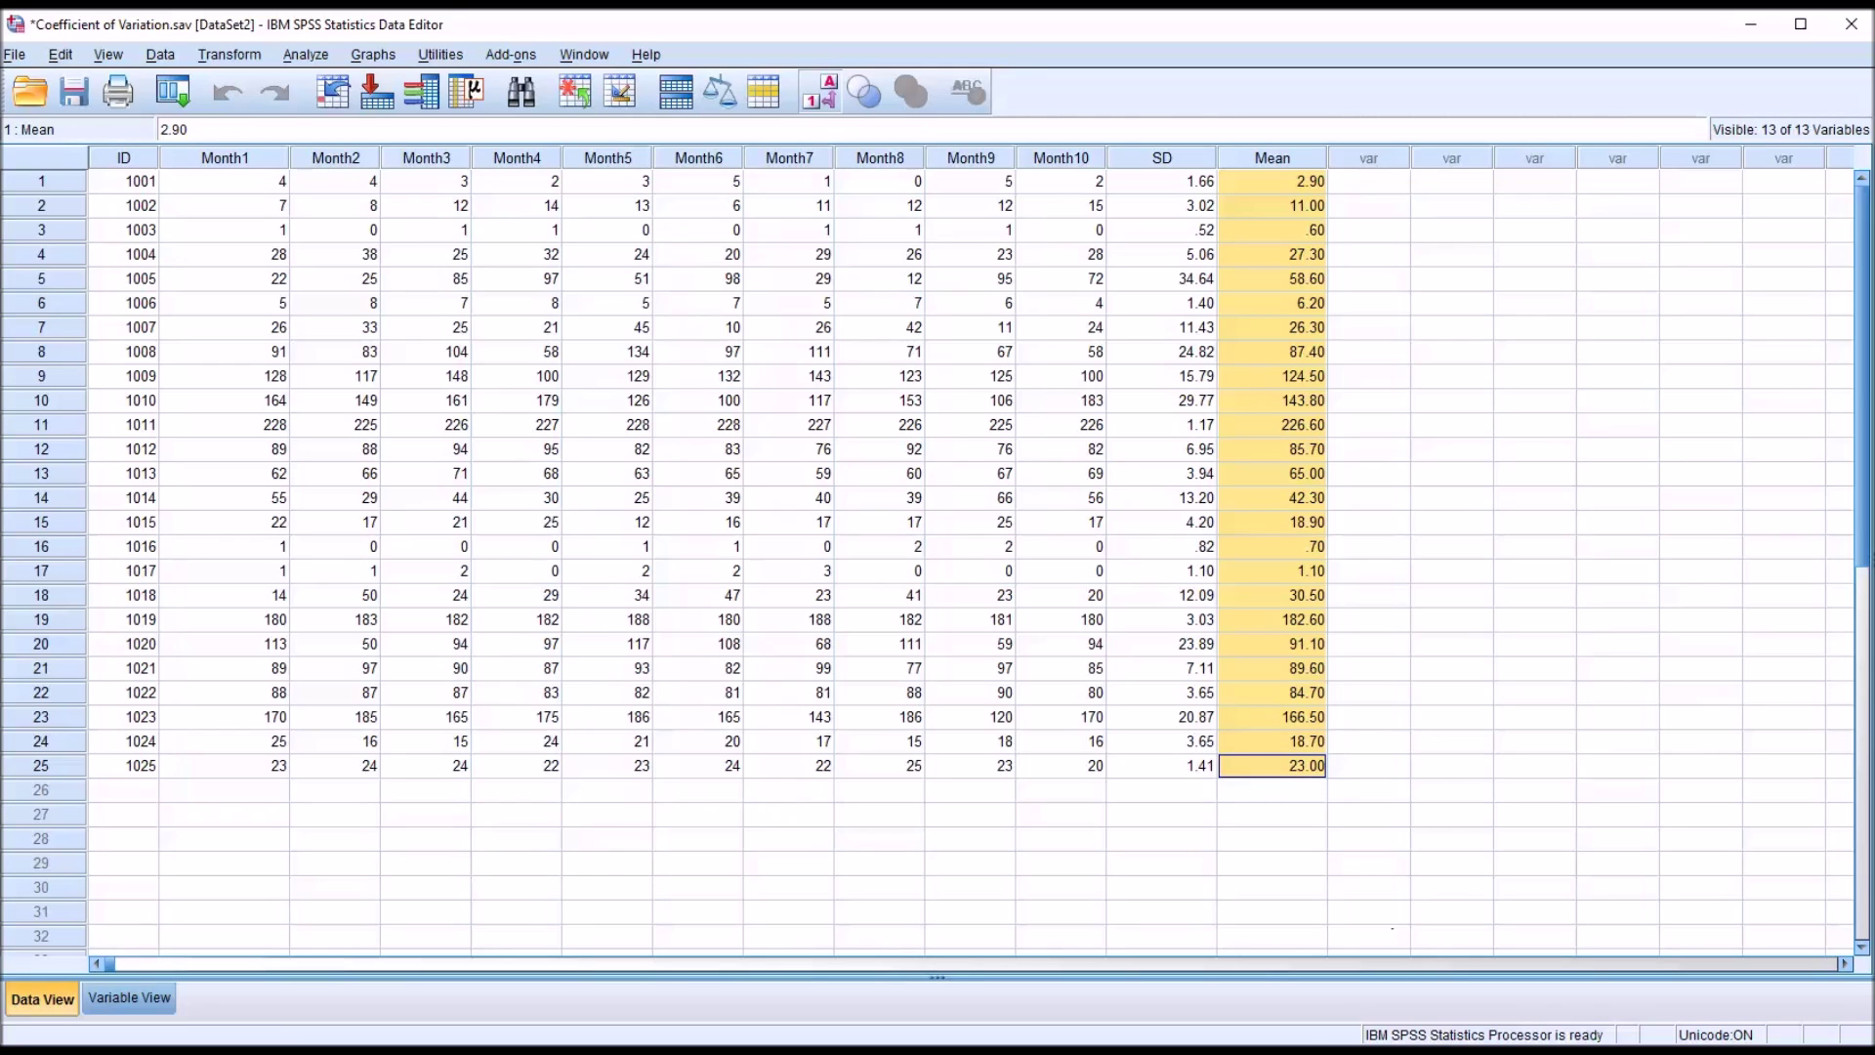
click(1154, 184)
click(1260, 182)
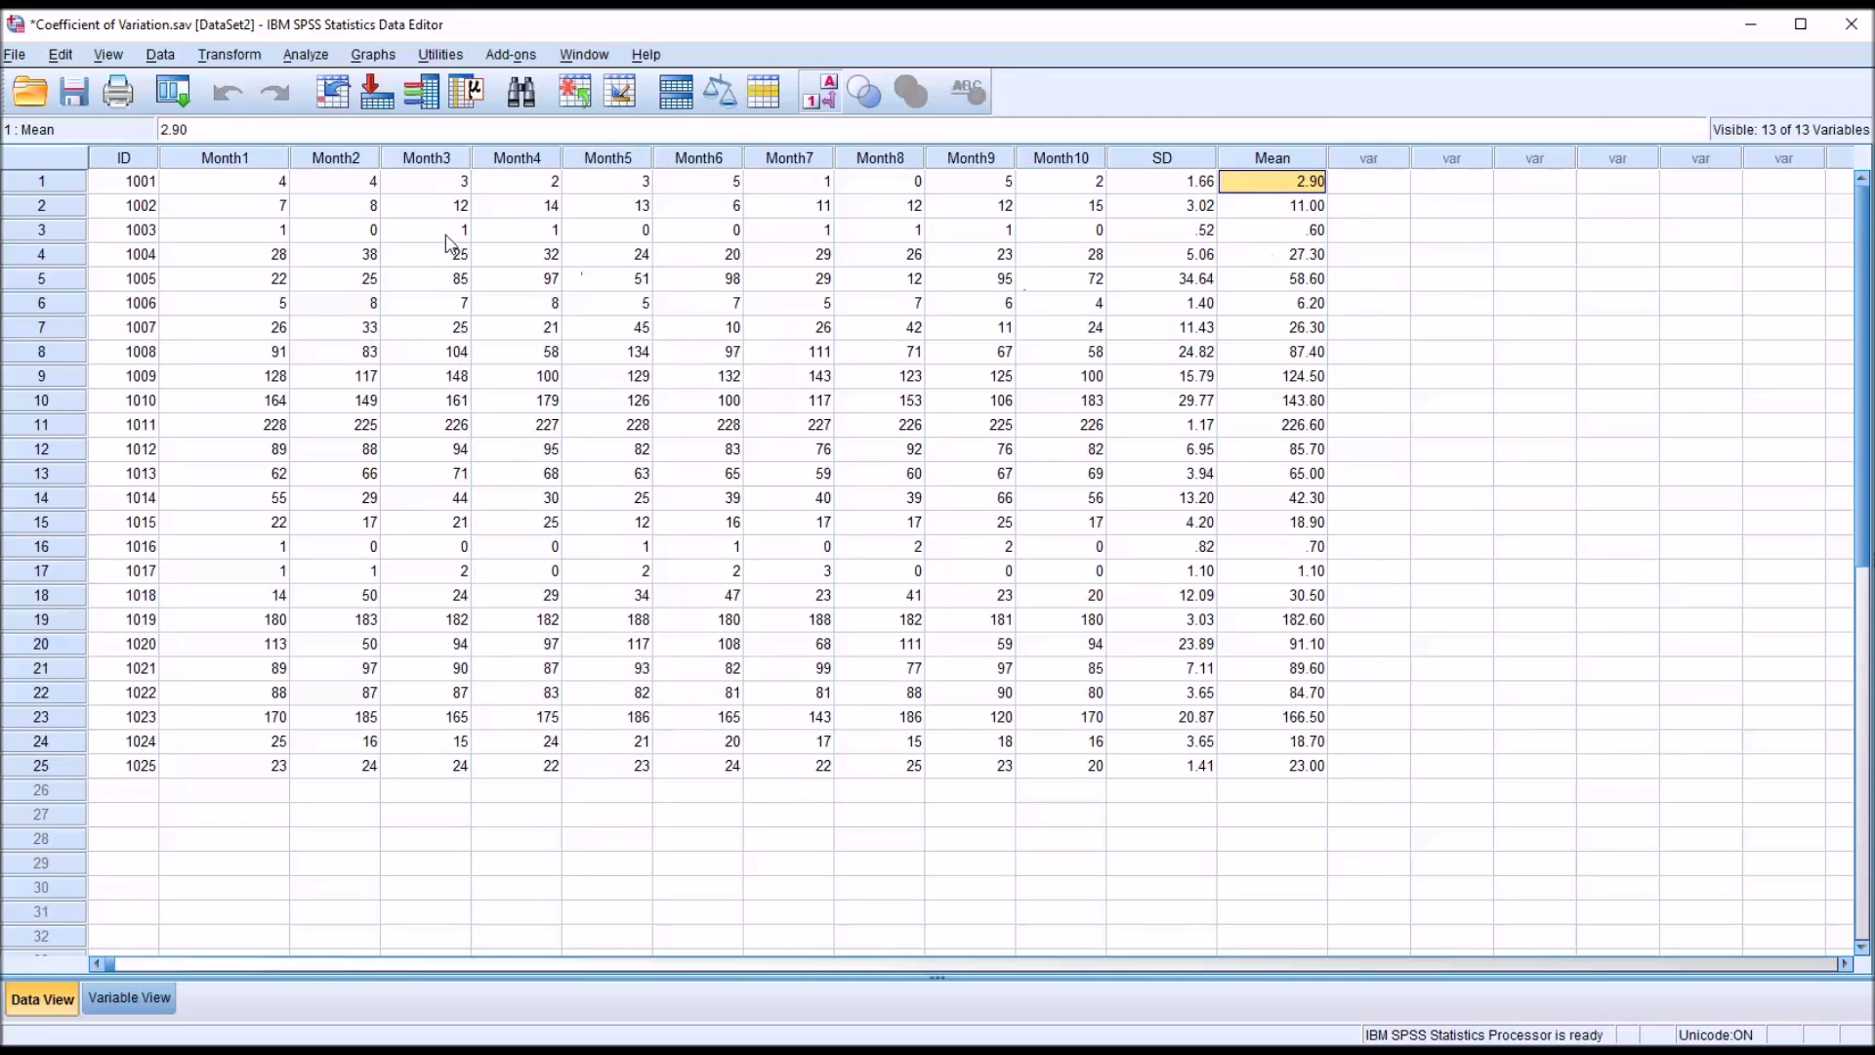
Compute CV by replacing Mean with Cfvar in the expression and renaming the target CV.
click(230, 56)
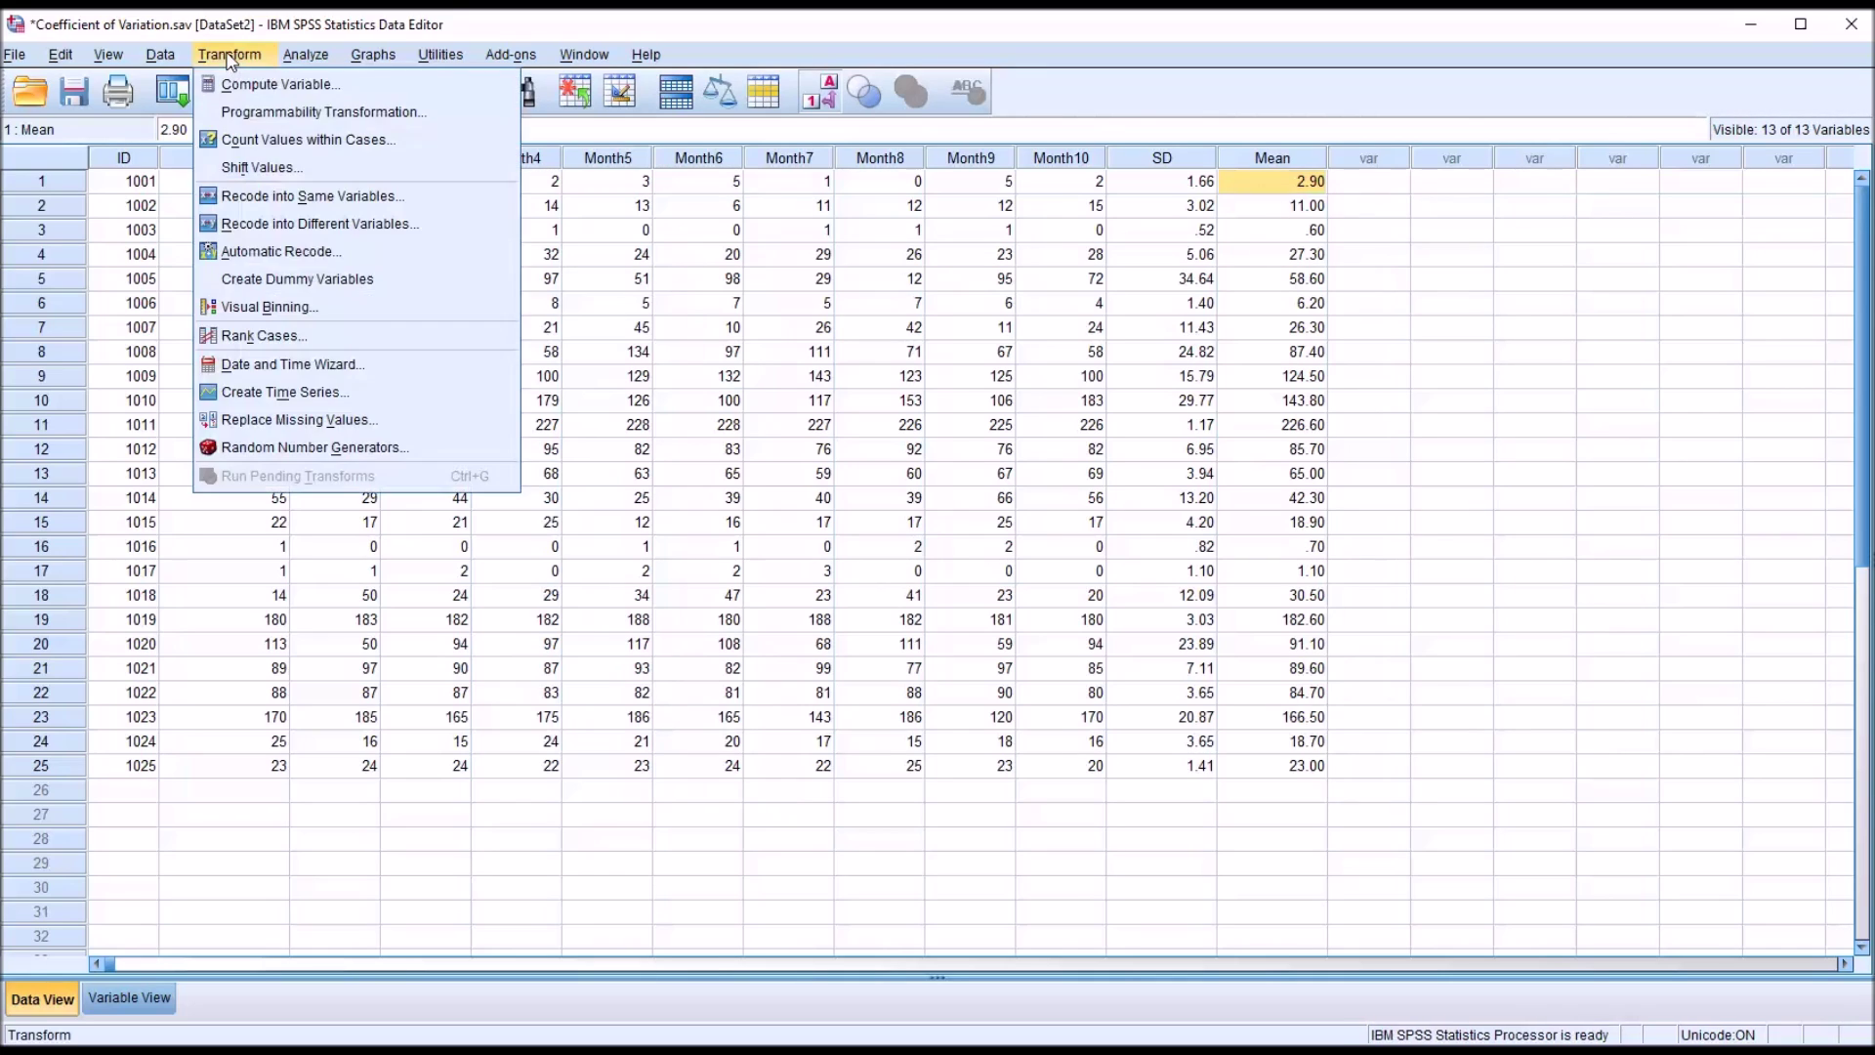
click(249, 85)
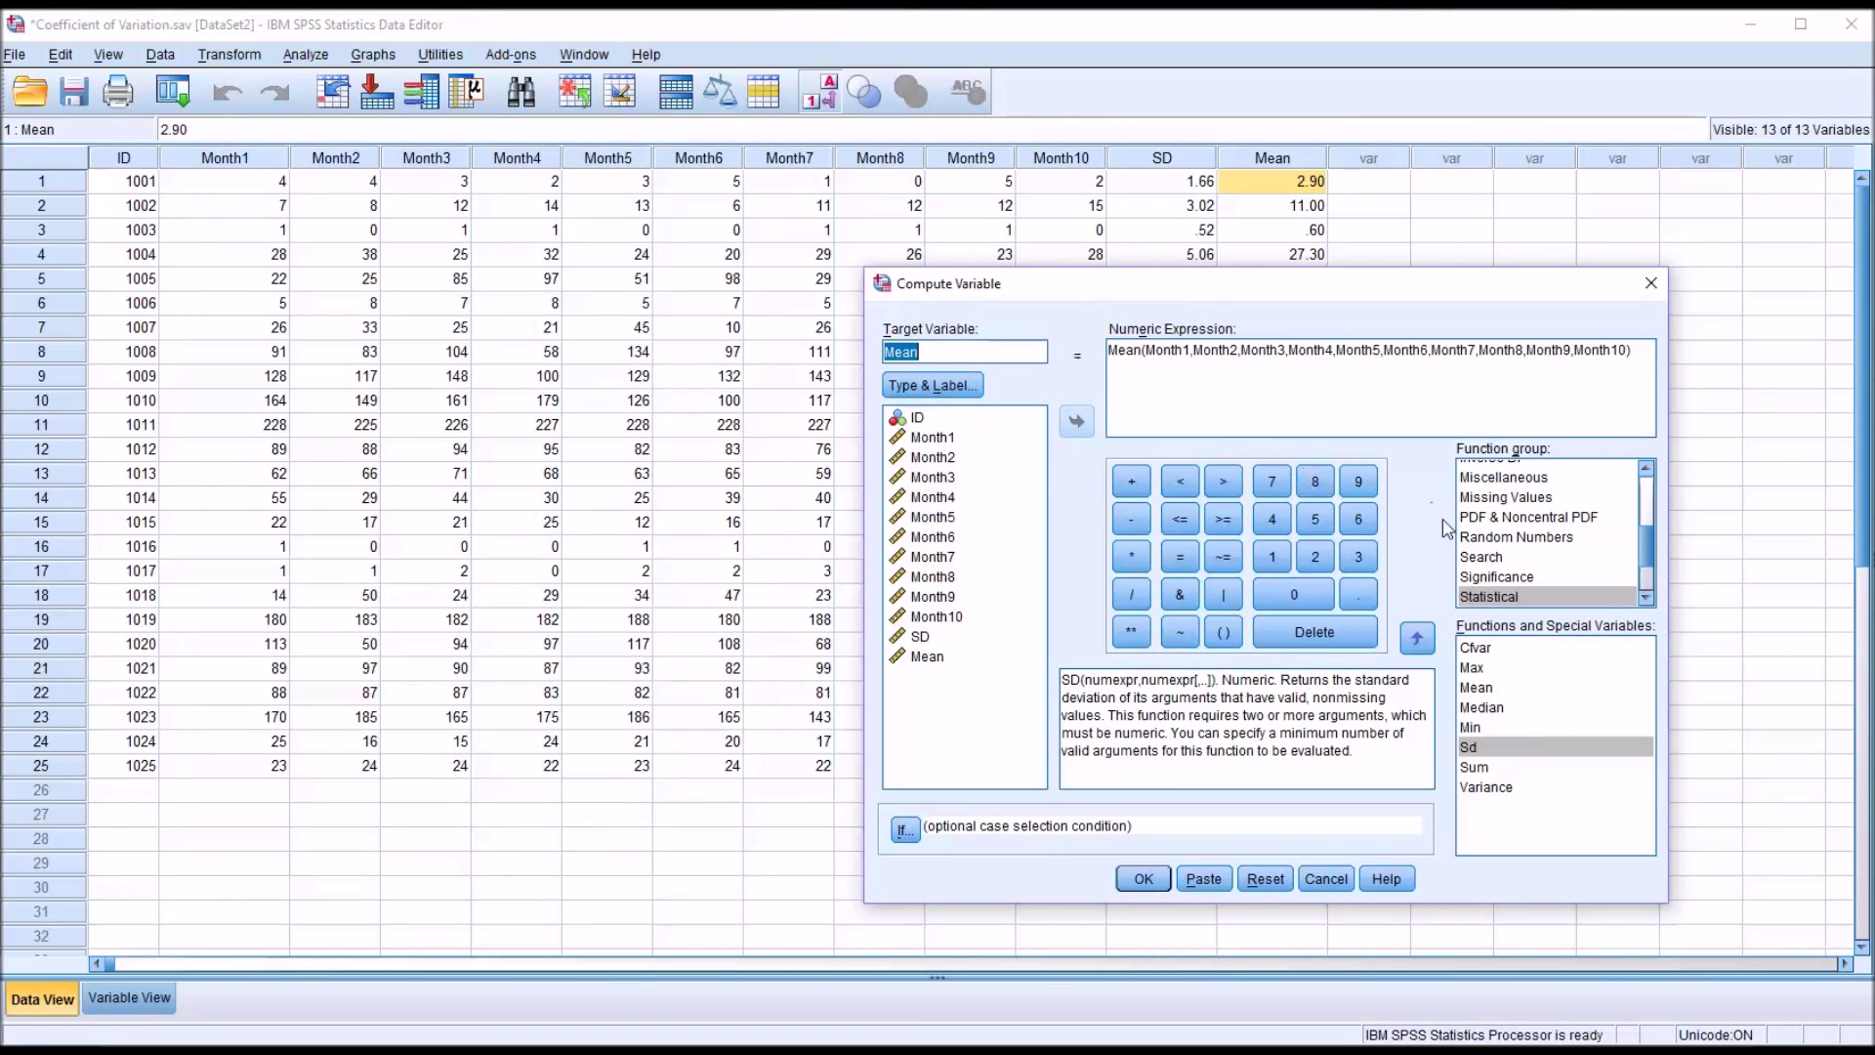
click(1464, 652)
click(1149, 361)
double_click(1141, 350)
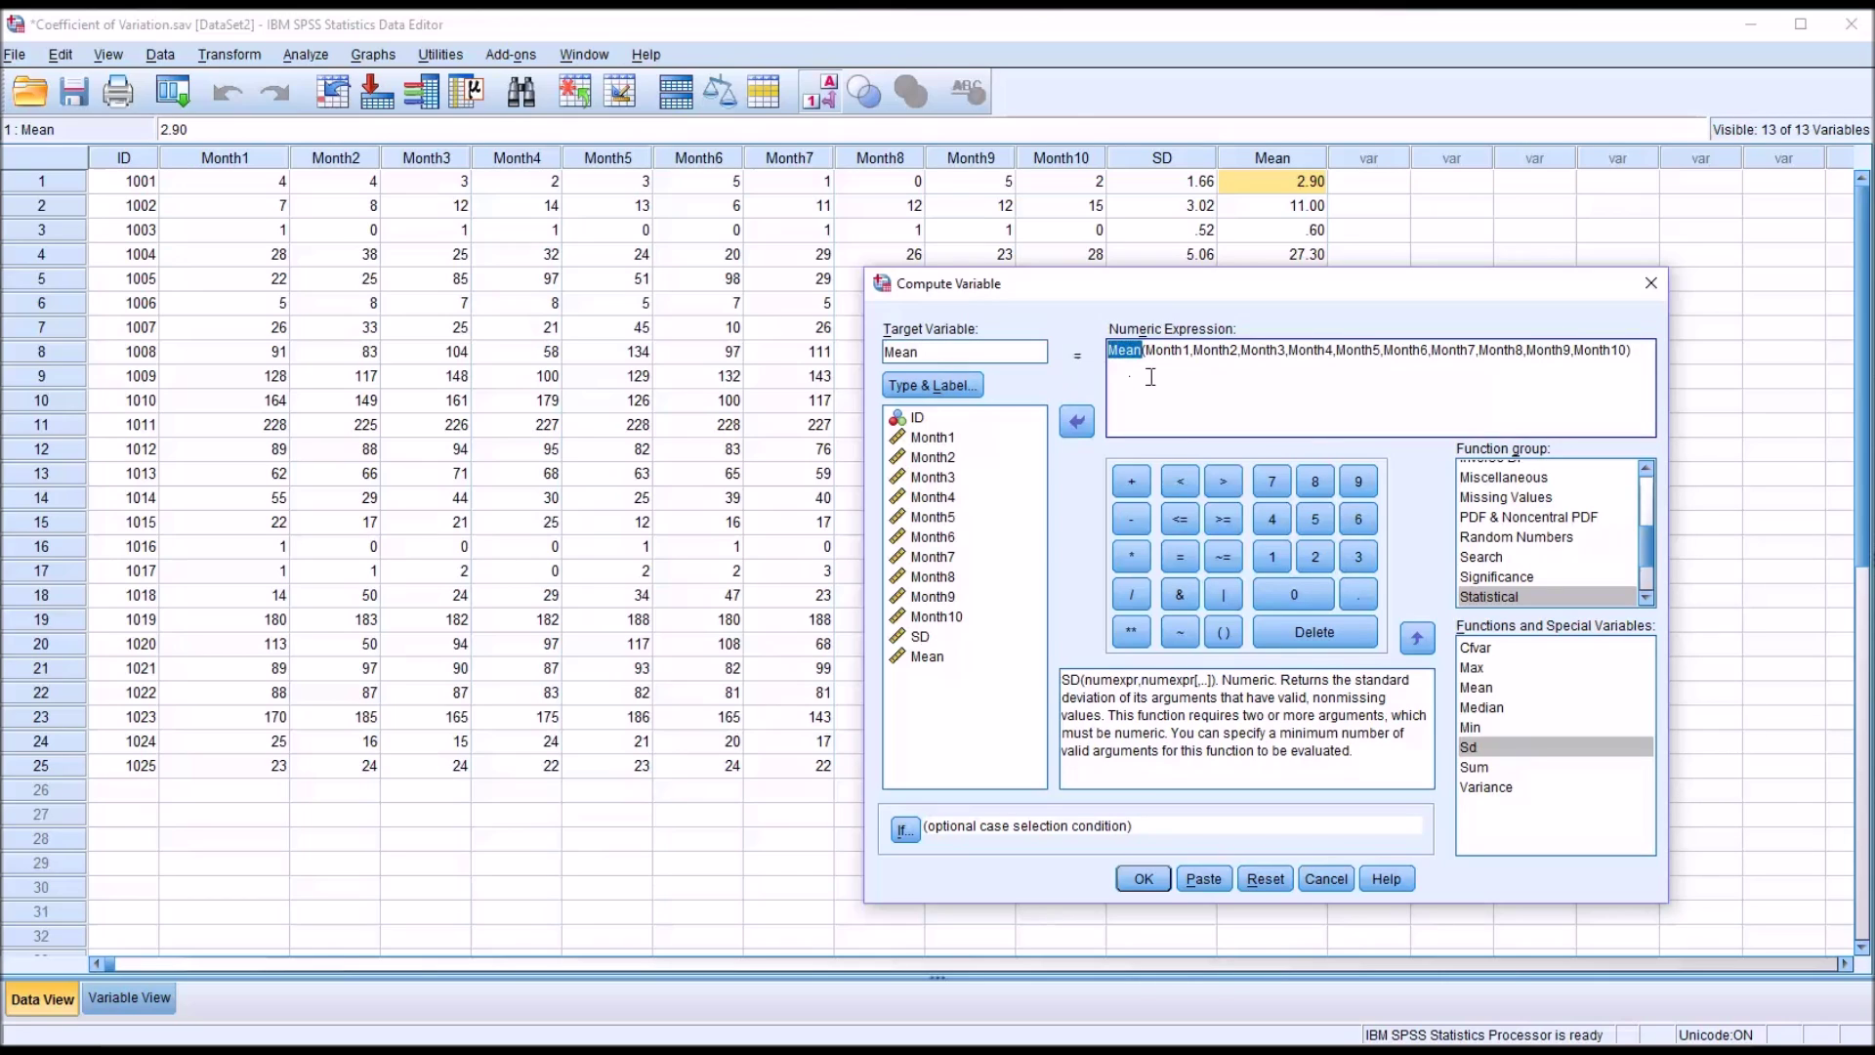
text(Cfva)
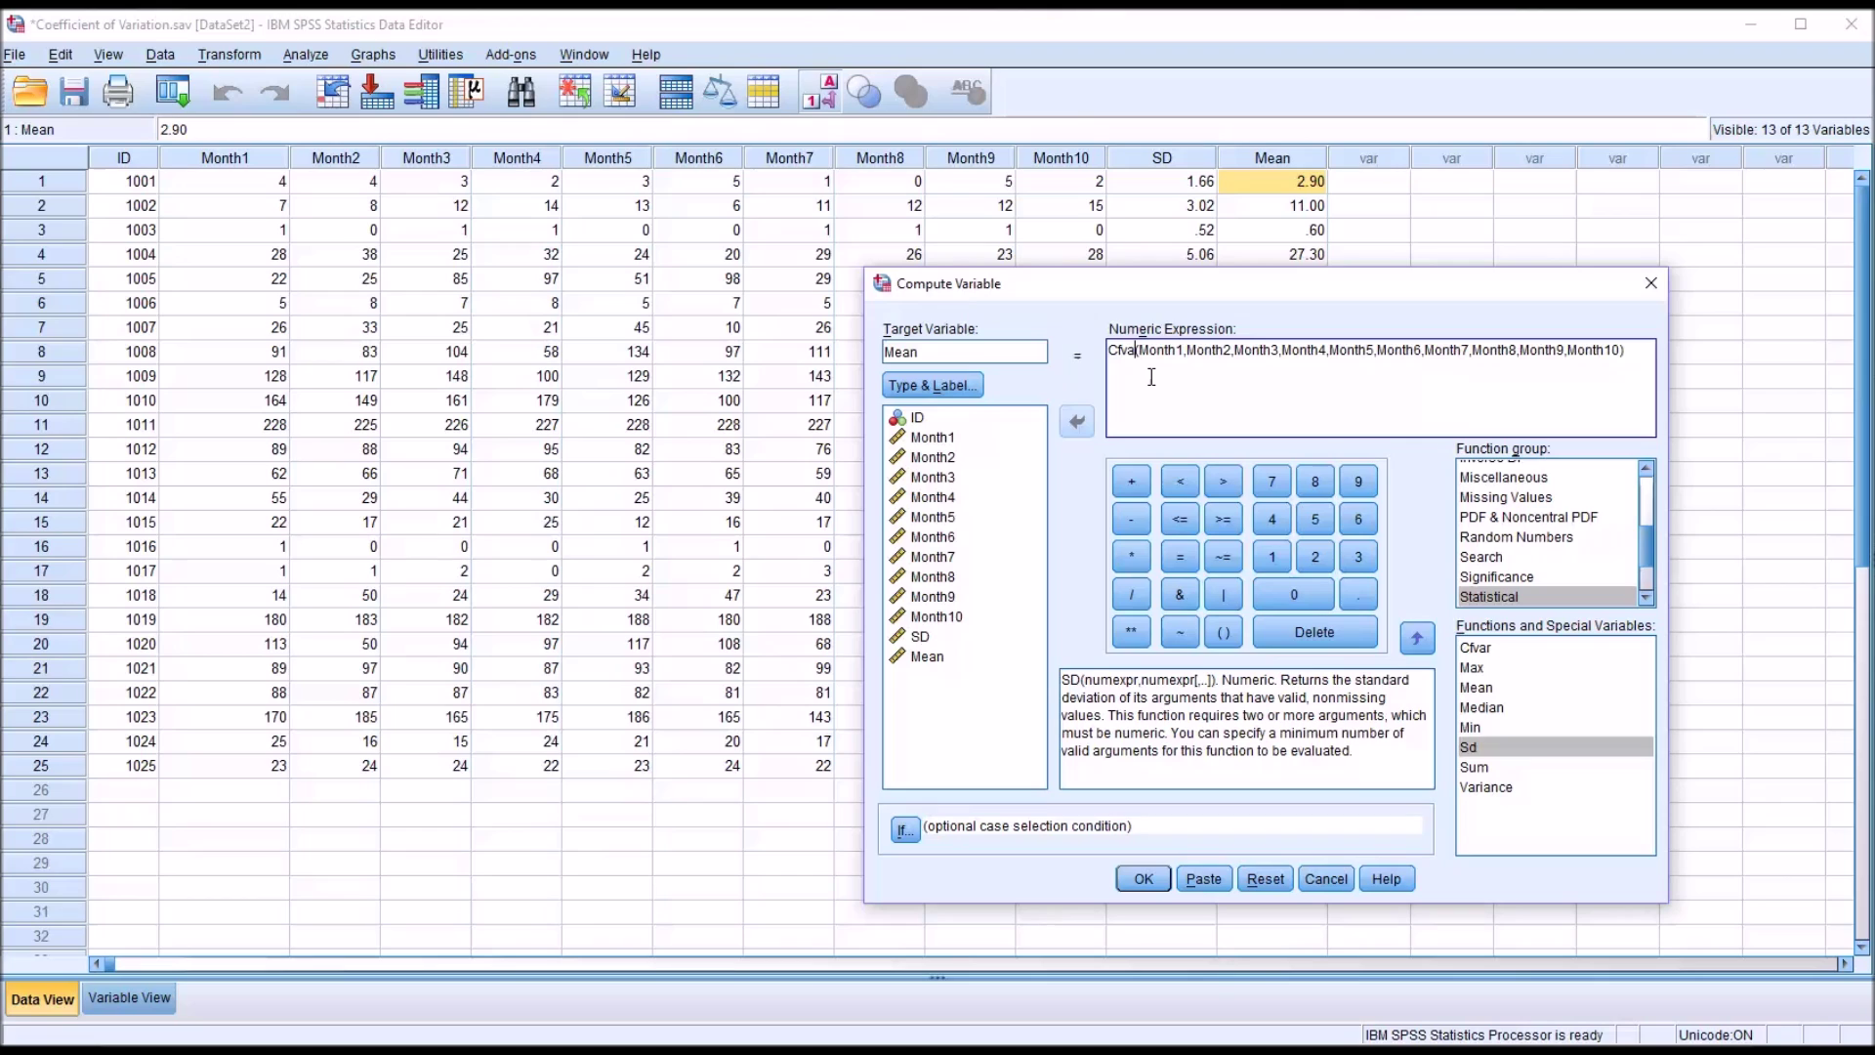
text(r)
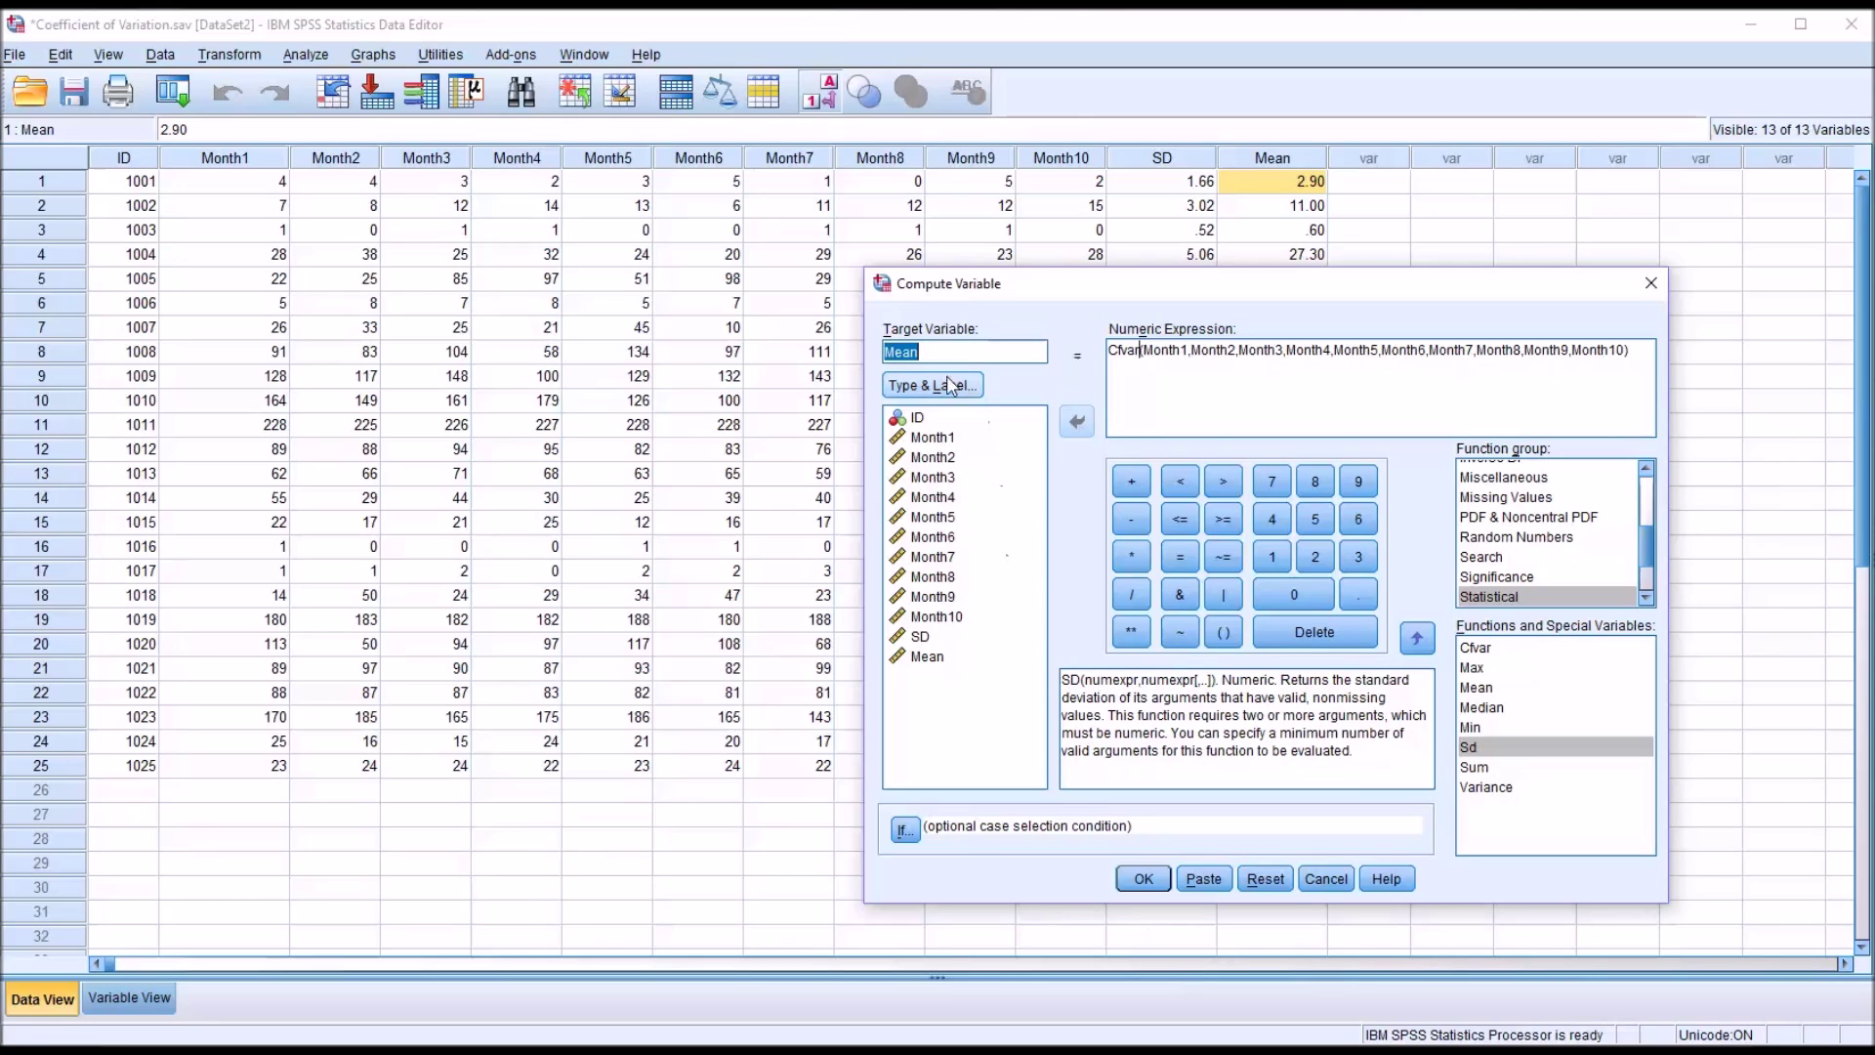
double_click(932, 350)
text(CV)
click(1145, 878)
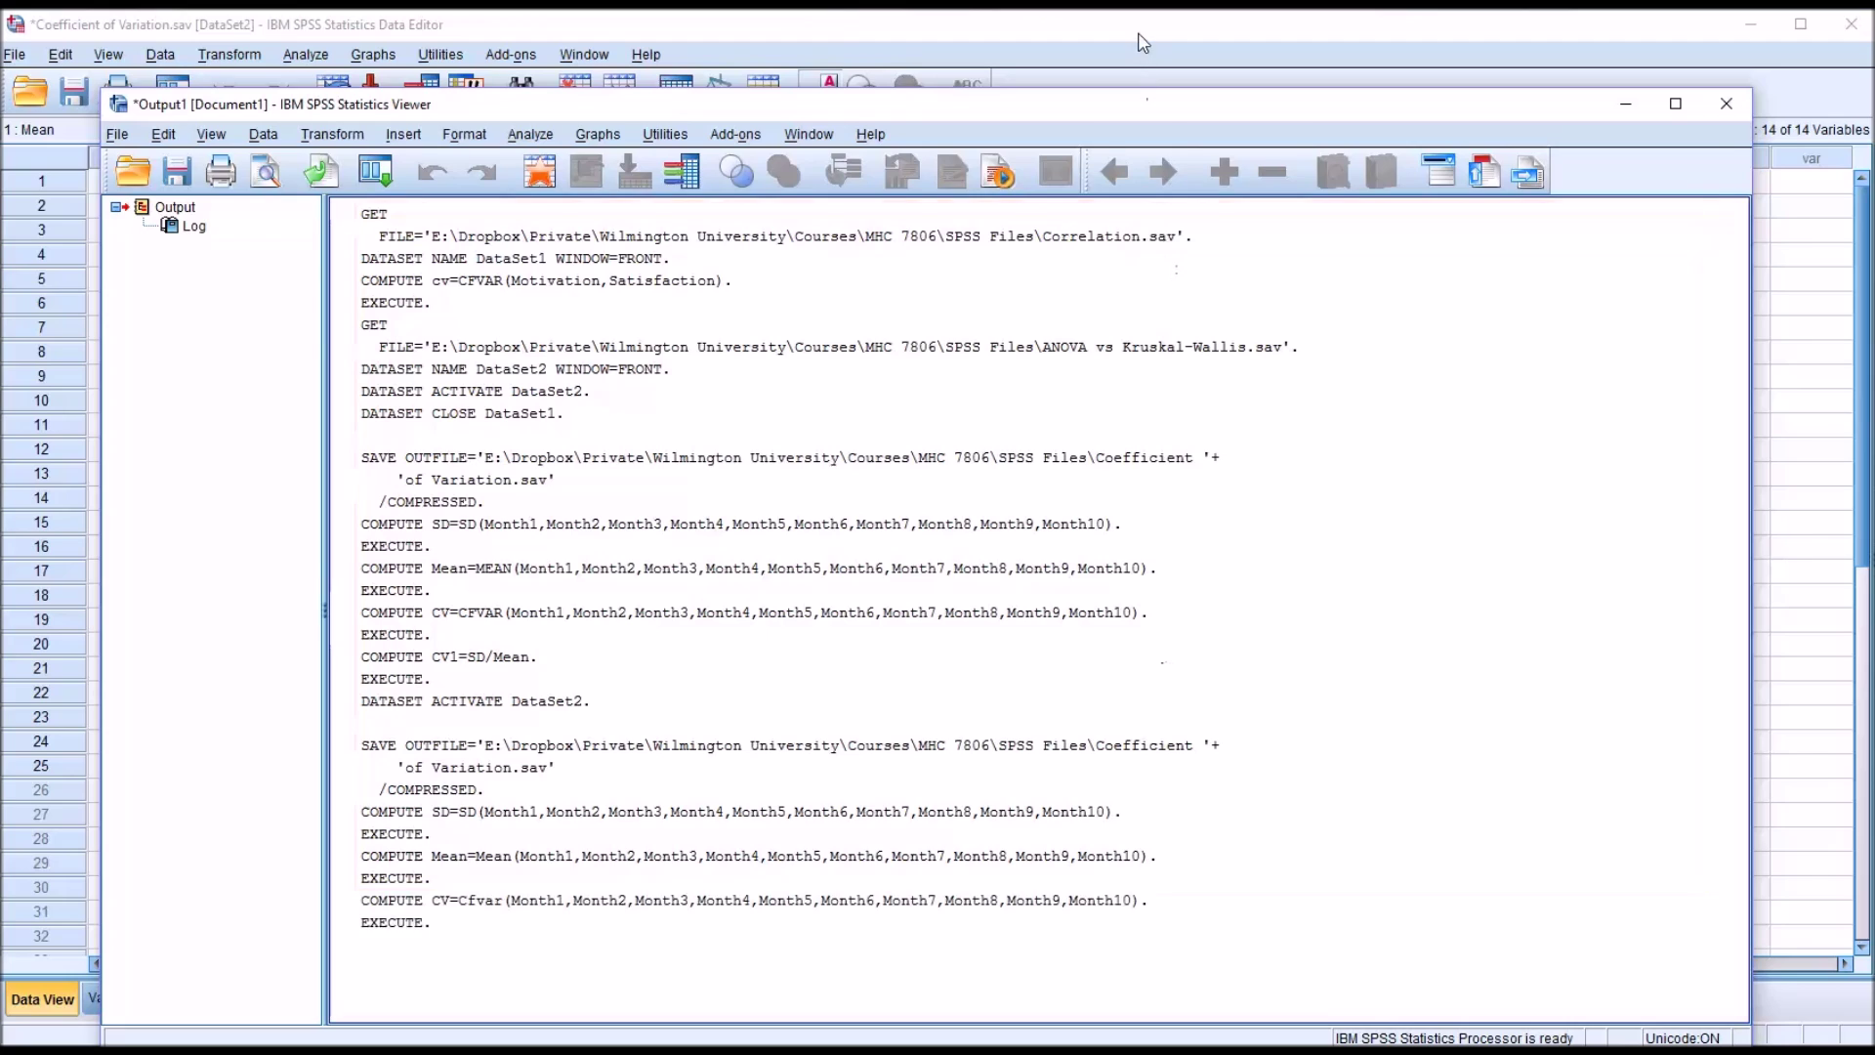
click(1140, 29)
Compare participant 1001's SD, Mean and CV values.
click(1356, 185)
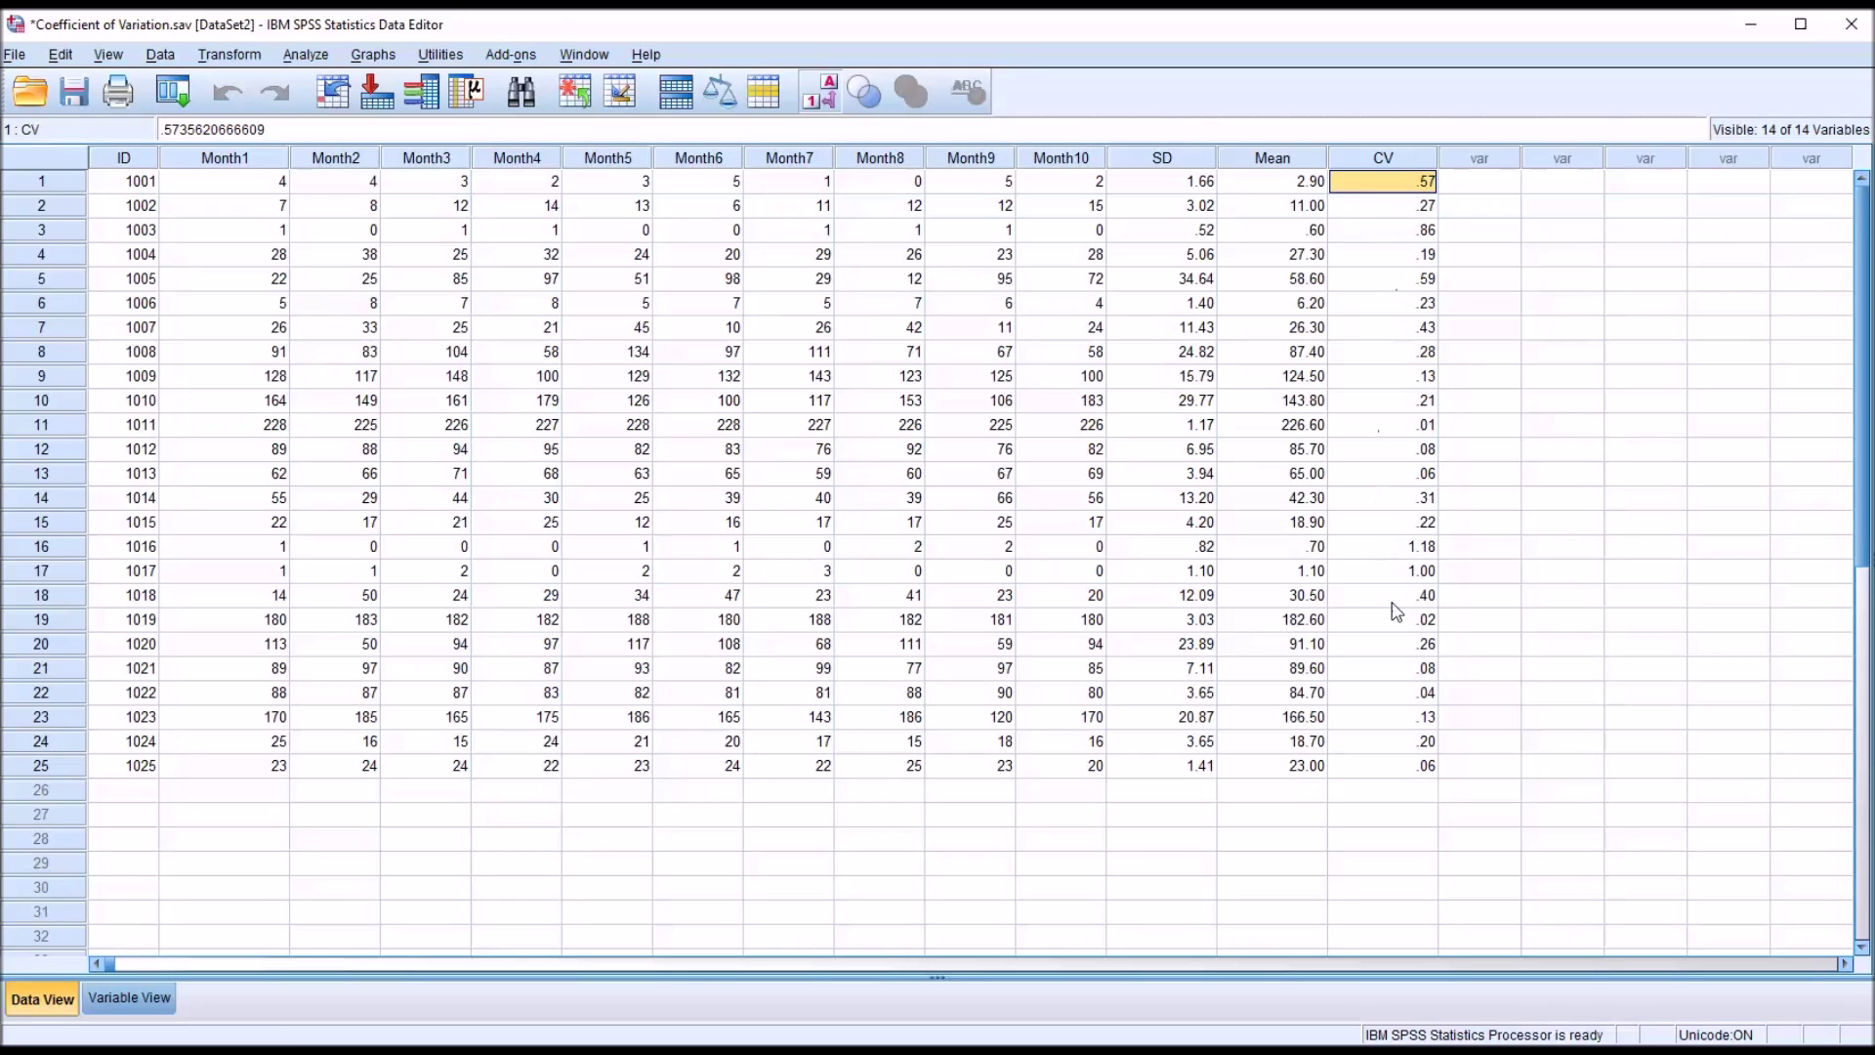
mouse_move(1279, 185)
mouse_down()
mouse_move(1289, 256)
mouse_move(1279, 186)
mouse_up()
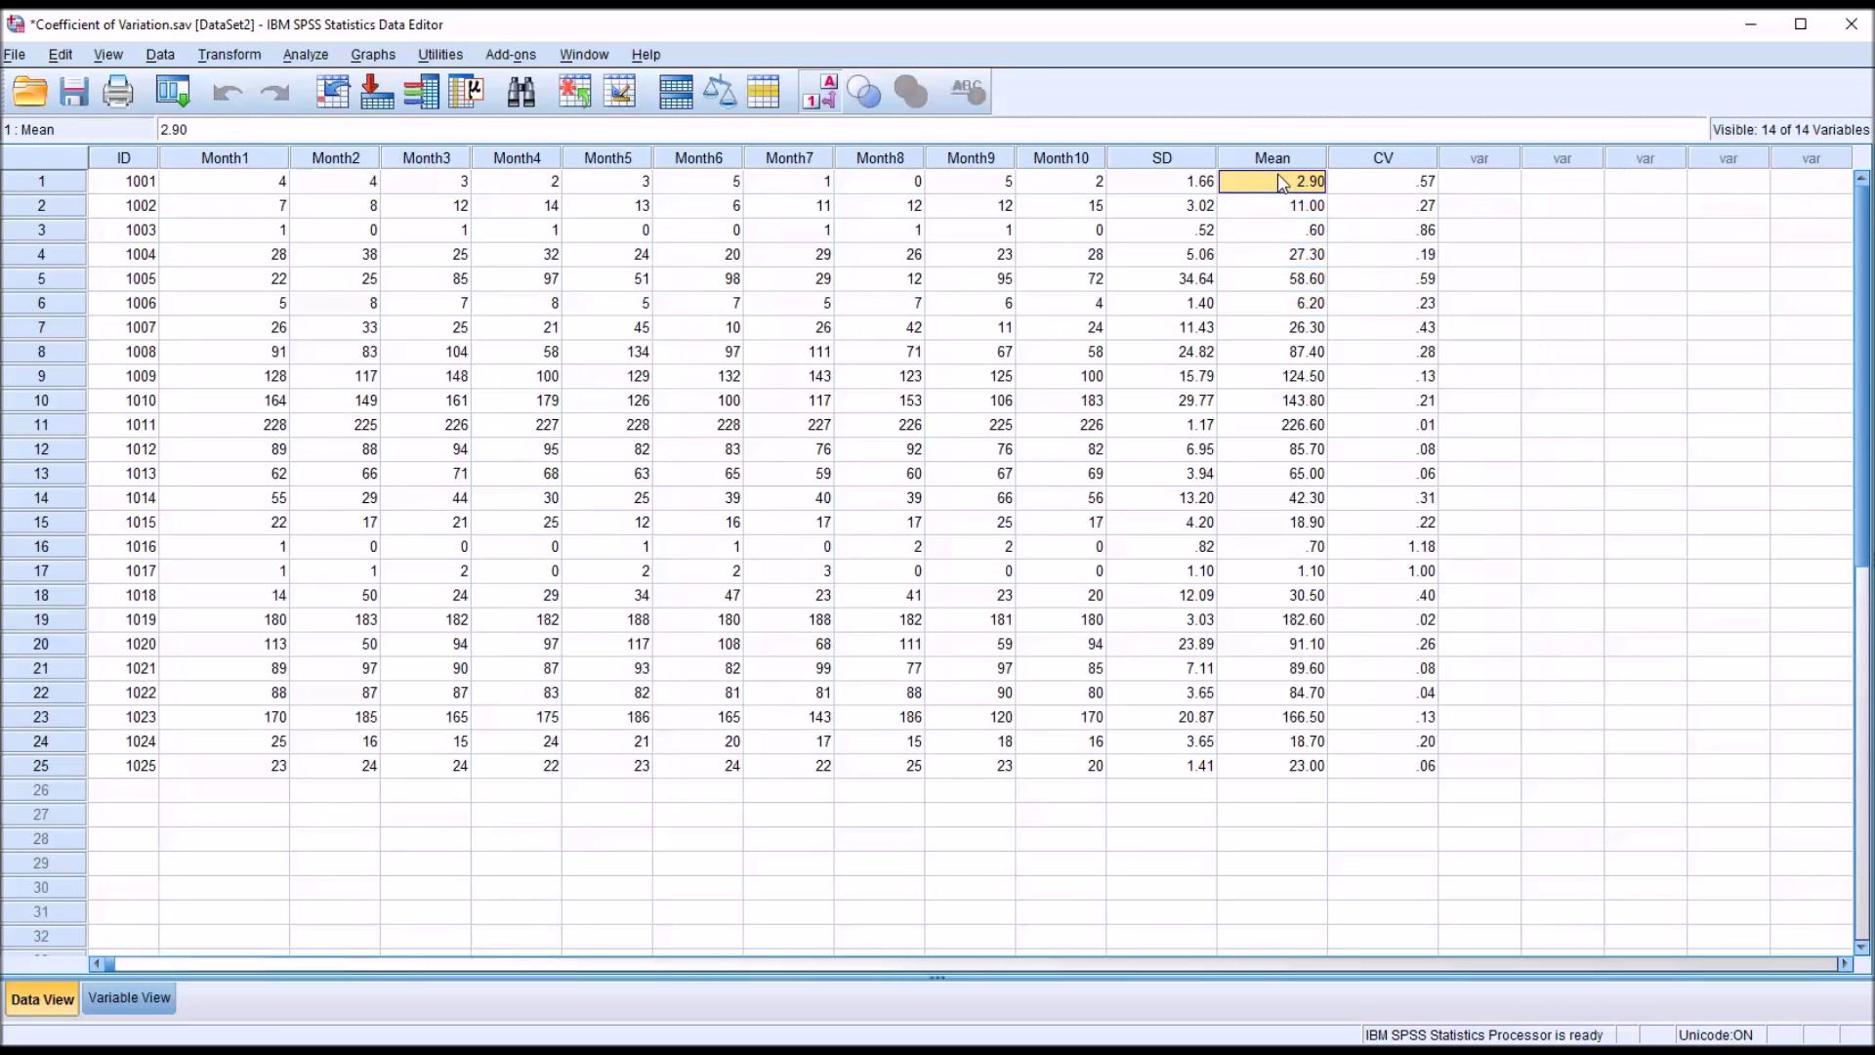
click(1172, 180)
click(1265, 188)
click(1381, 188)
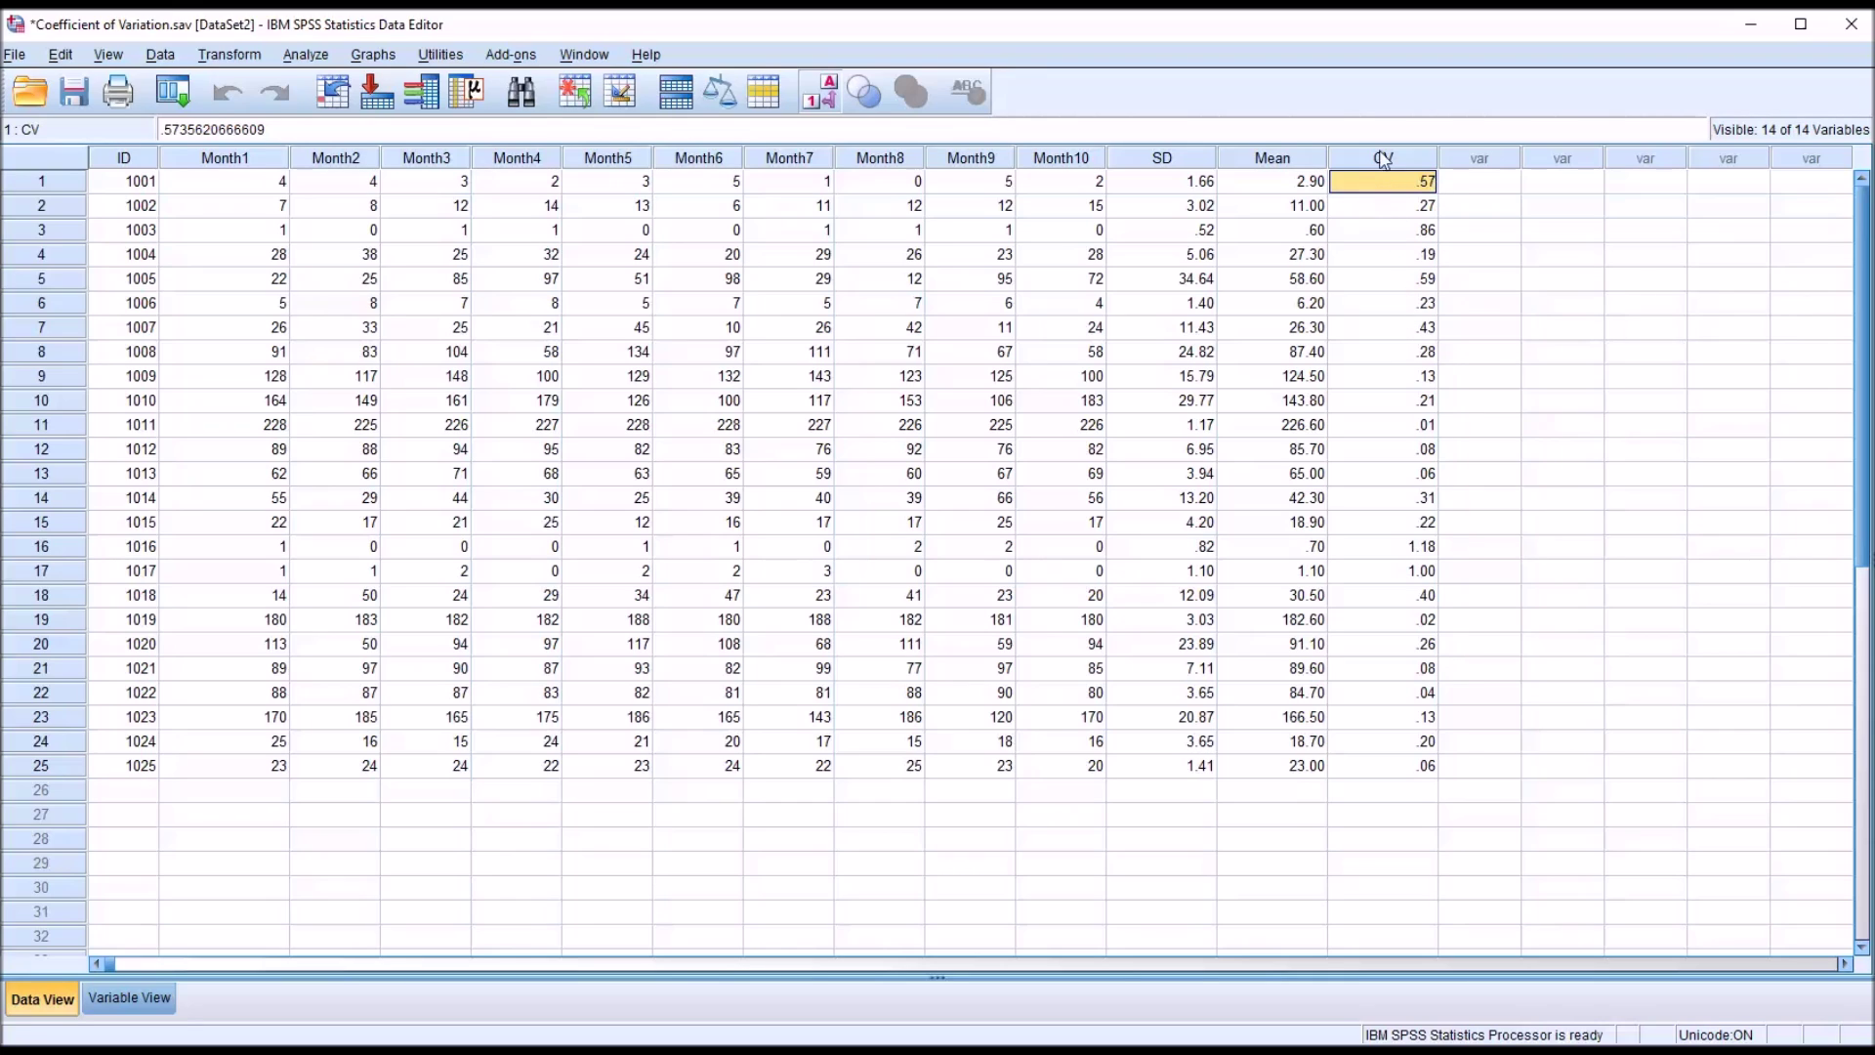
Check participant 1011's Mean, CV and standard deviation values.
click(1285, 426)
click(125, 436)
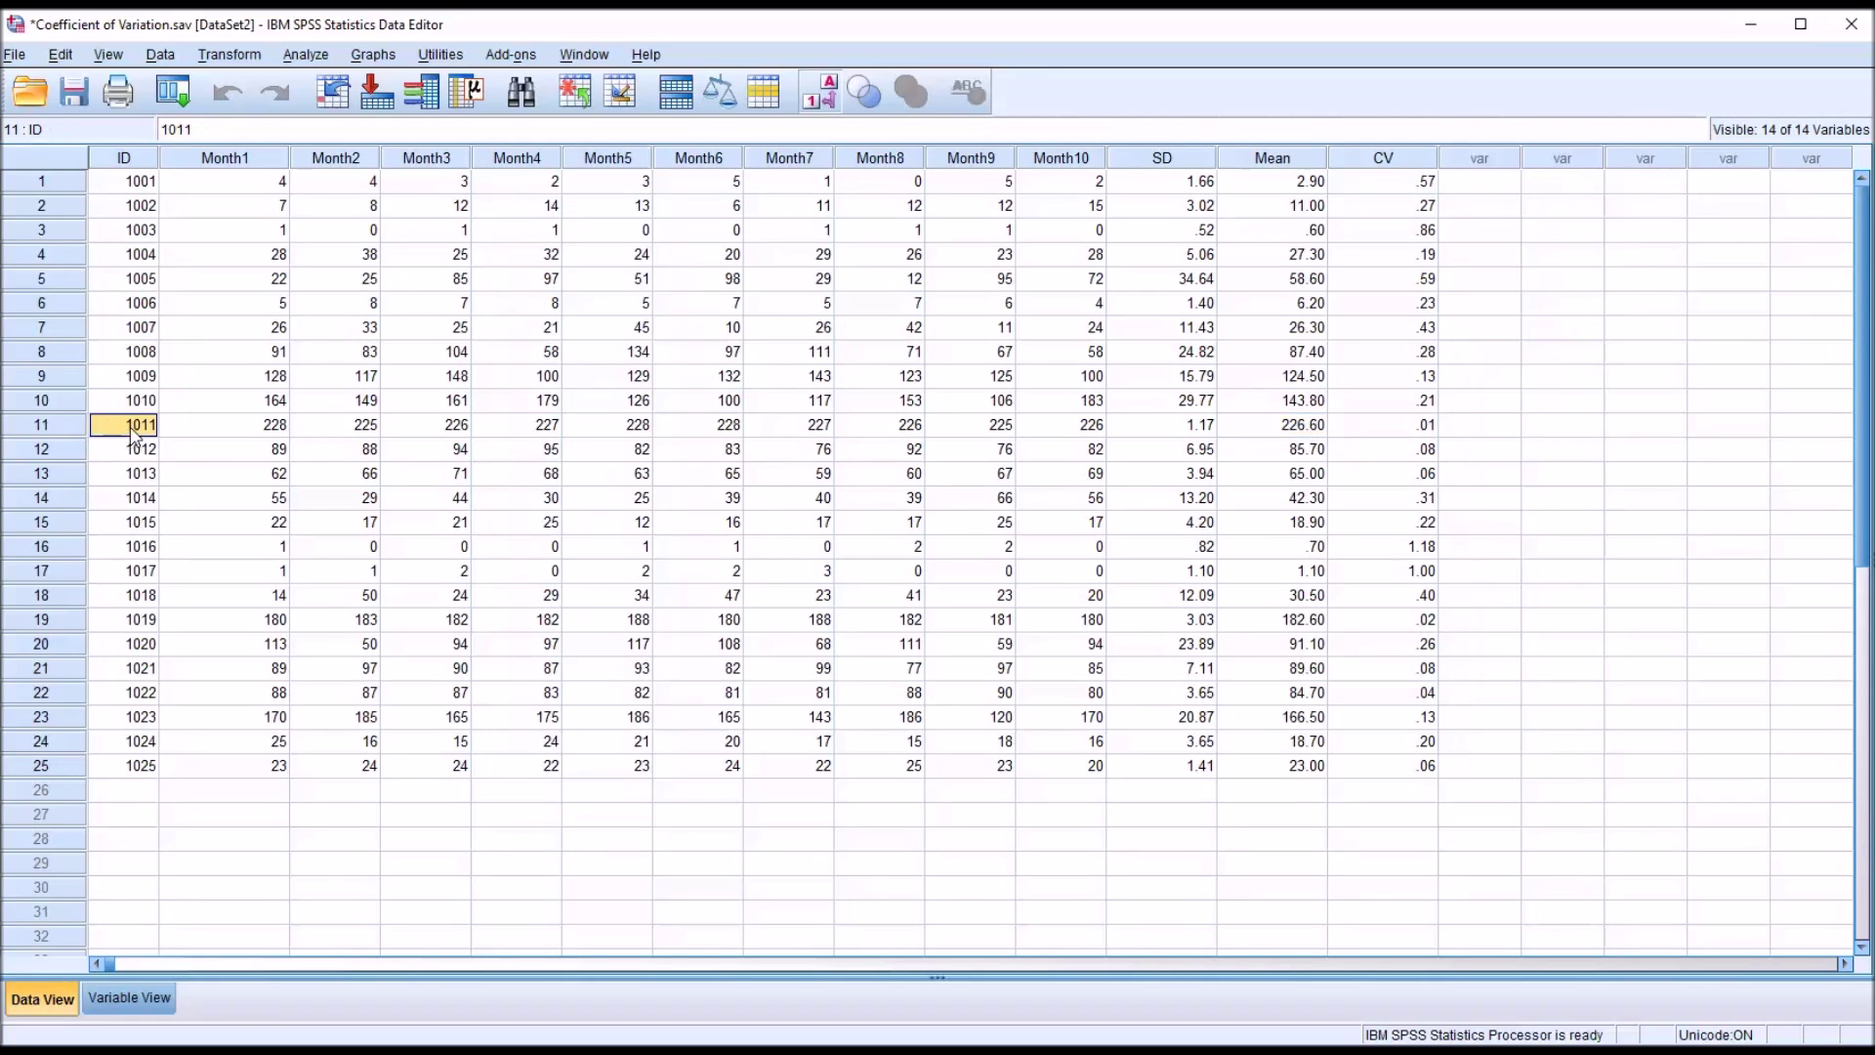
click(1264, 437)
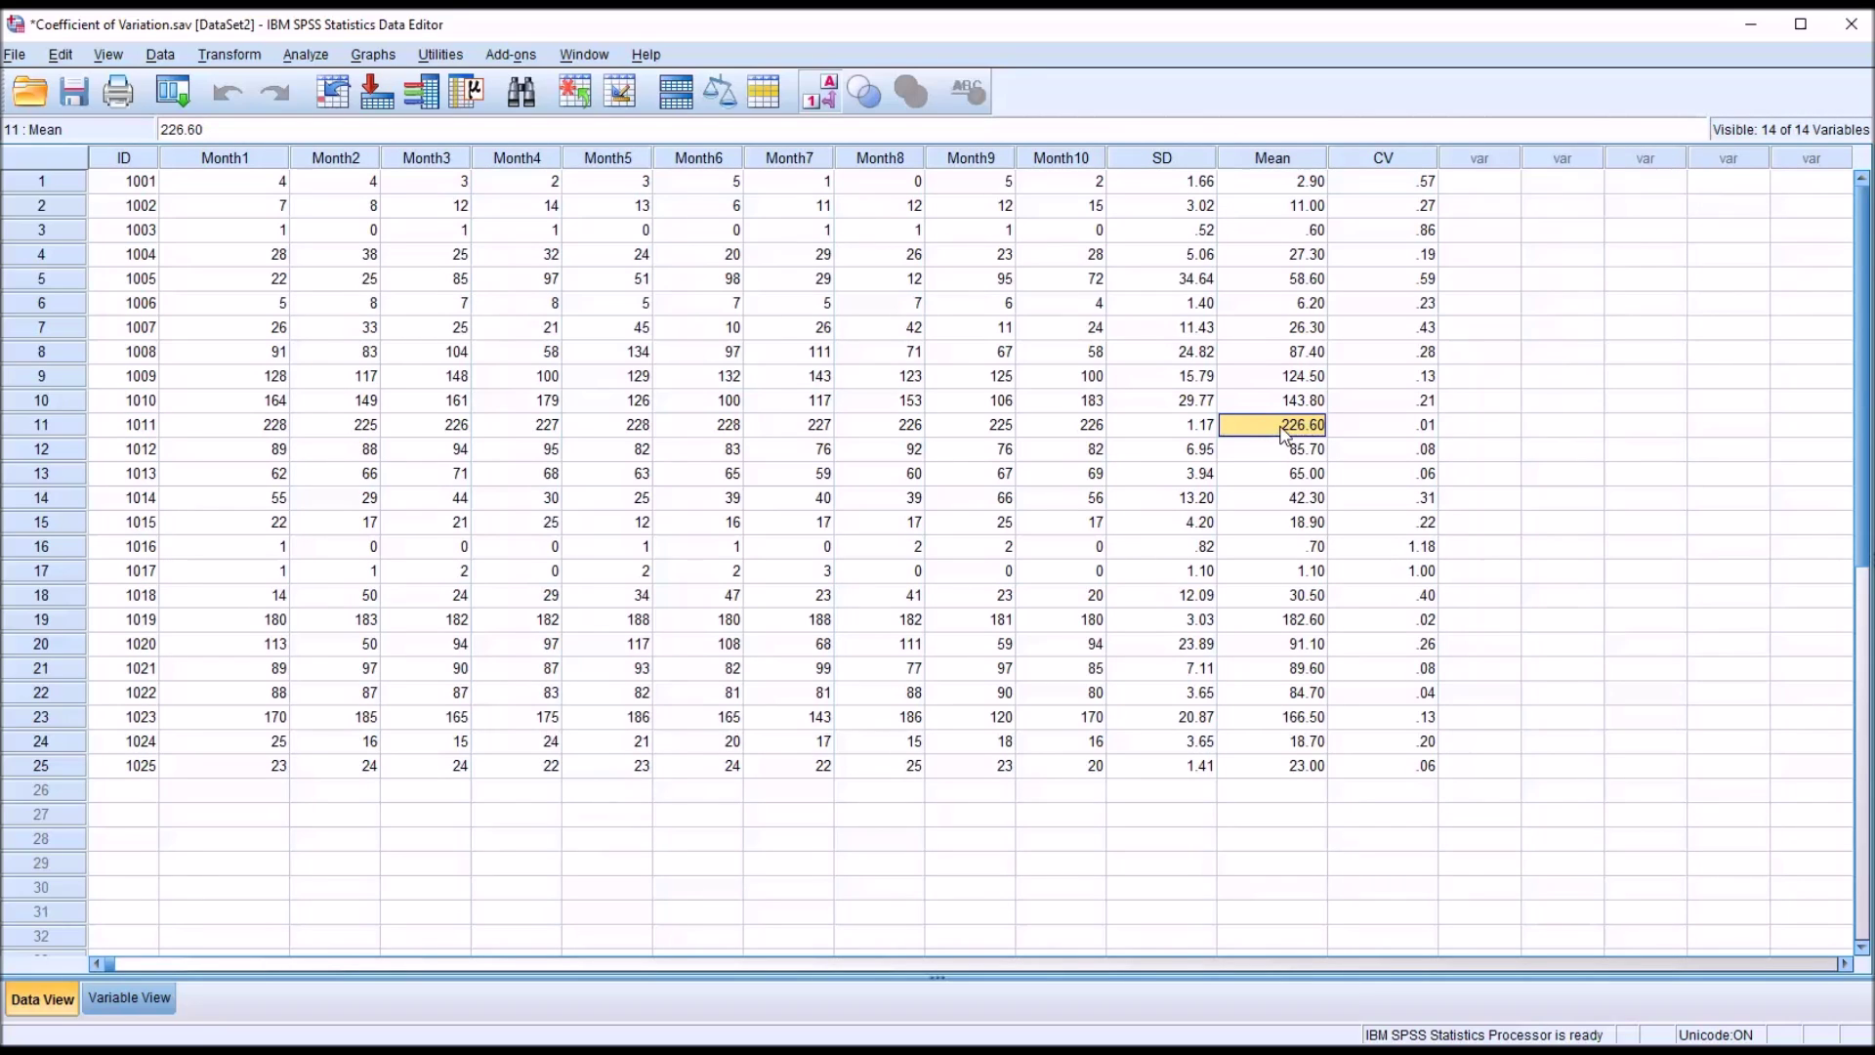
click(1370, 431)
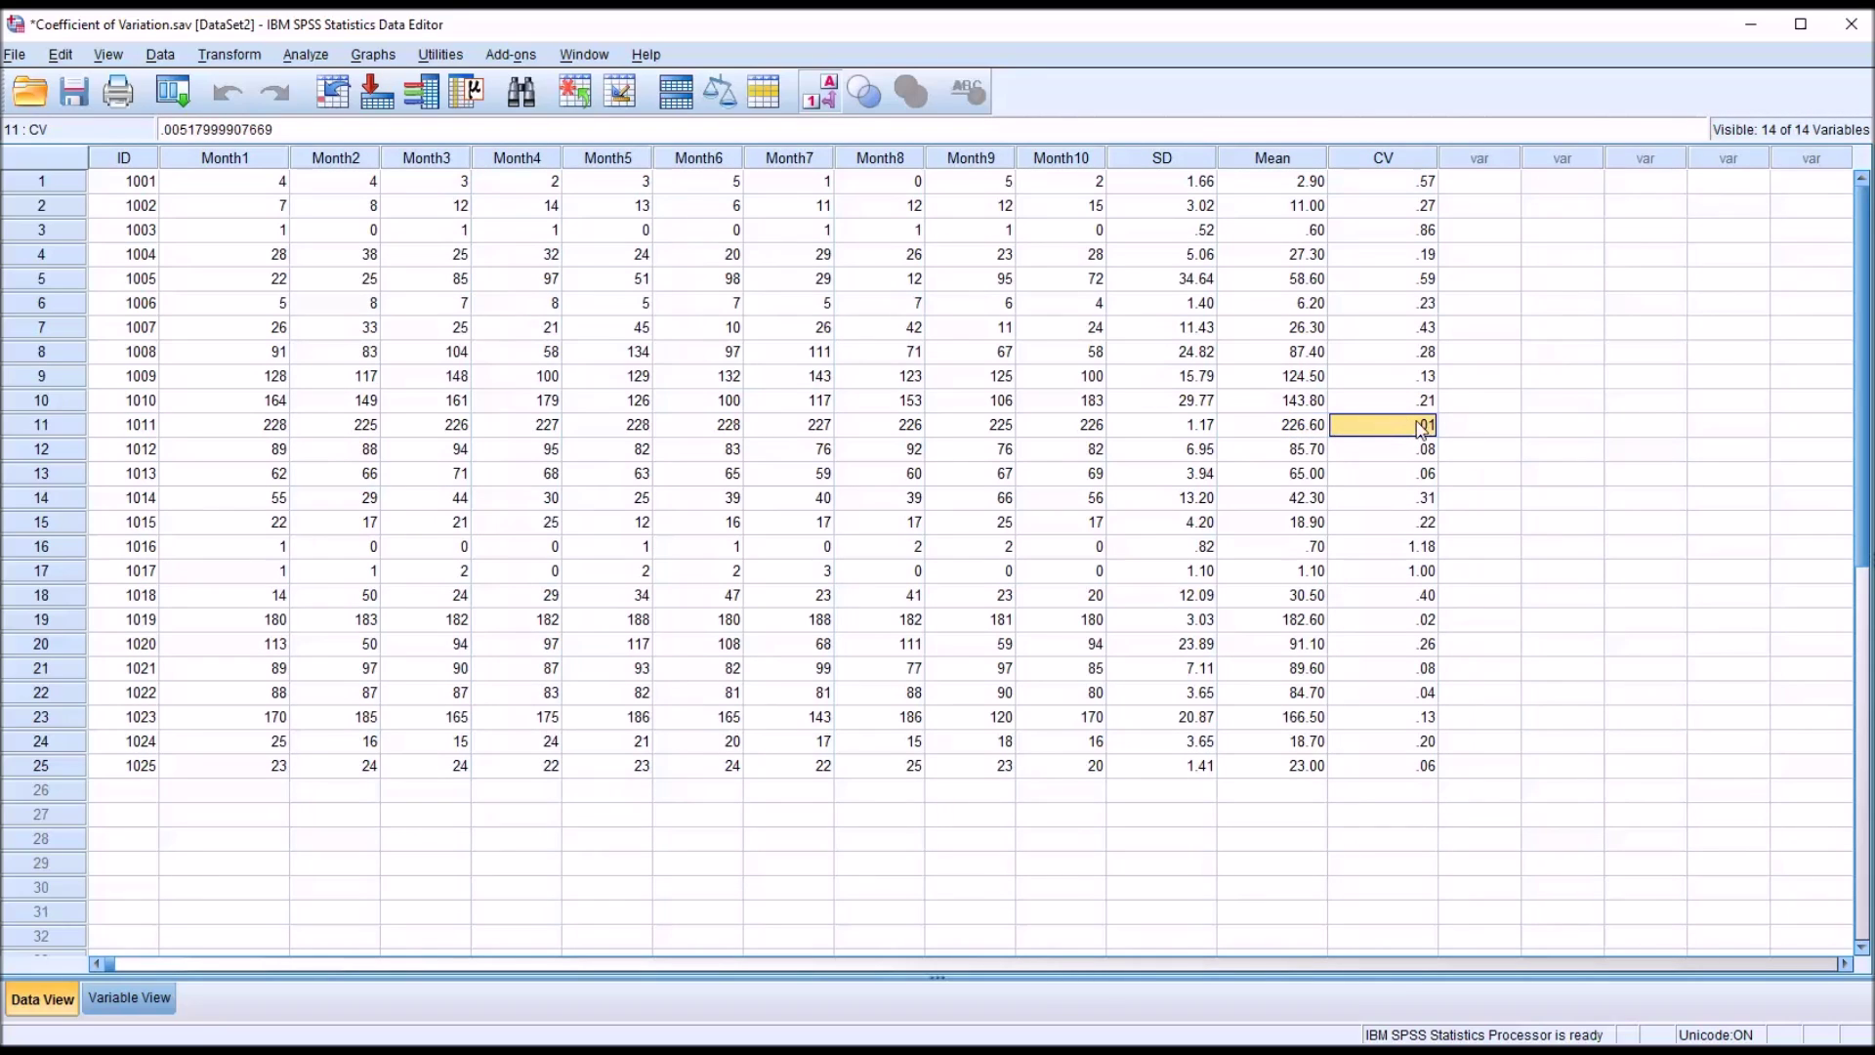
click(1157, 434)
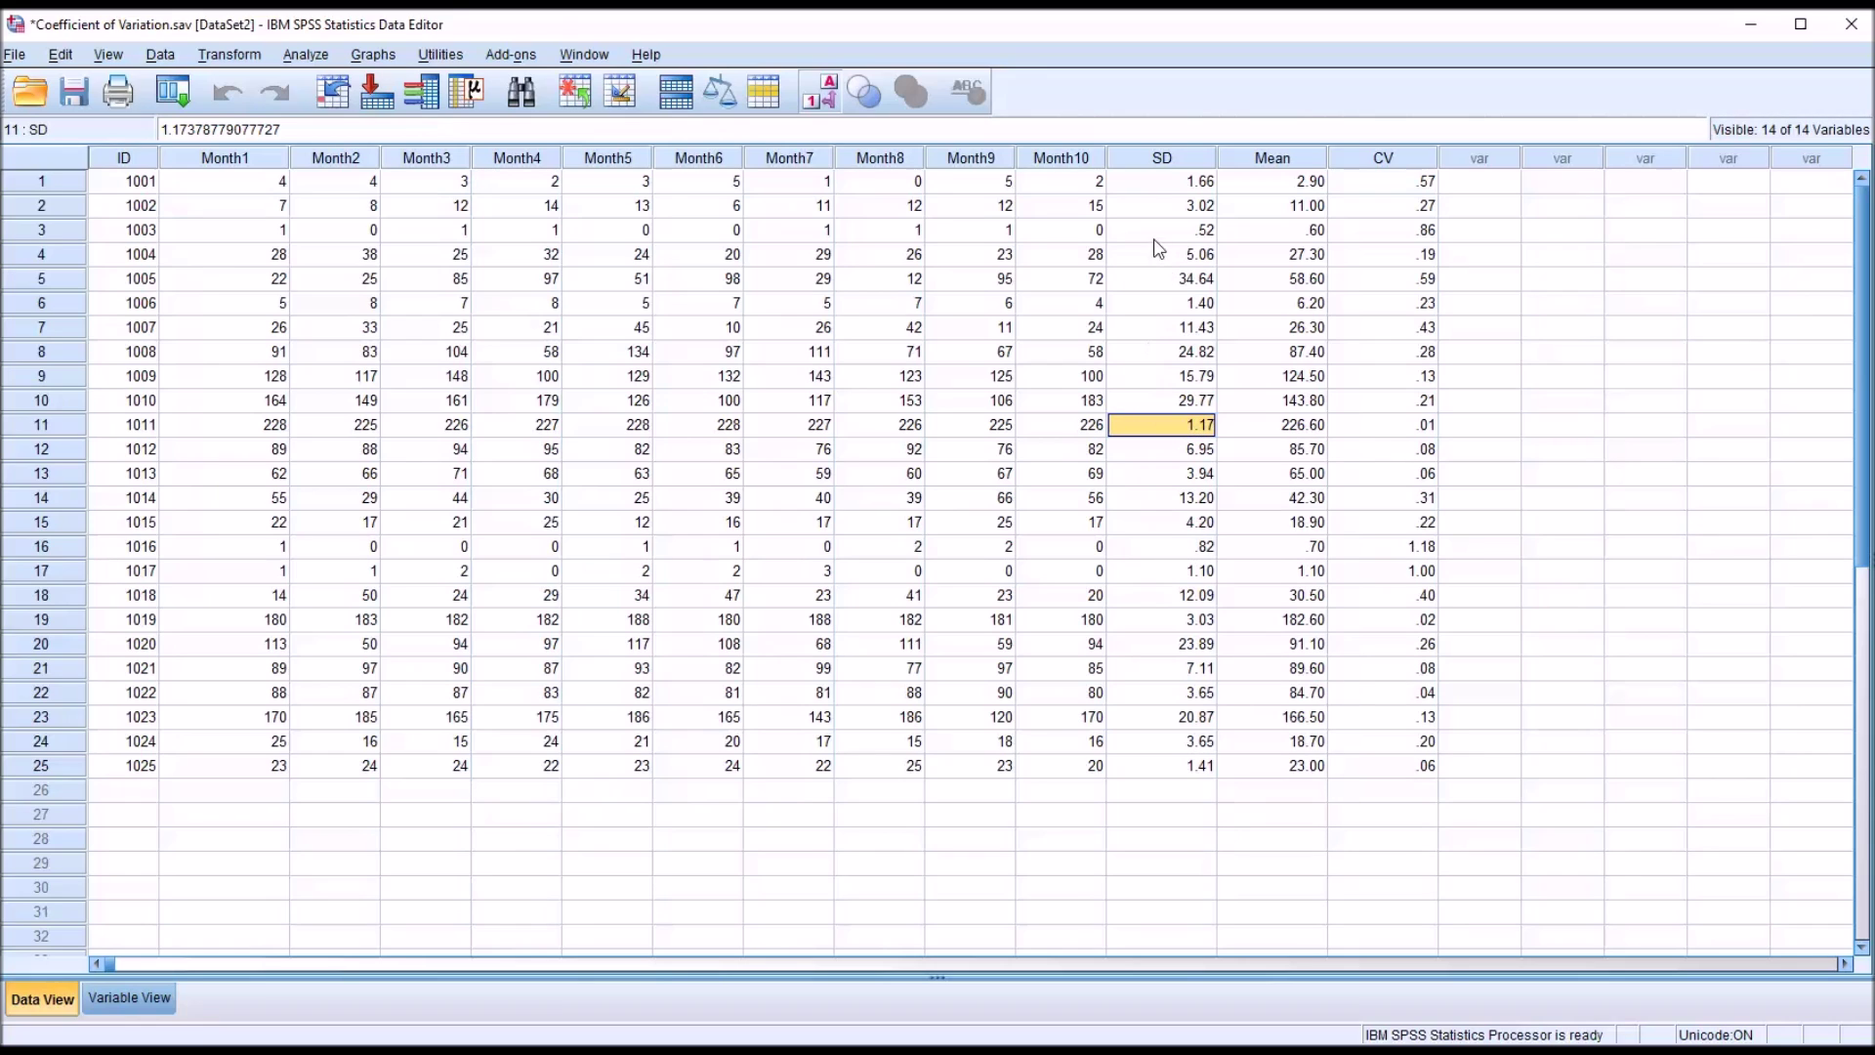
Compare standard deviations for participants 1001, 1006 and 1017, and recheck 1001's CV.
click(1150, 190)
click(1154, 304)
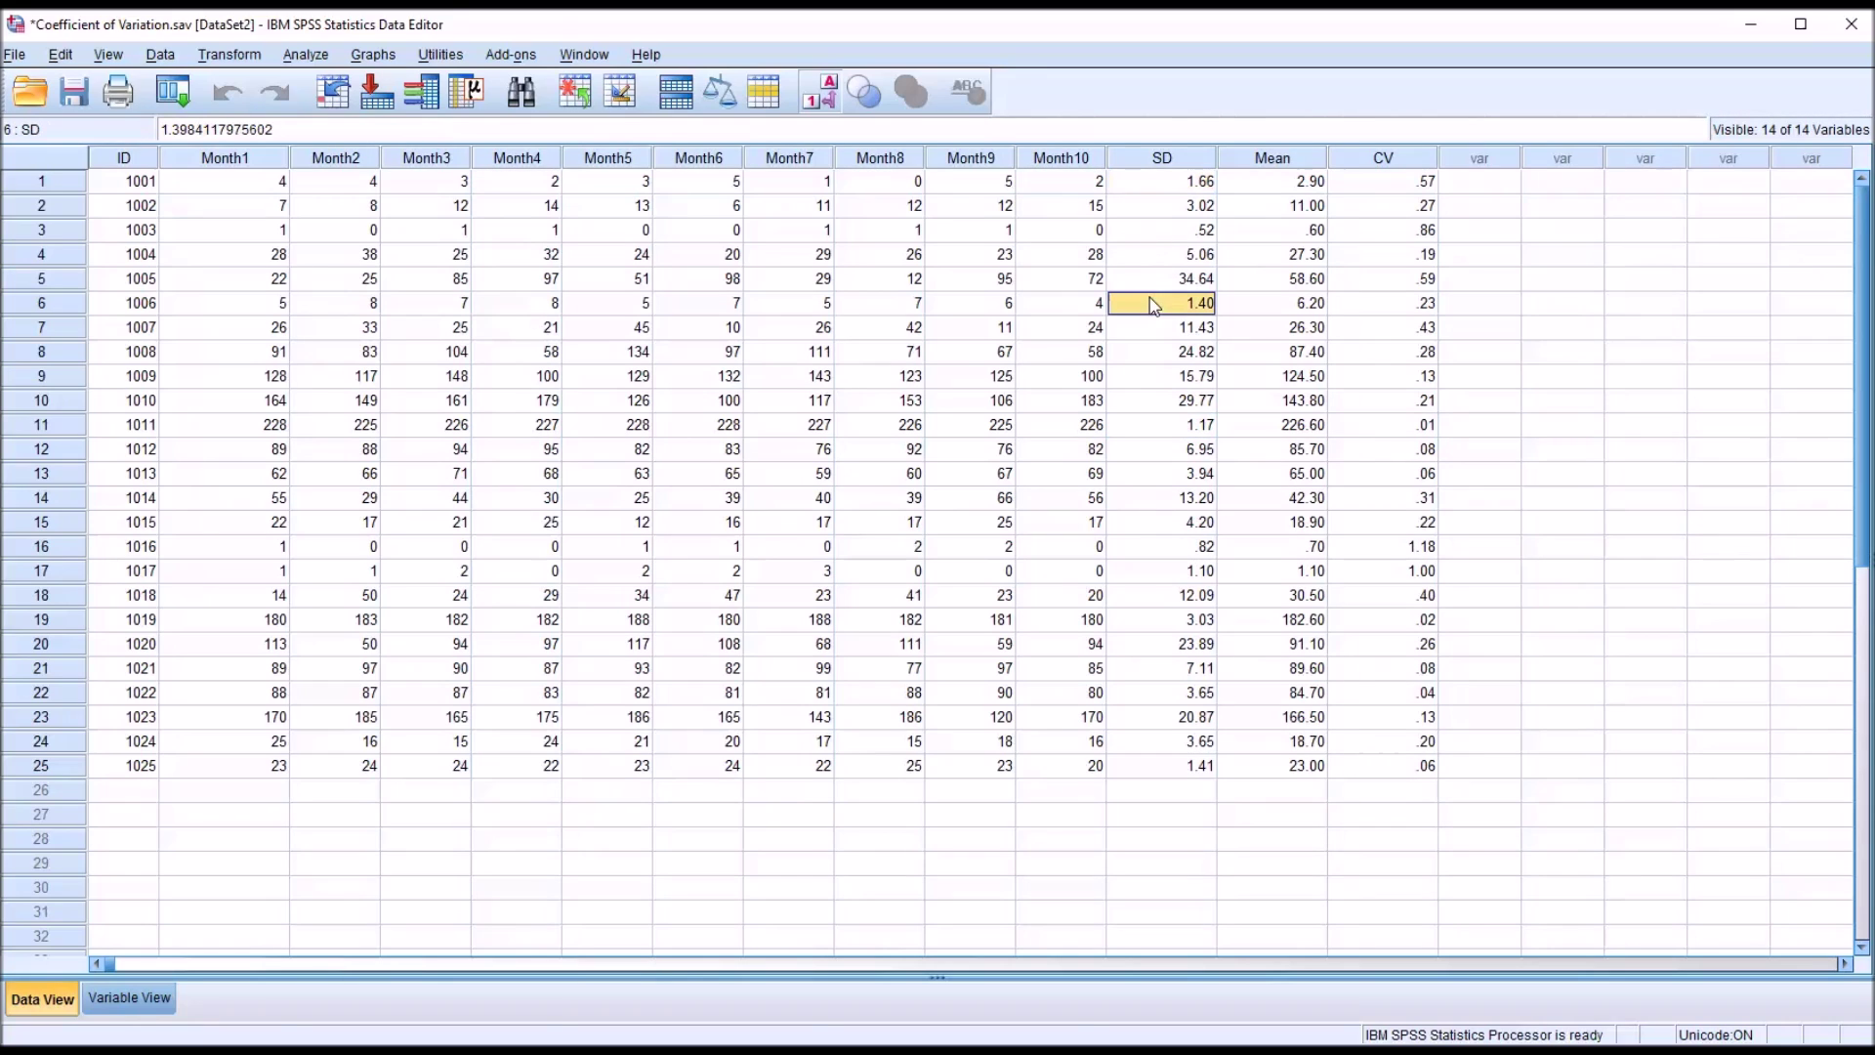
click(1179, 567)
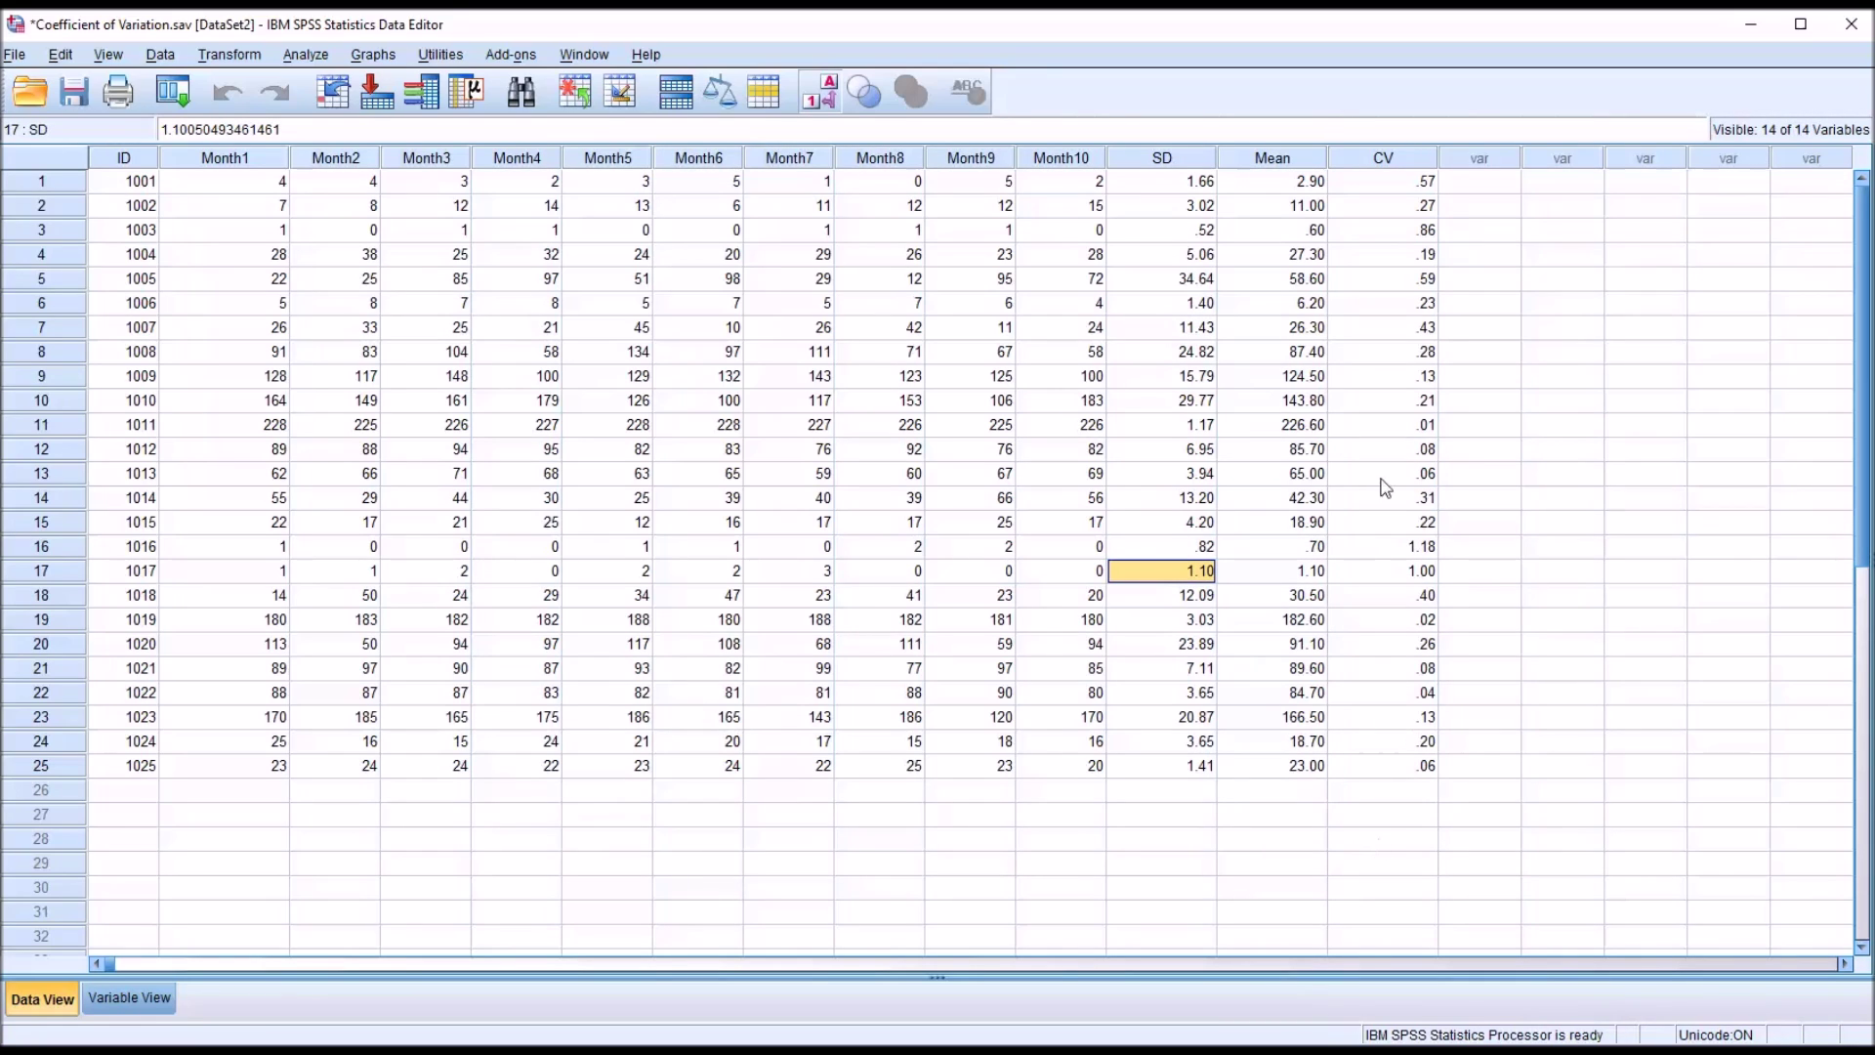
click(1382, 183)
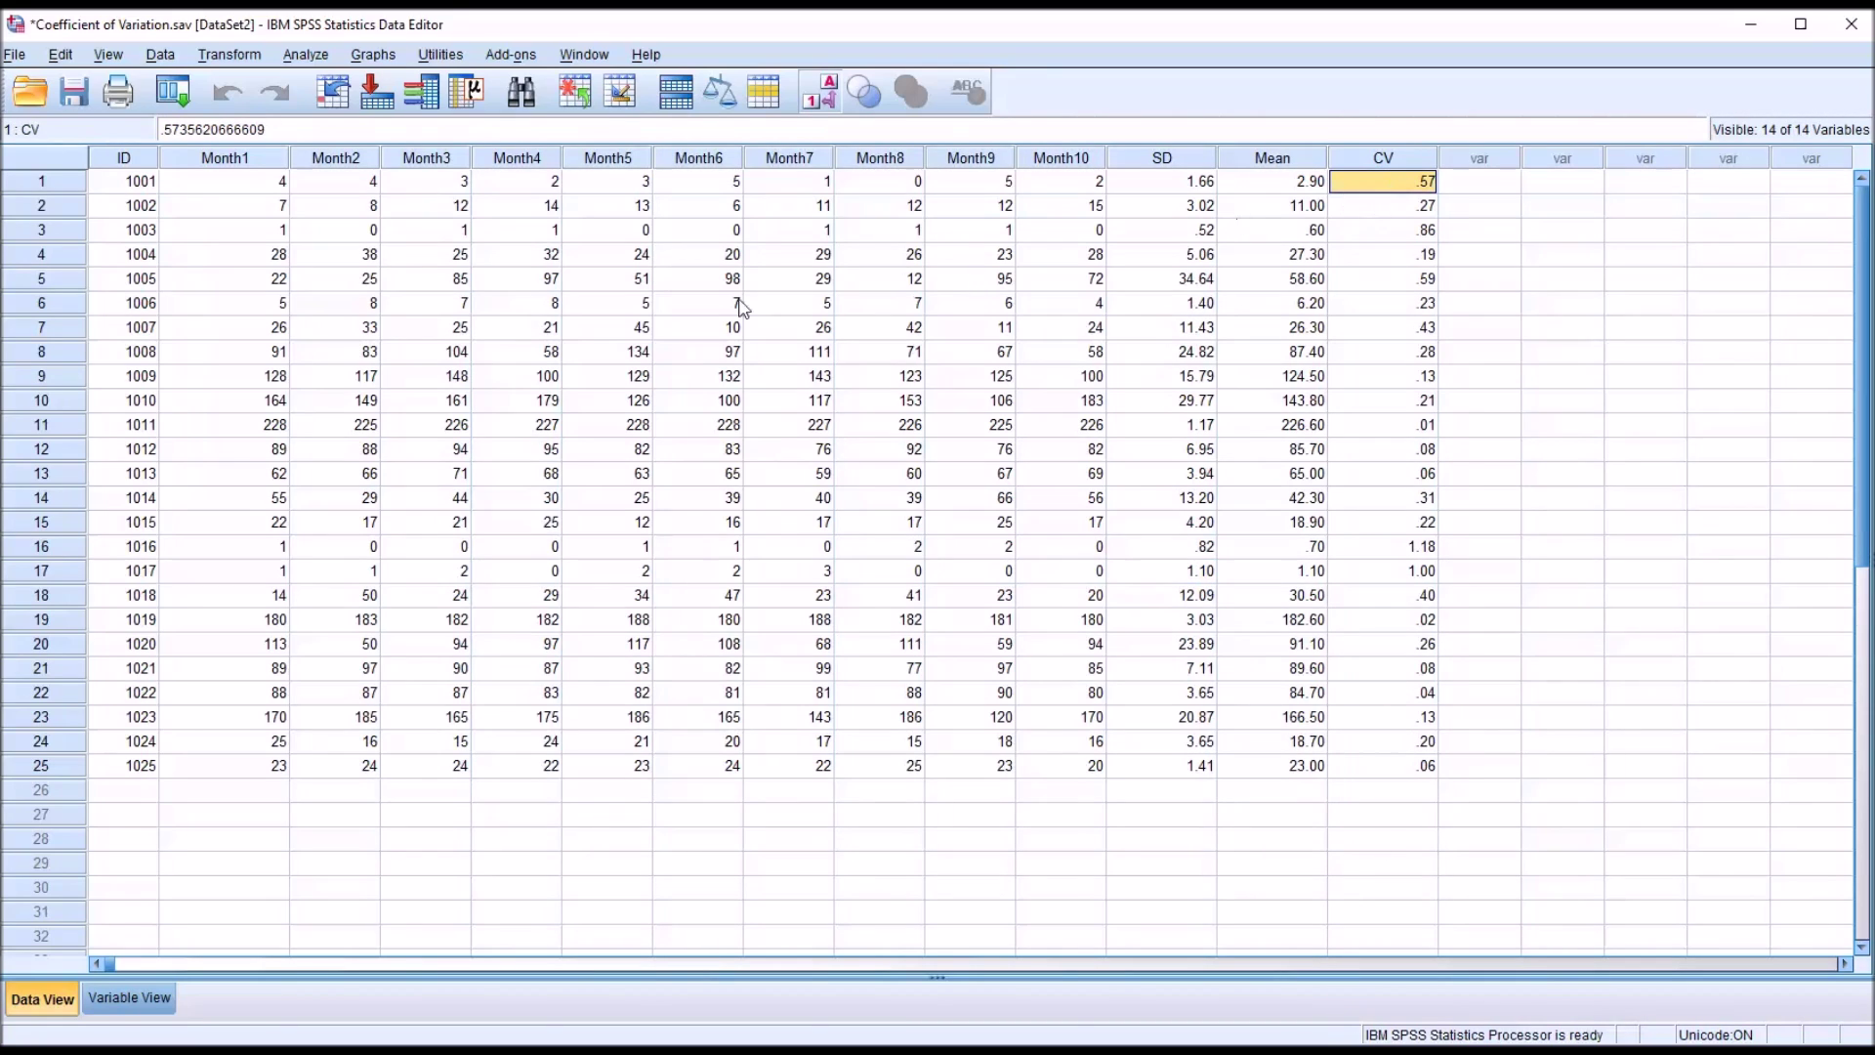
click(223, 63)
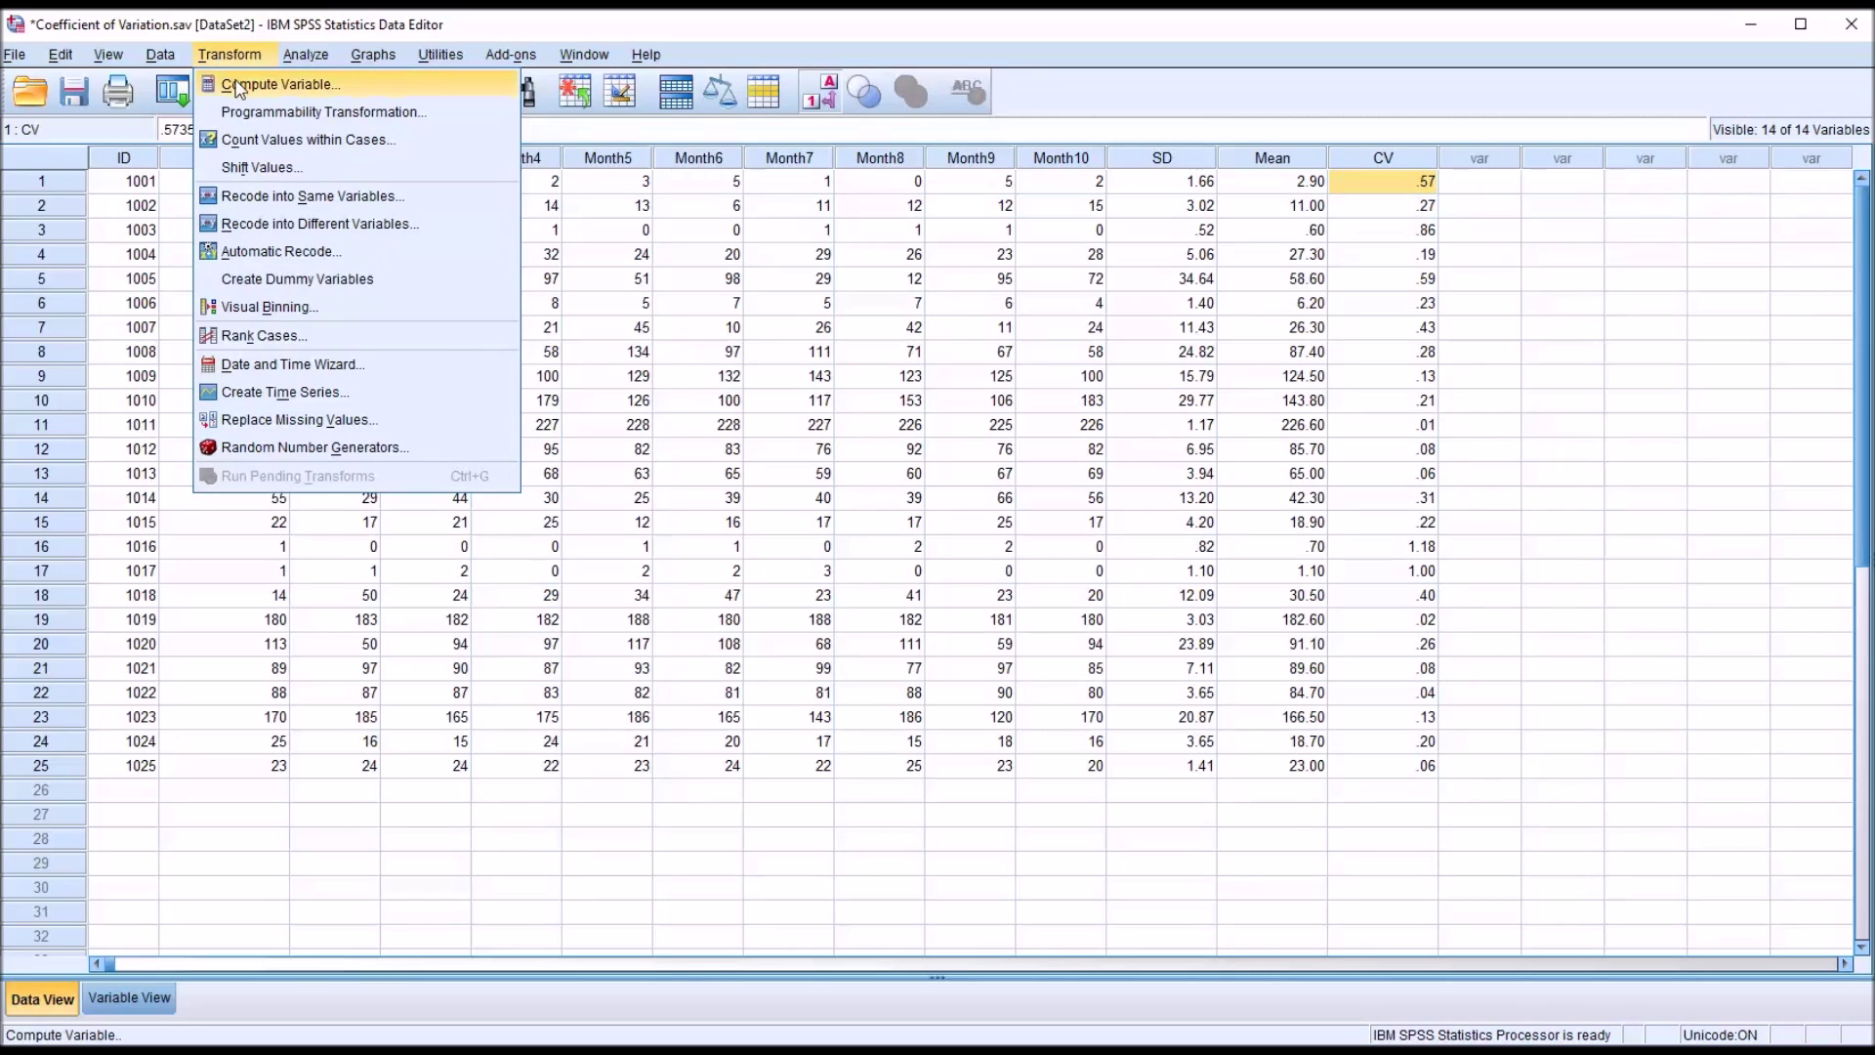
Clear the Cfvar expression, name the target CV1 and compute it as SD / Mean.
click(278, 84)
drag(1111, 343, 1624, 375)
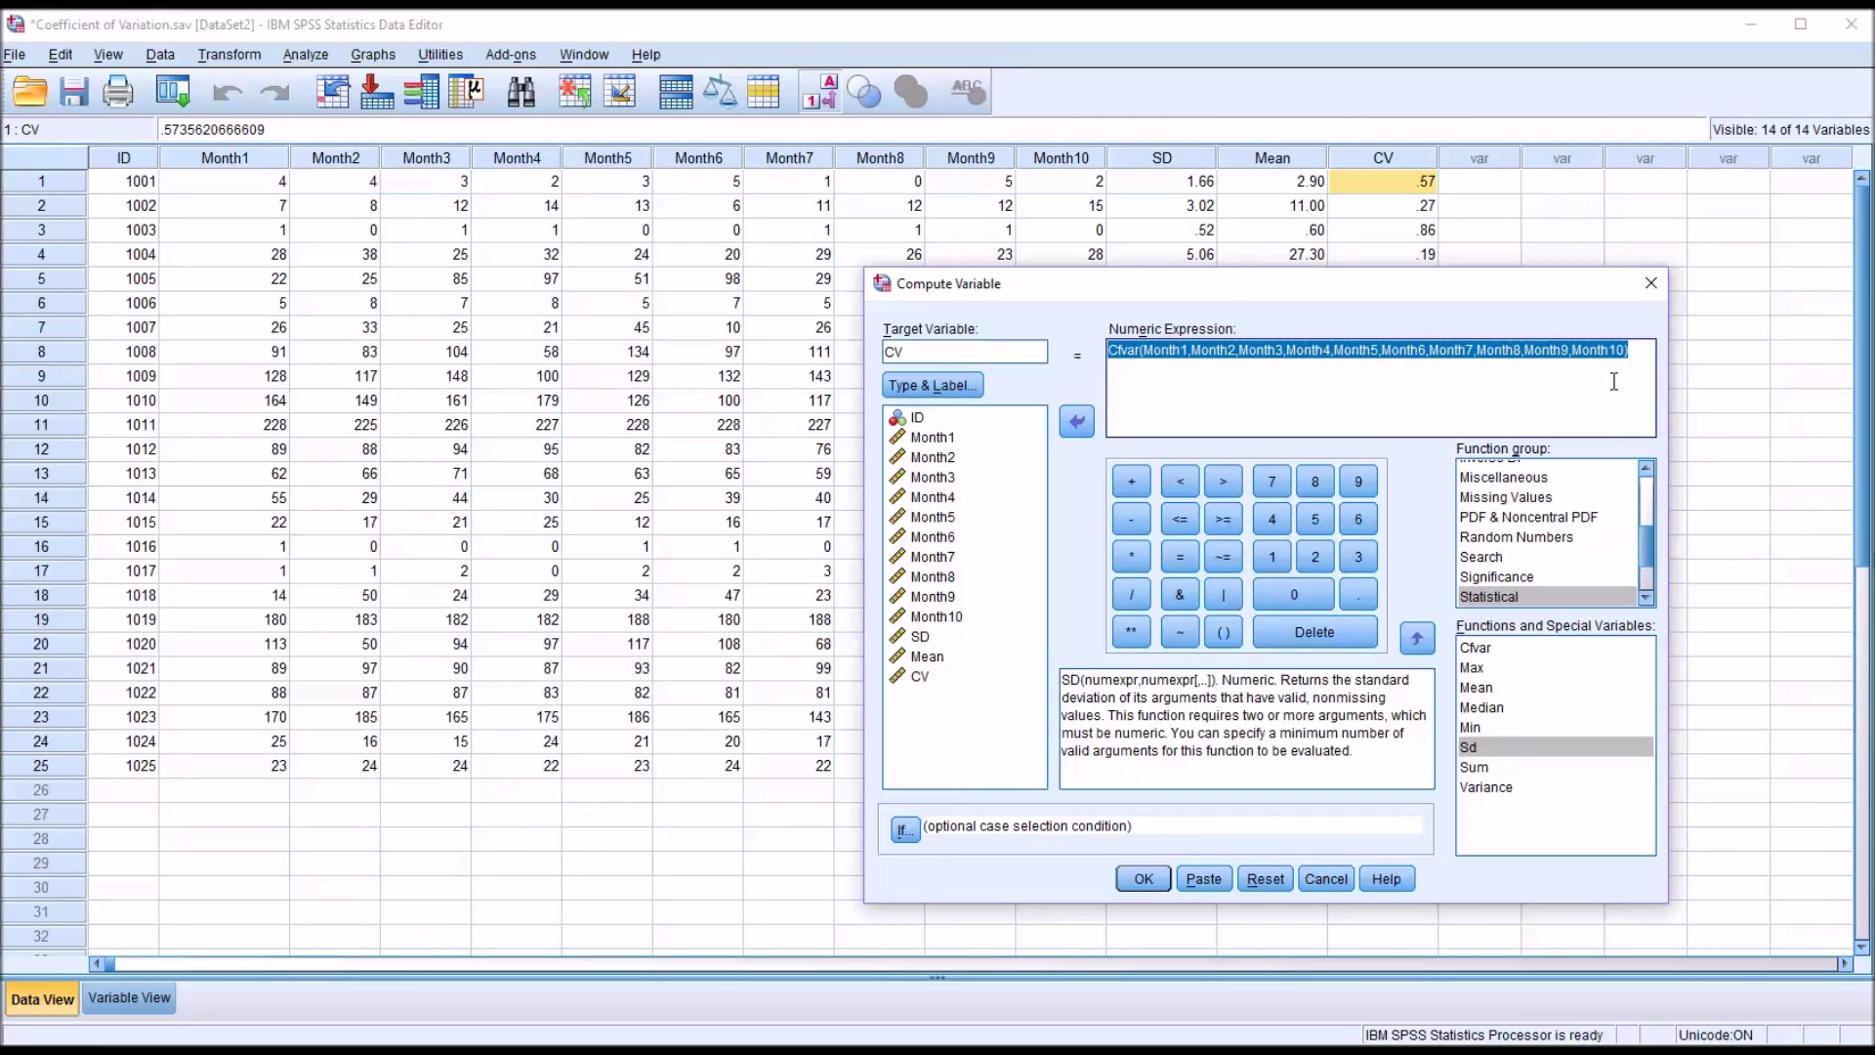
key(Delete)
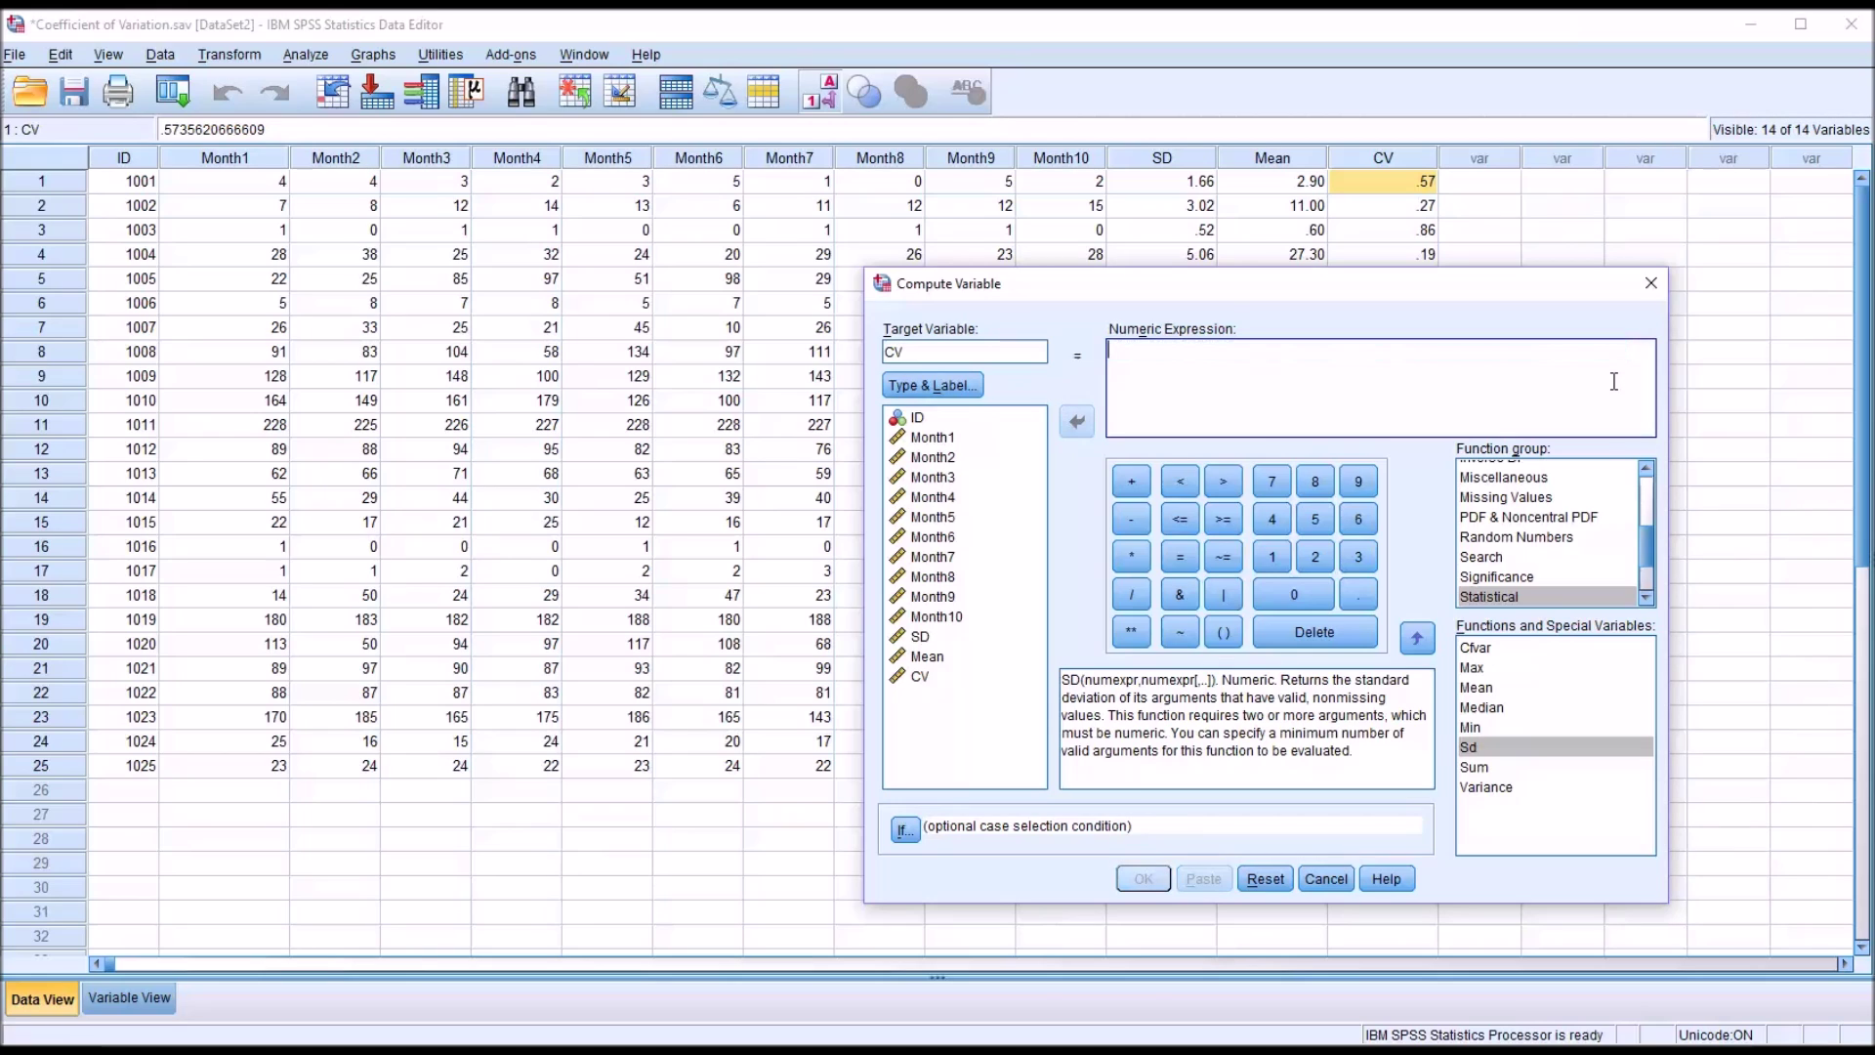
click(933, 355)
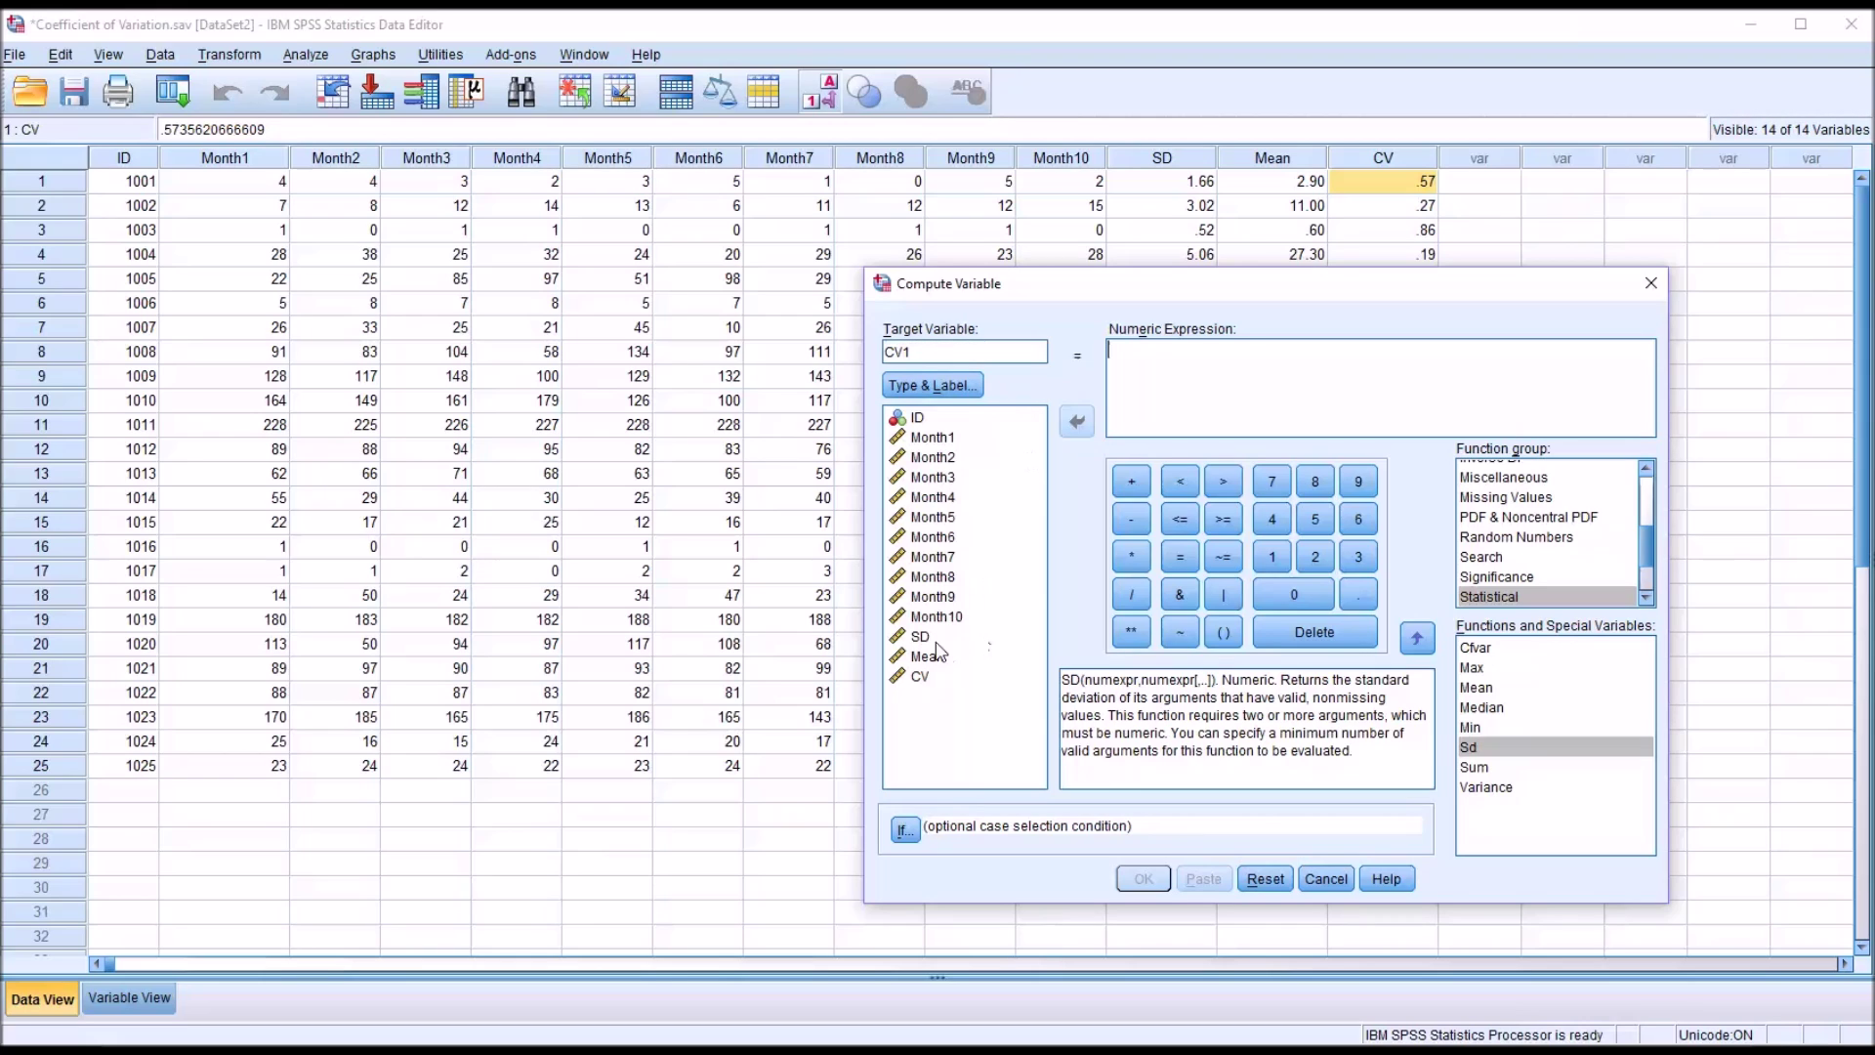
click(920, 642)
click(1130, 369)
text(SD)
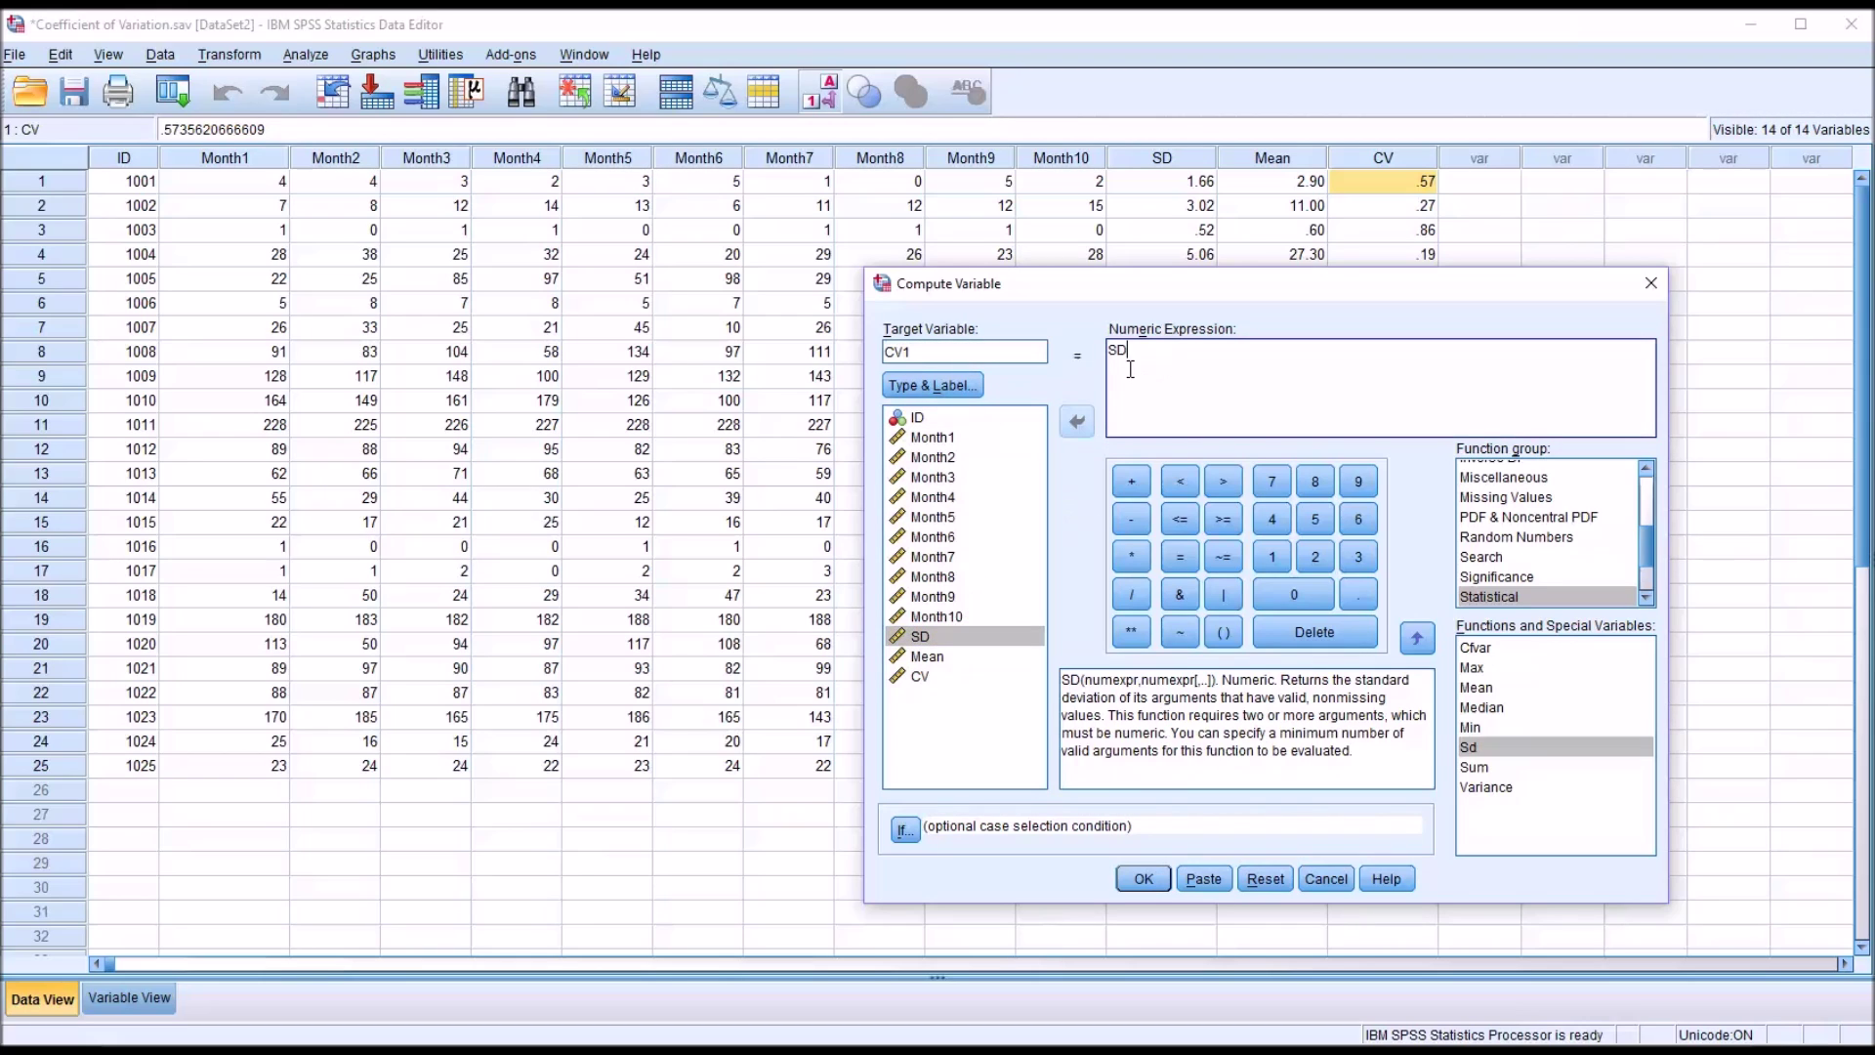
click(1131, 593)
click(927, 656)
click(1076, 421)
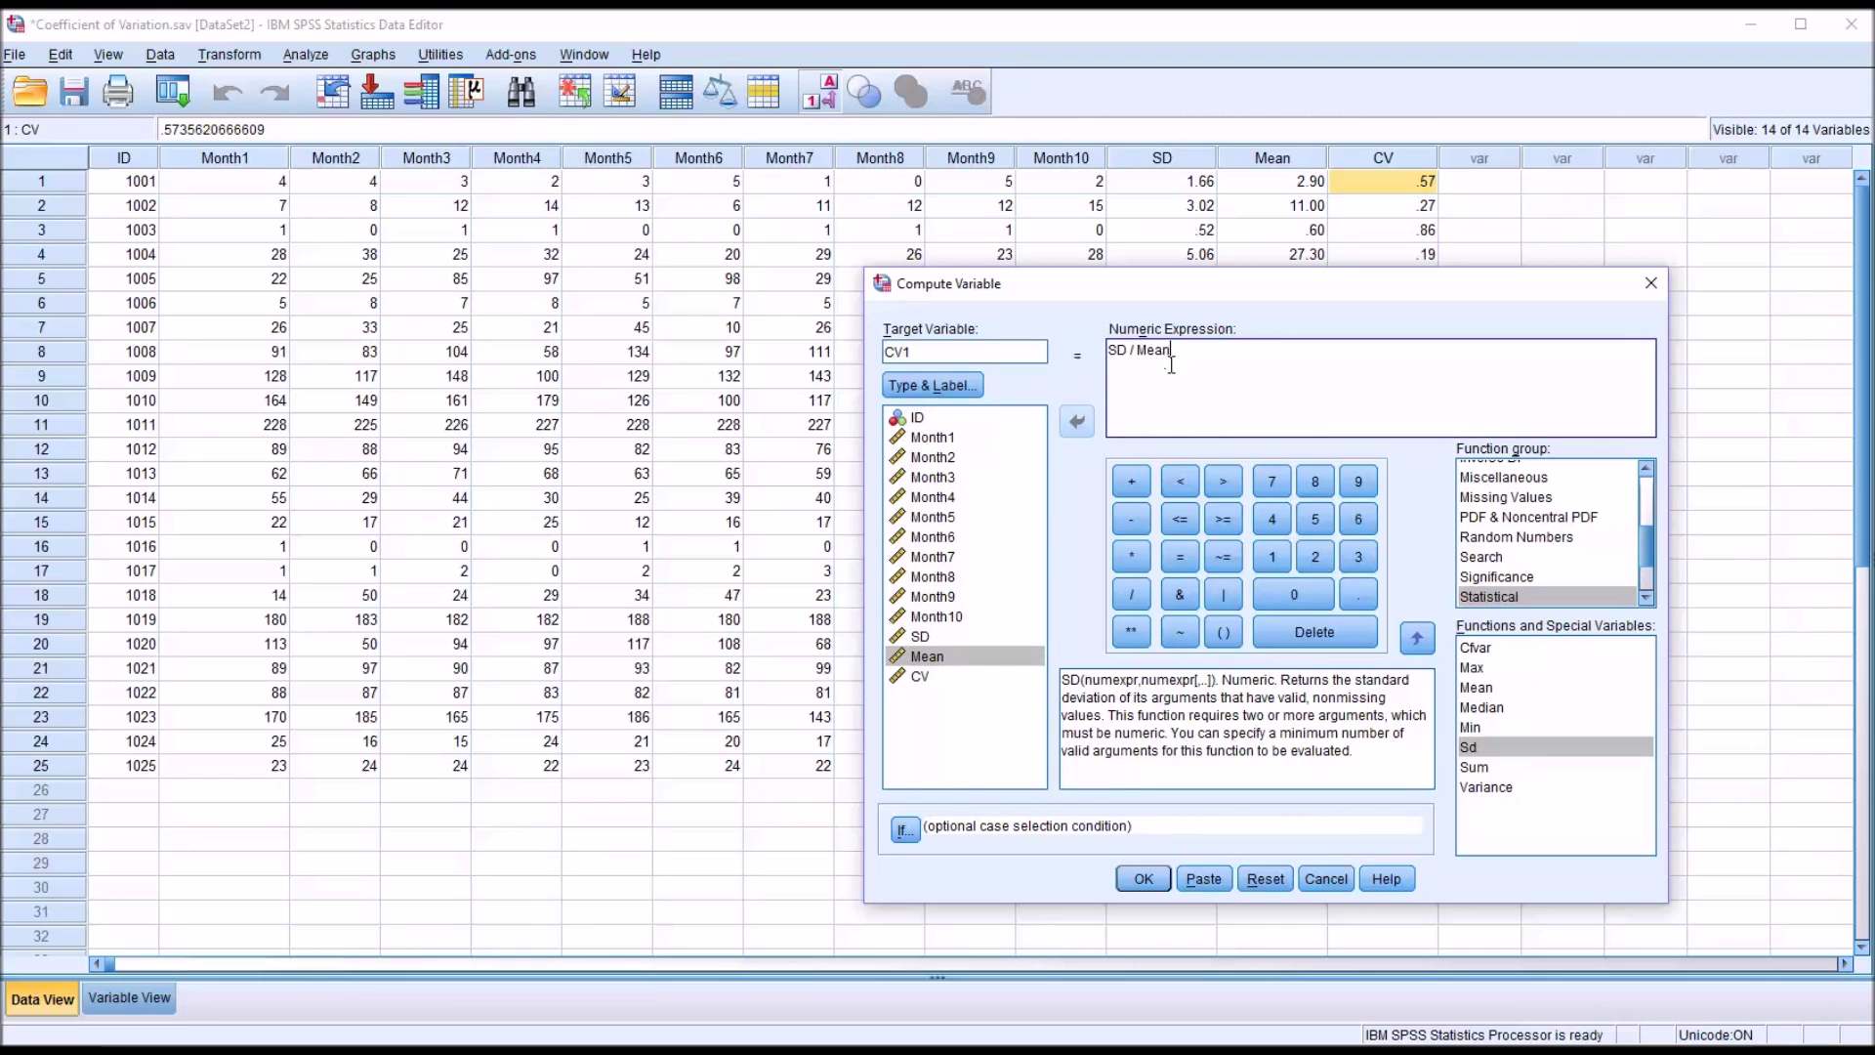
click(1143, 878)
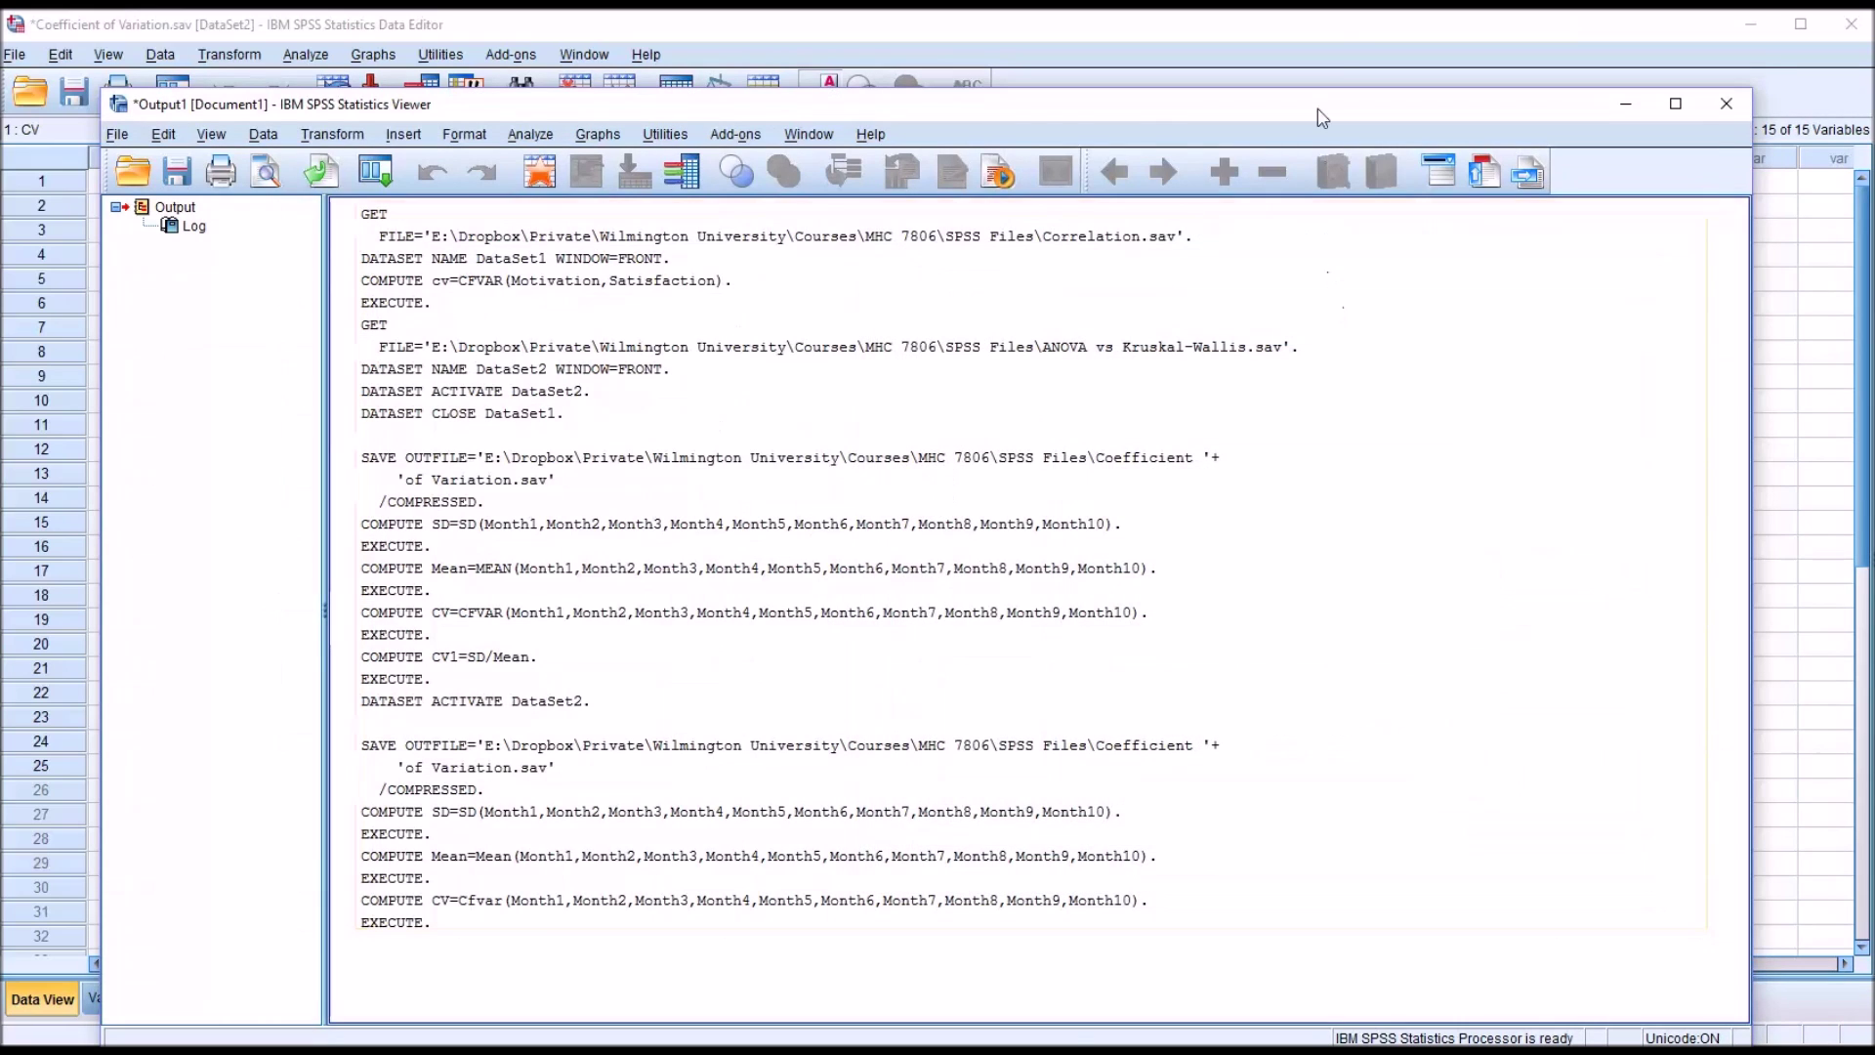
click(1341, 31)
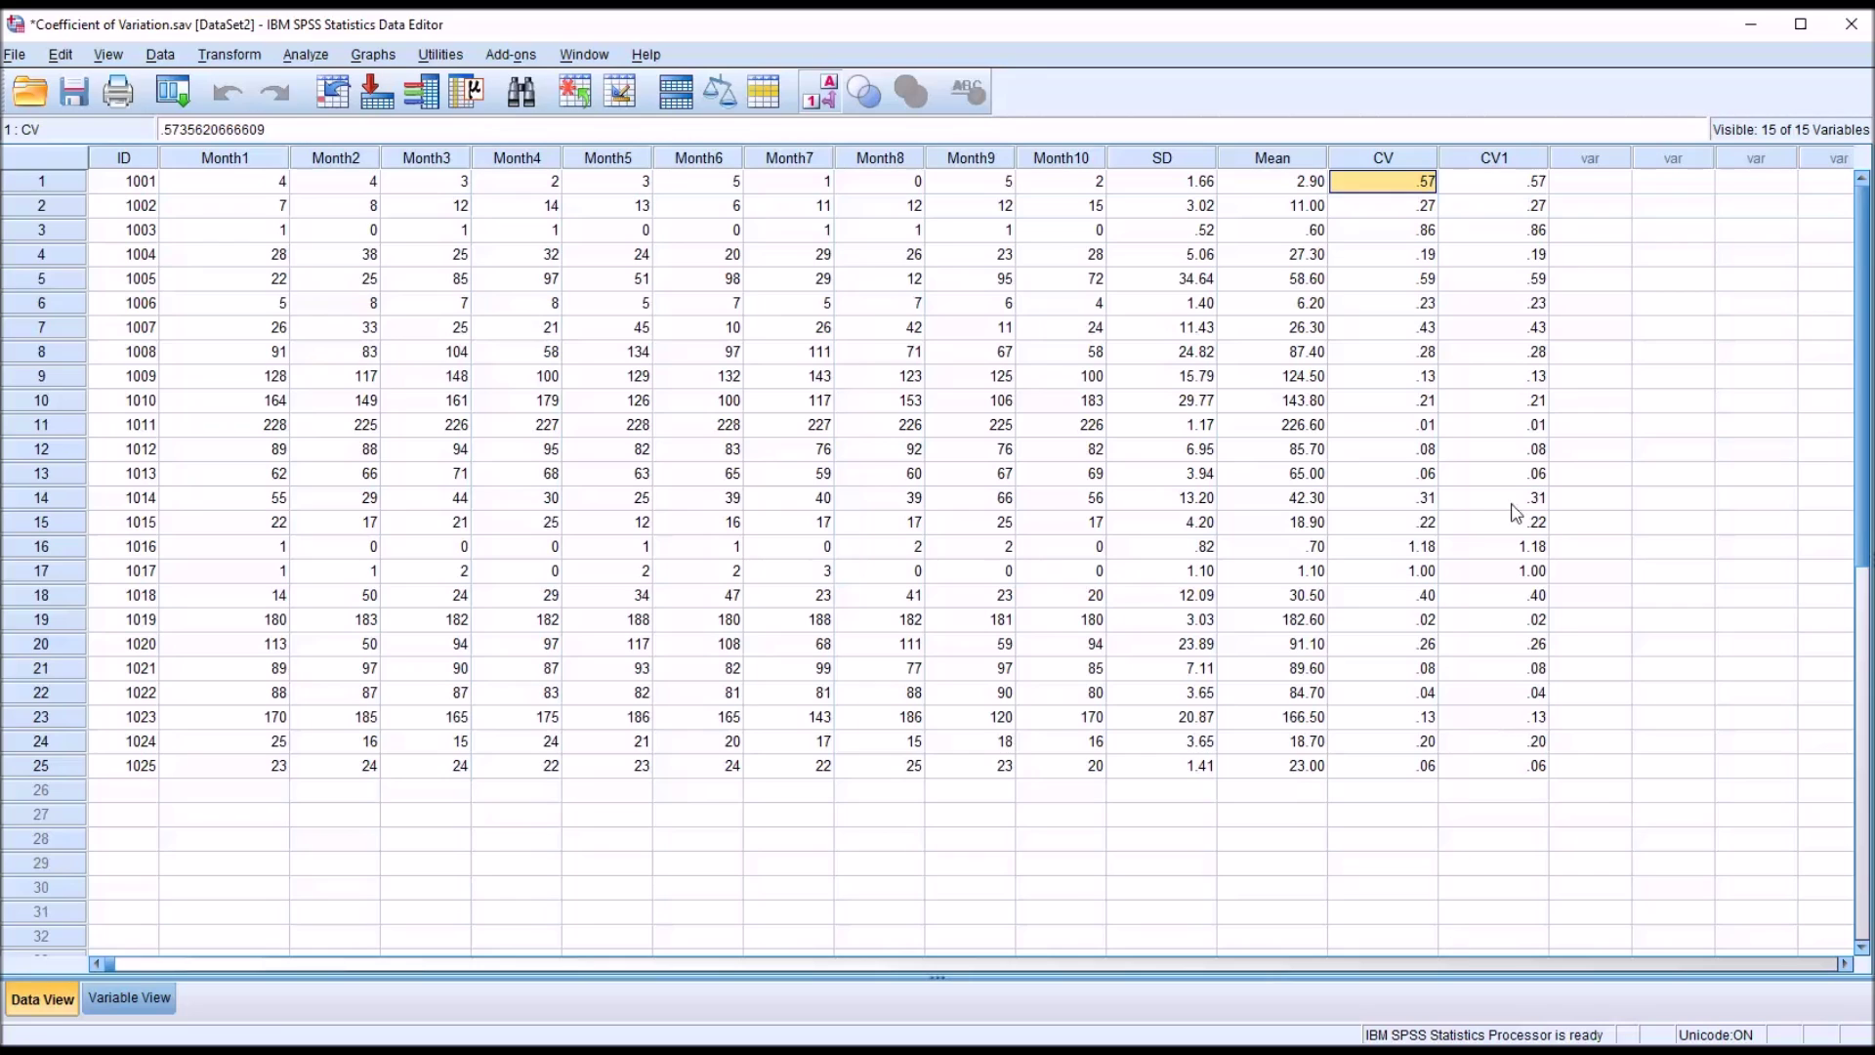
drag(1480, 181, 1485, 754)
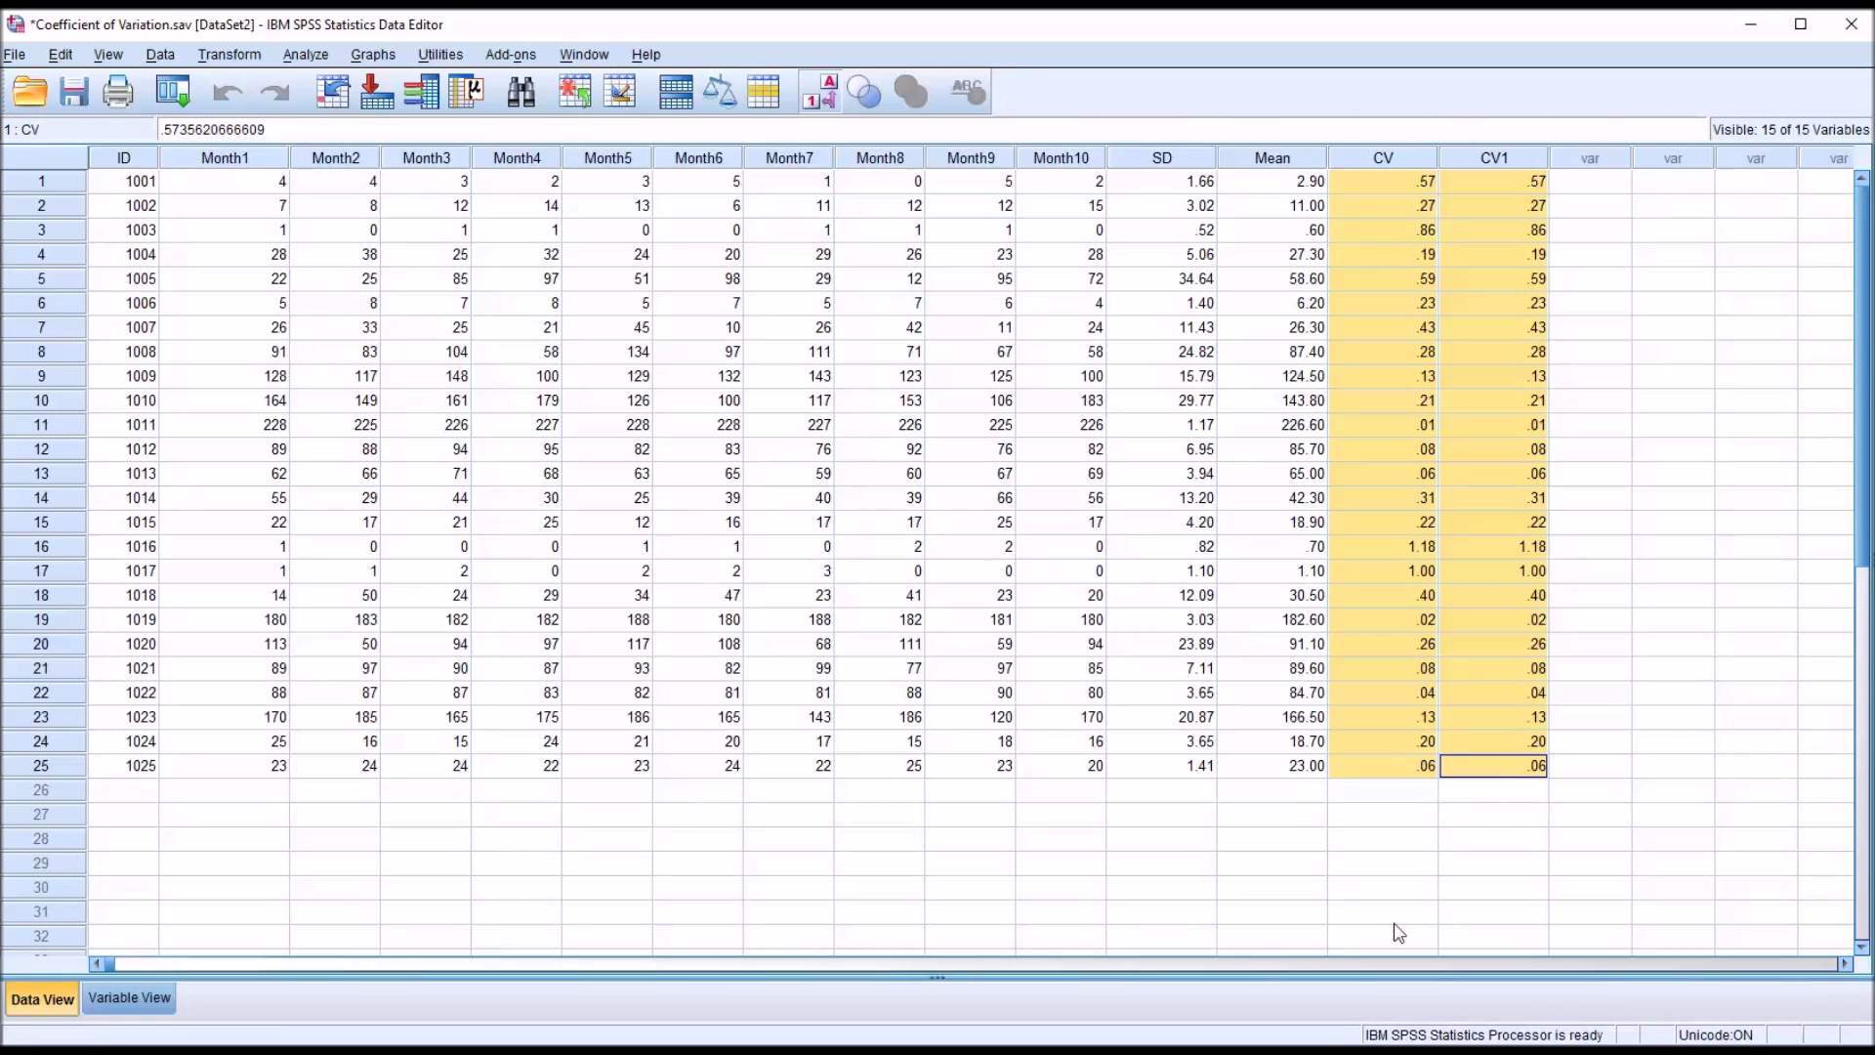
click(1568, 189)
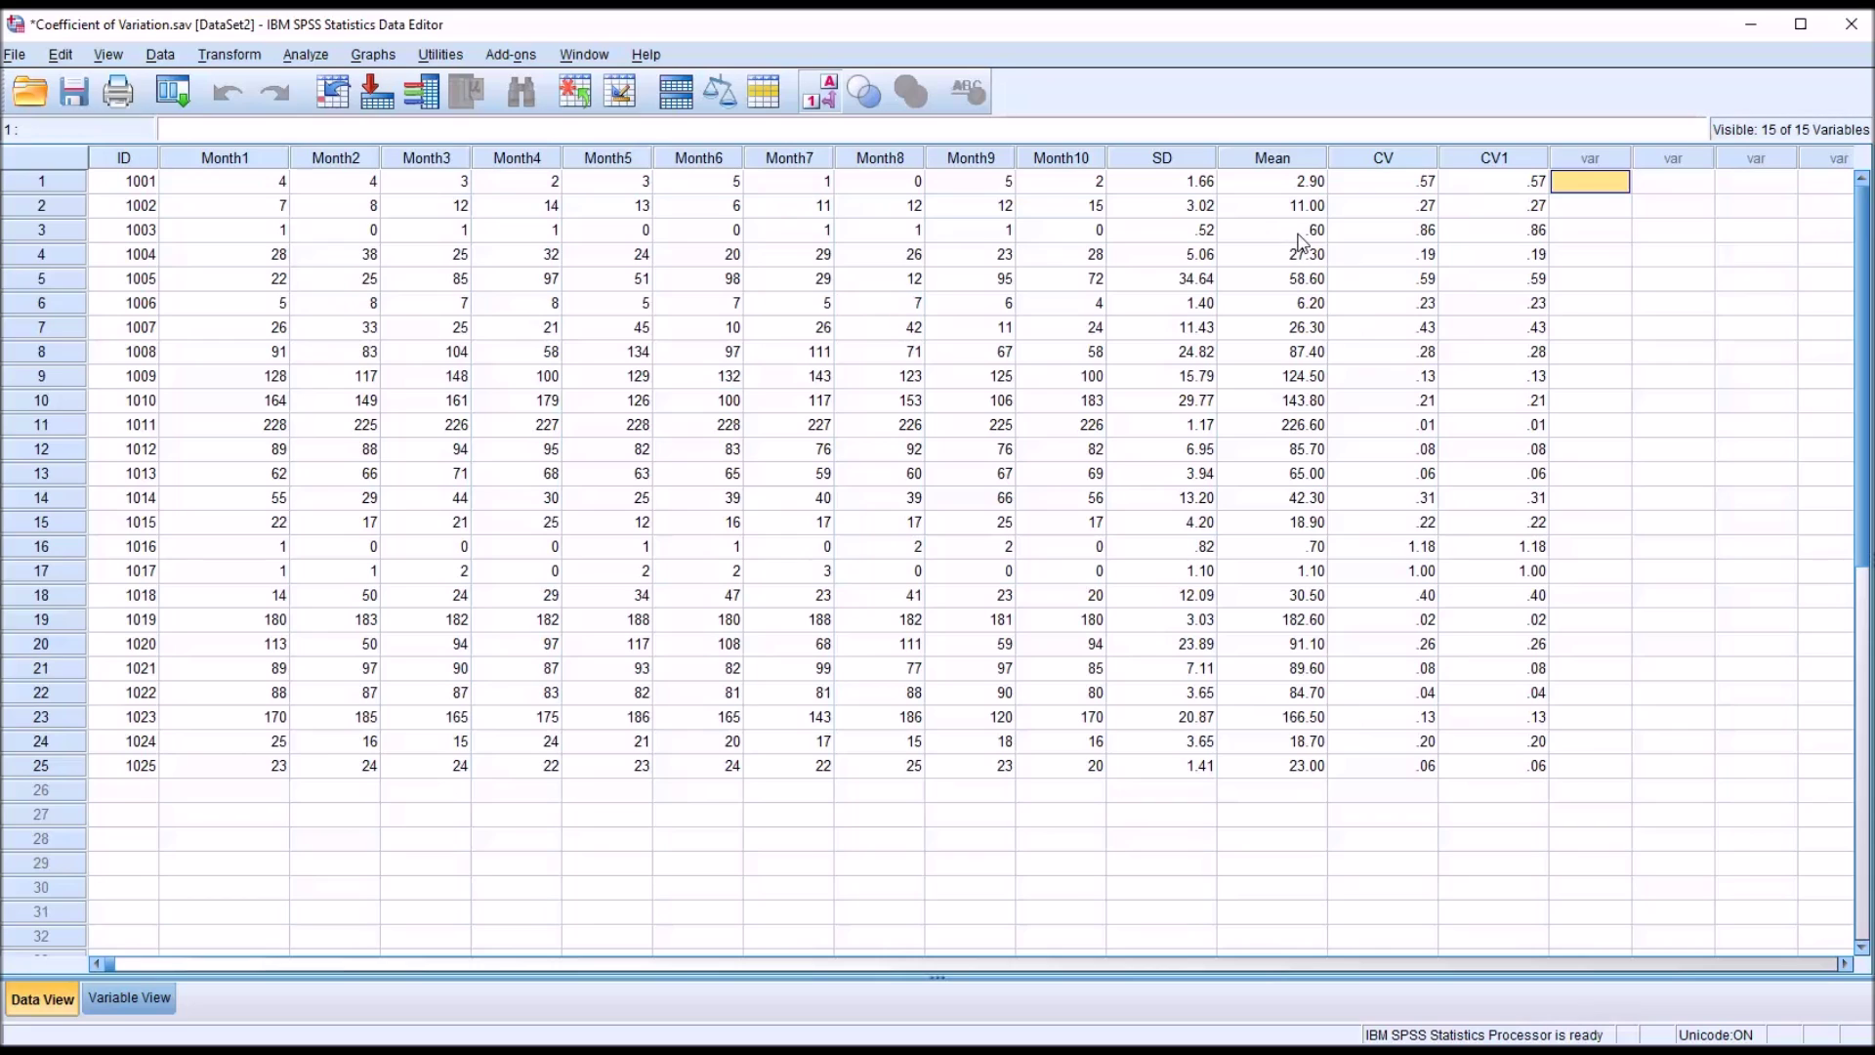
click(1270, 185)
drag(1270, 185, 1303, 769)
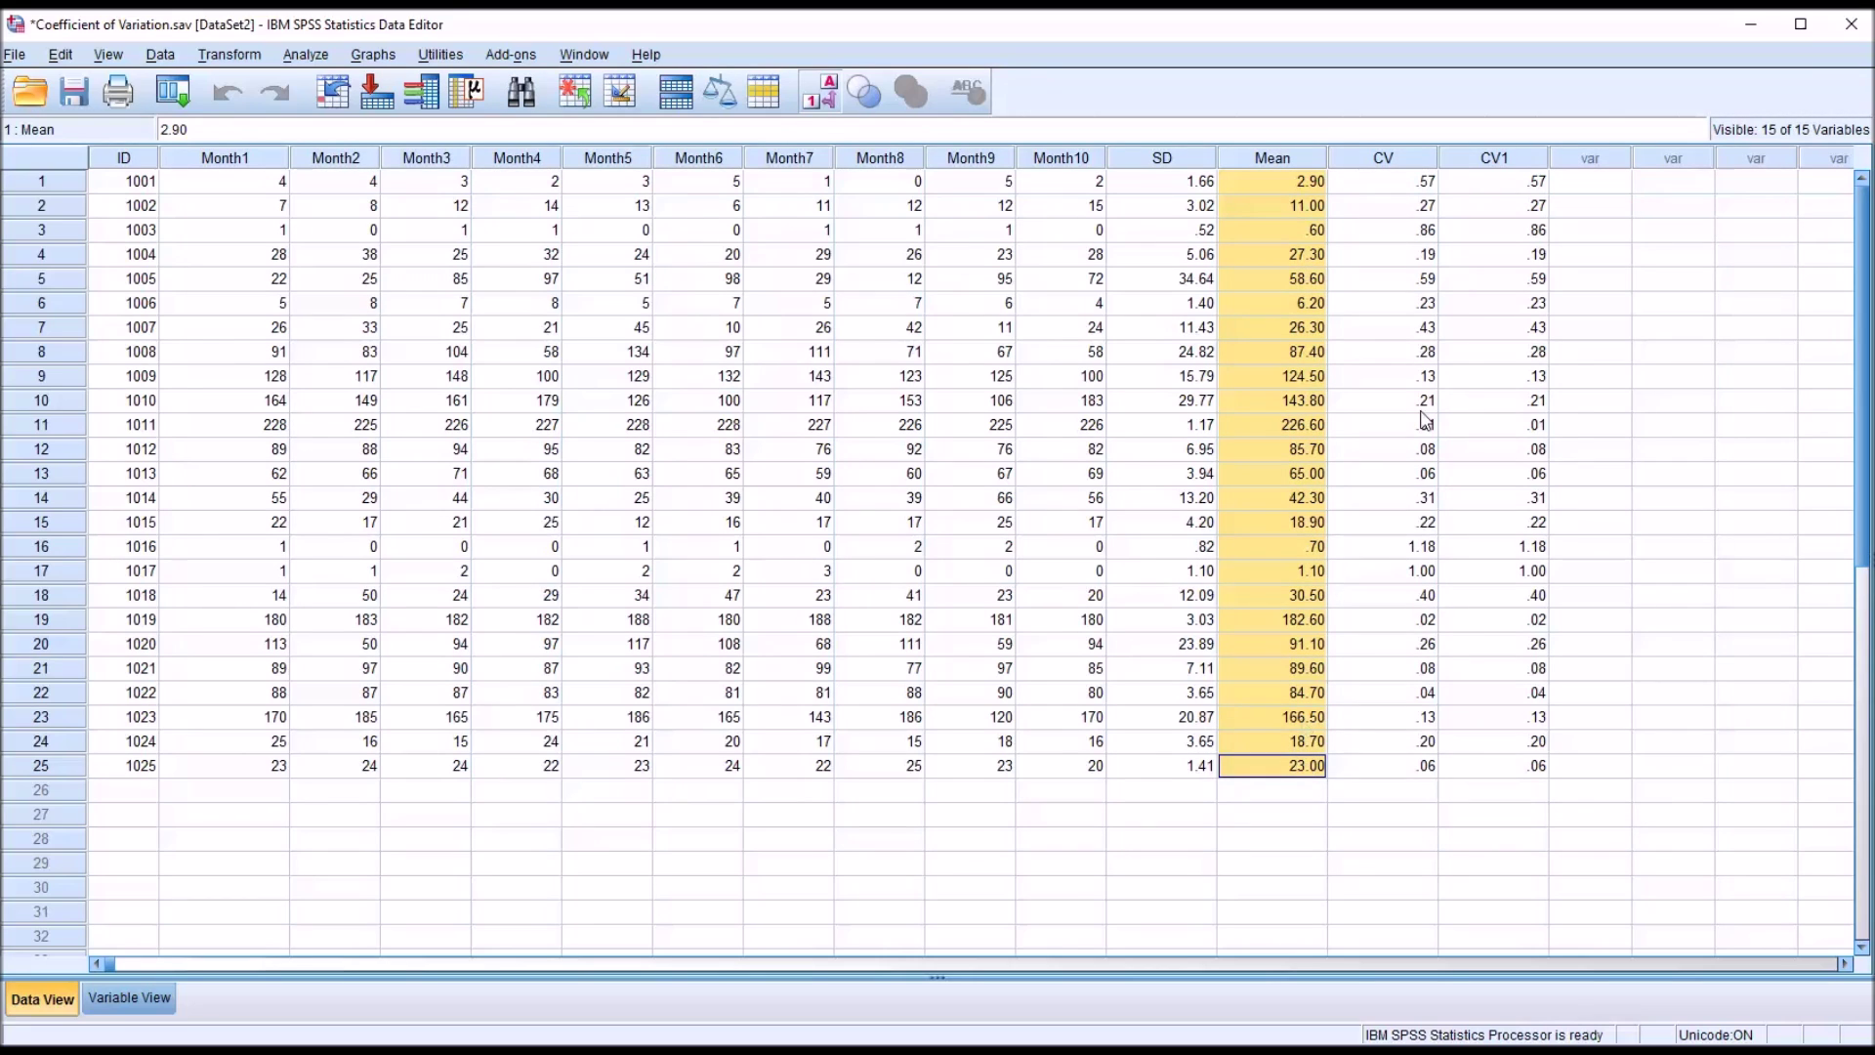
click(1582, 184)
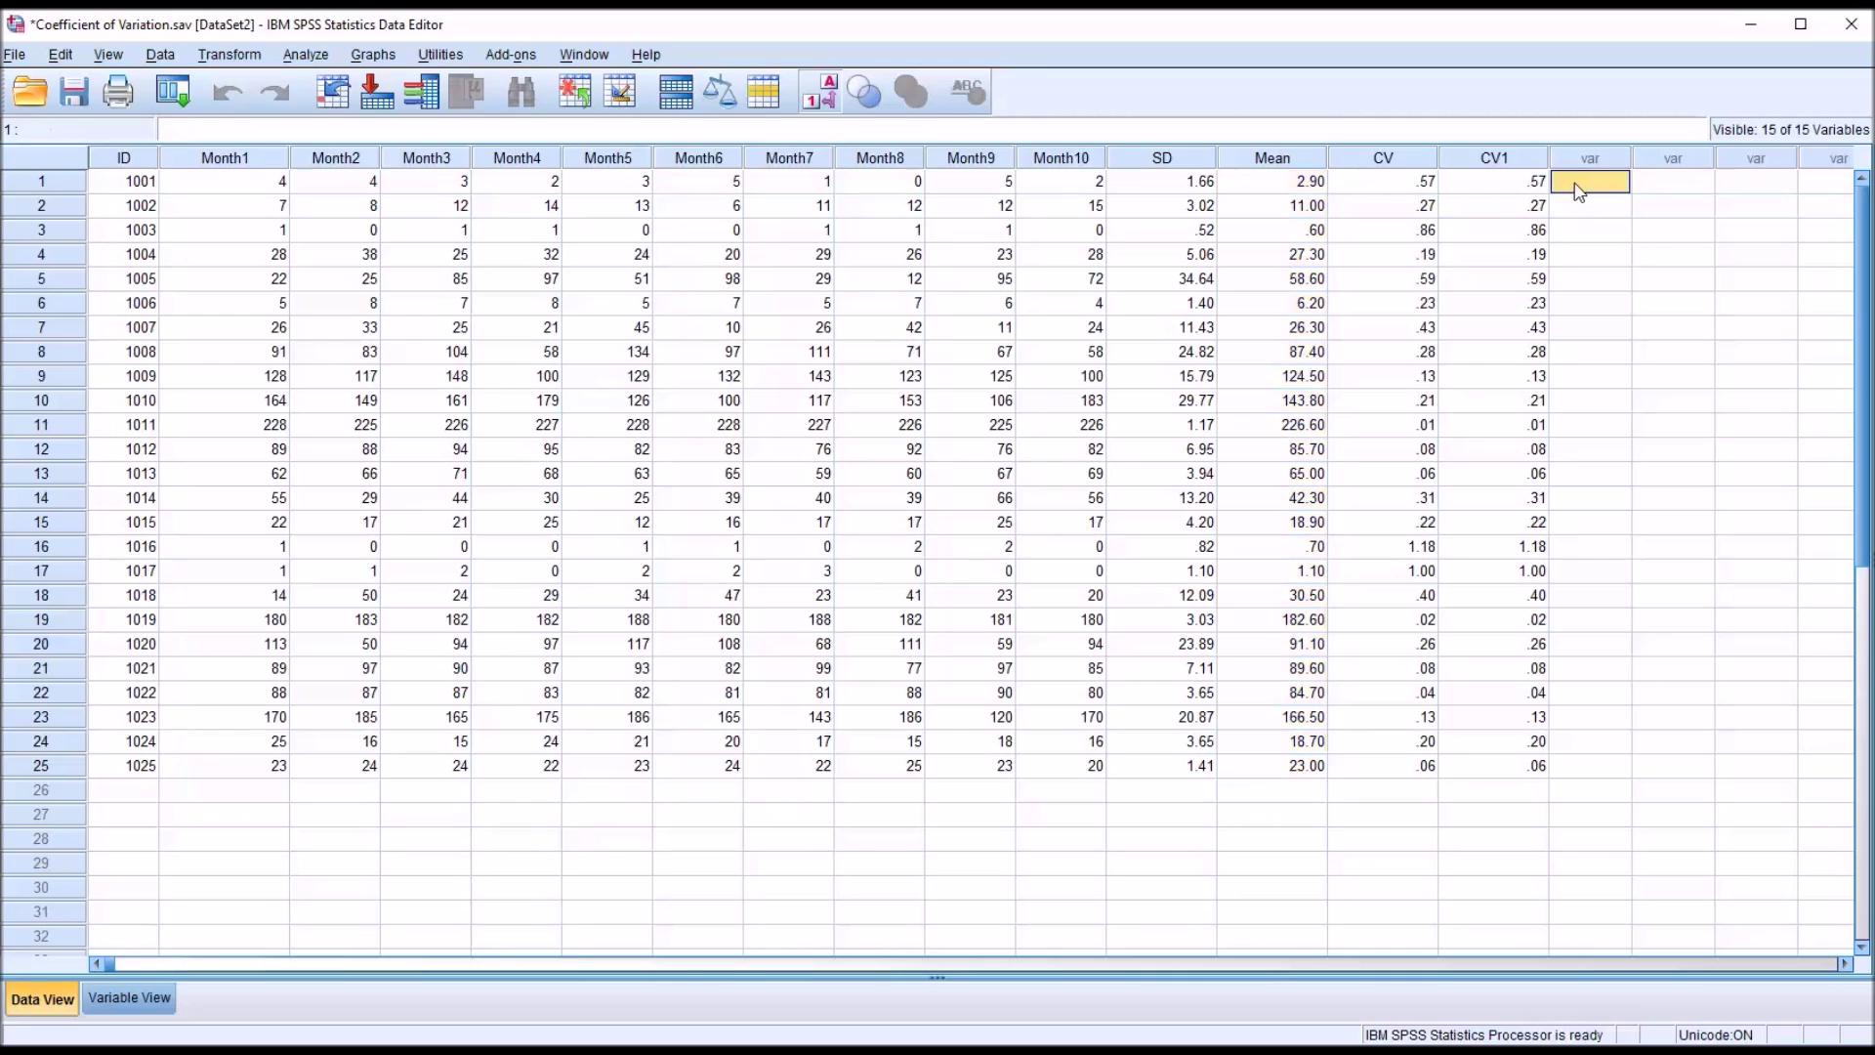
click(1061, 187)
click(1042, 209)
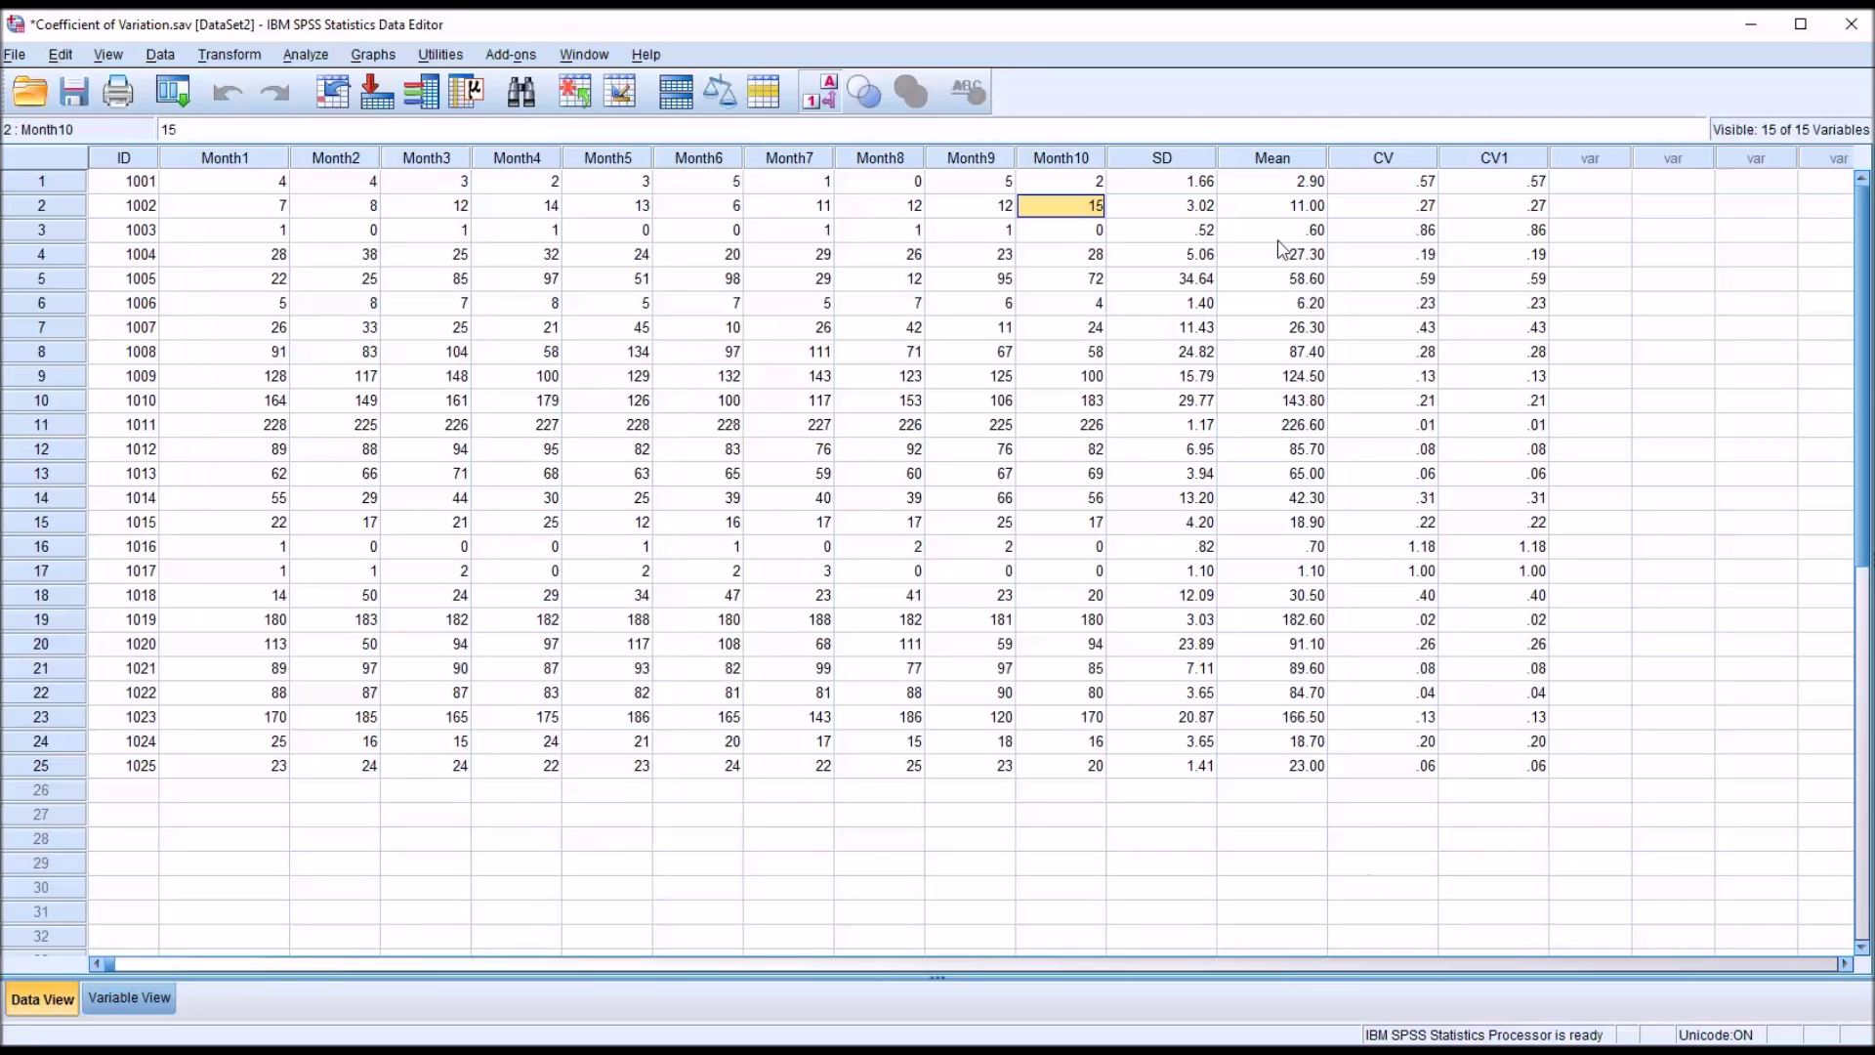
drag(1248, 181, 1259, 771)
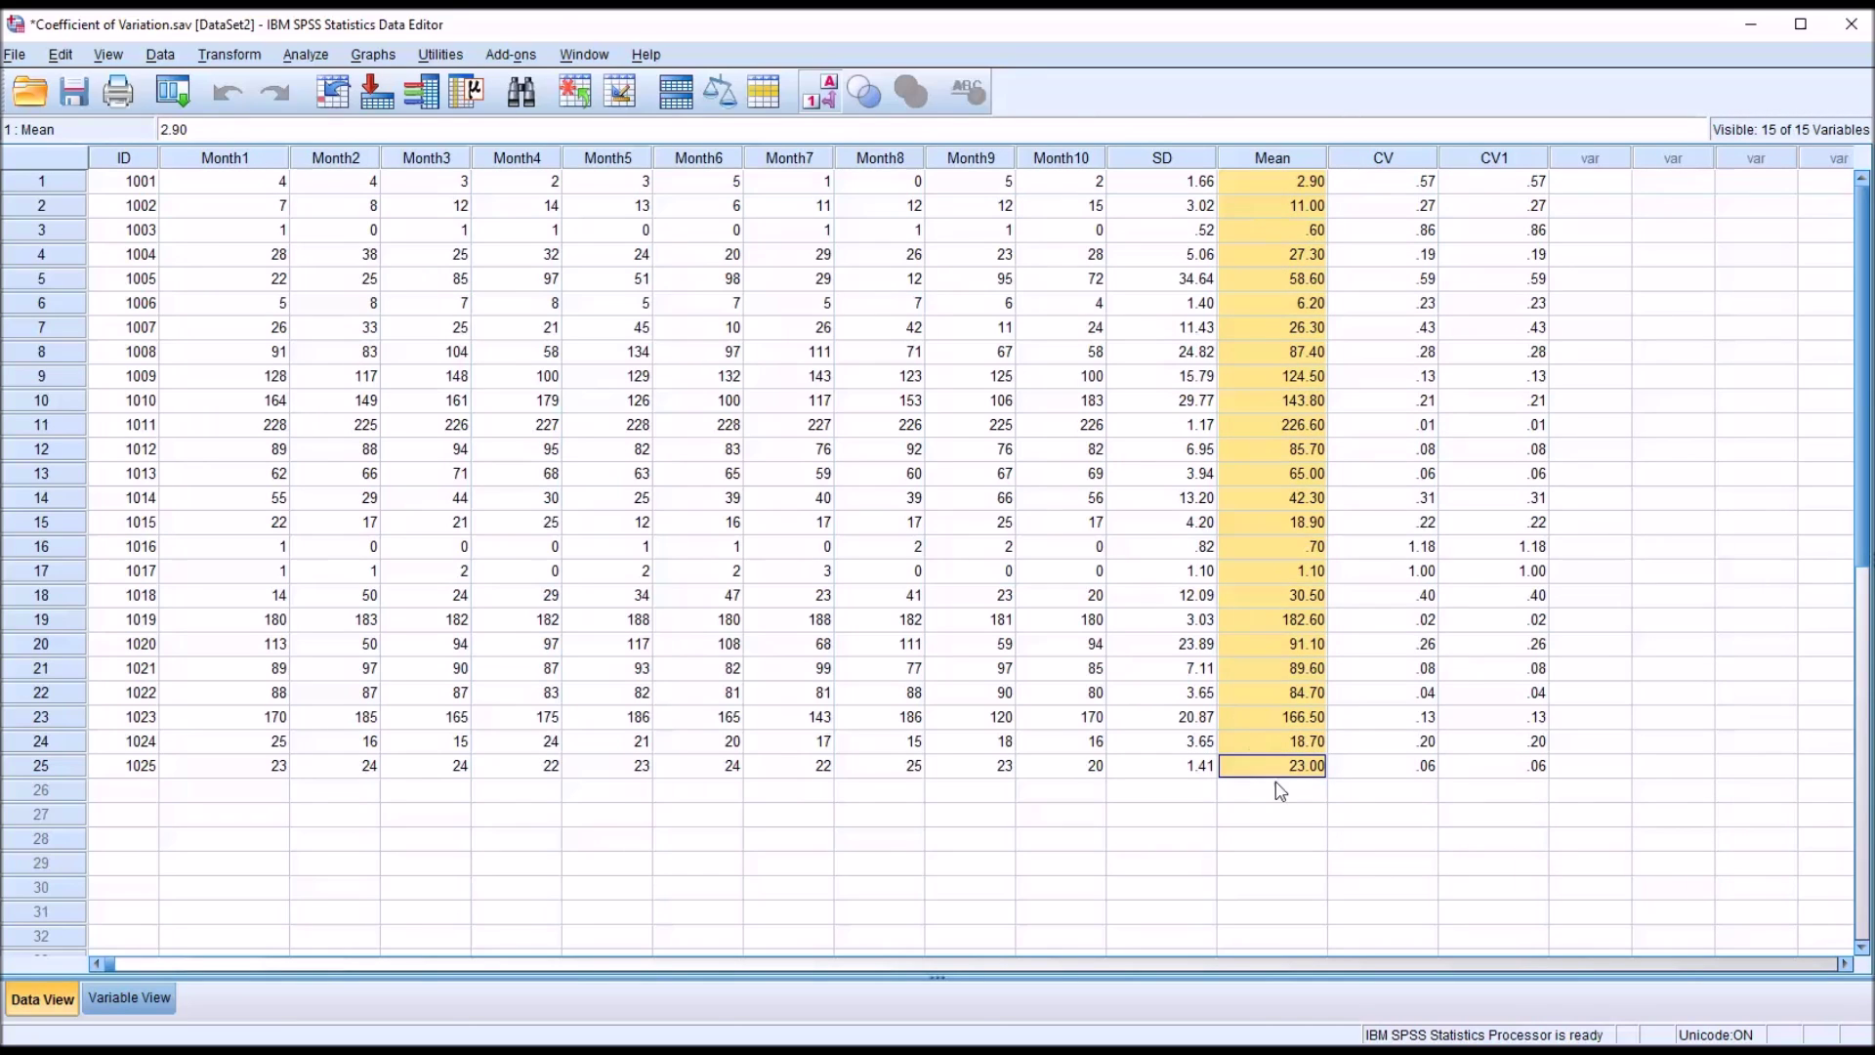
click(1598, 185)
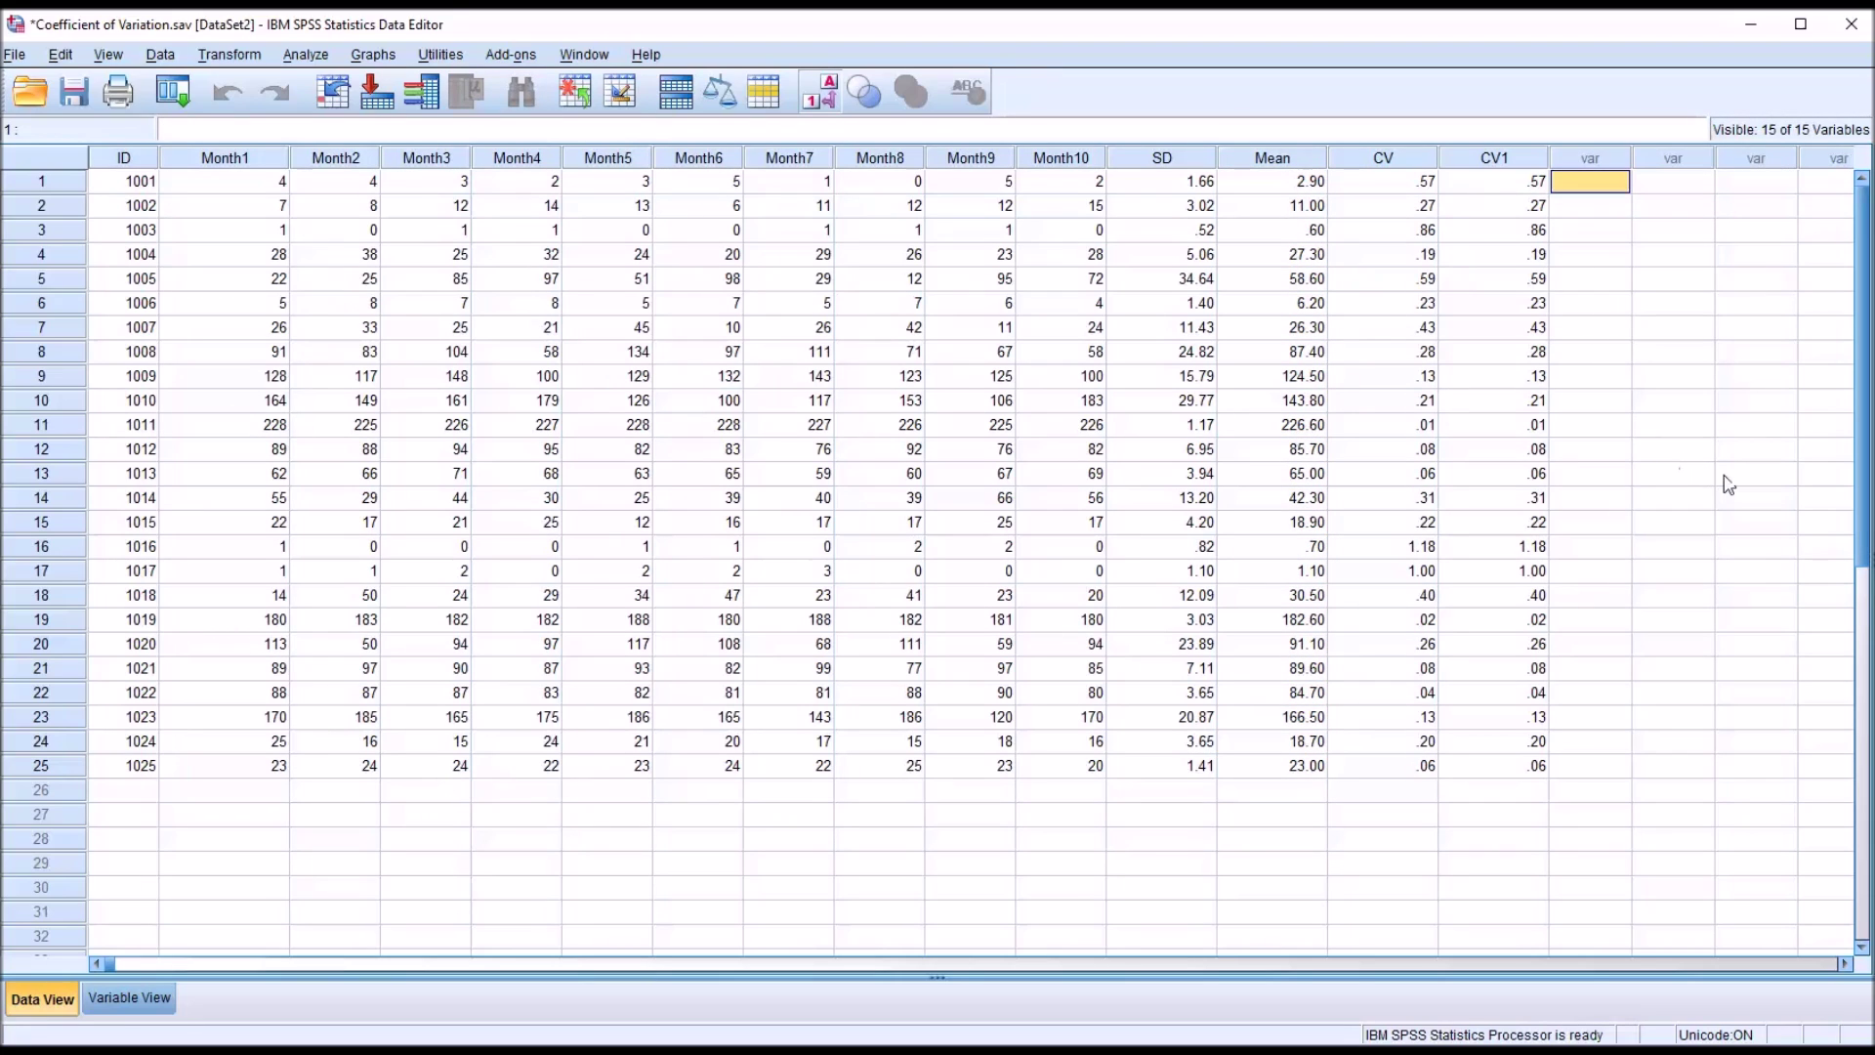